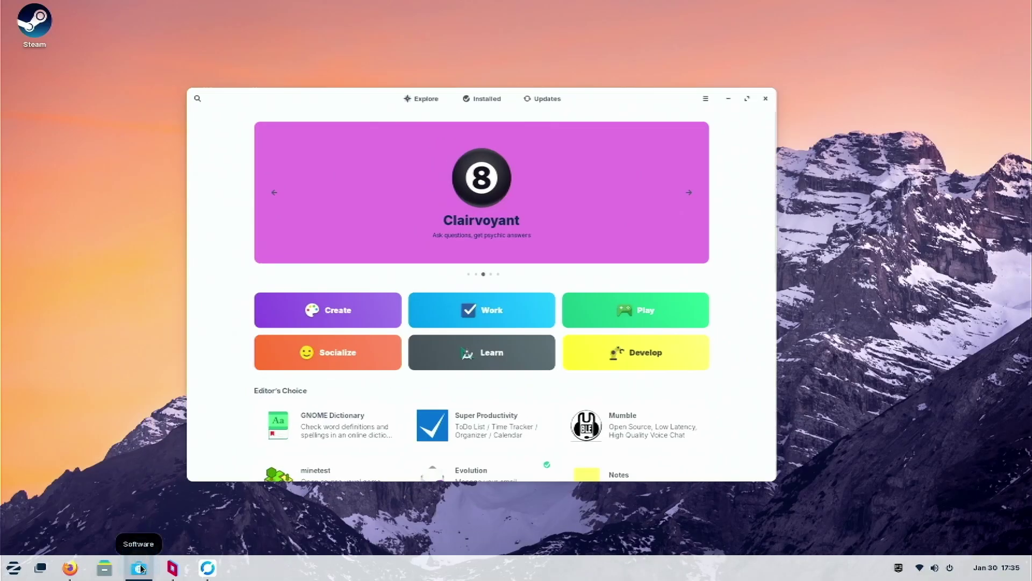
- Search 'mangohud' and install the MangoHud add-on from the Freedesktop Platform page
{"action": "left_click", "coordinate": [212, 49]}
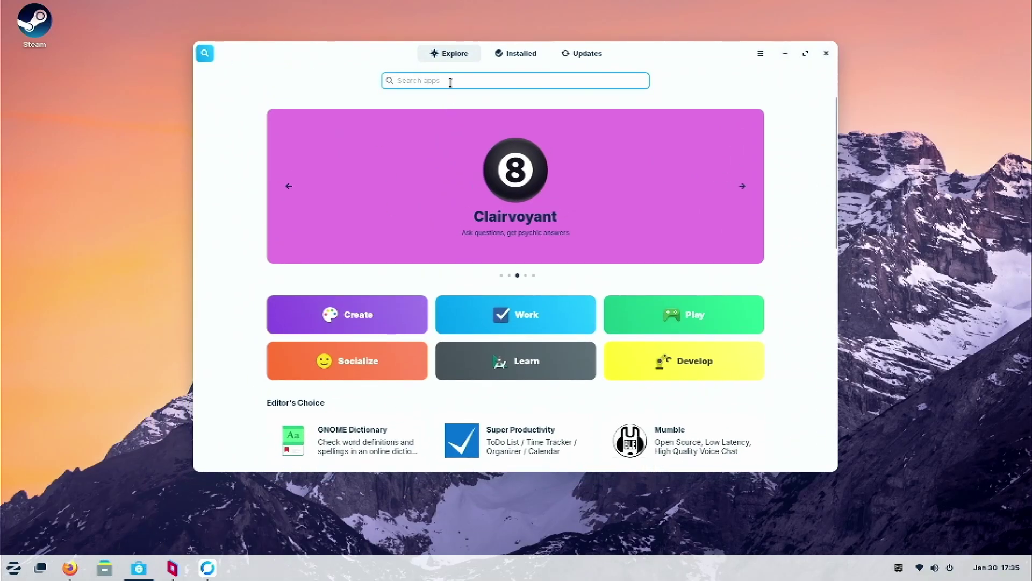
{"action": "type", "text": "mangohud"}
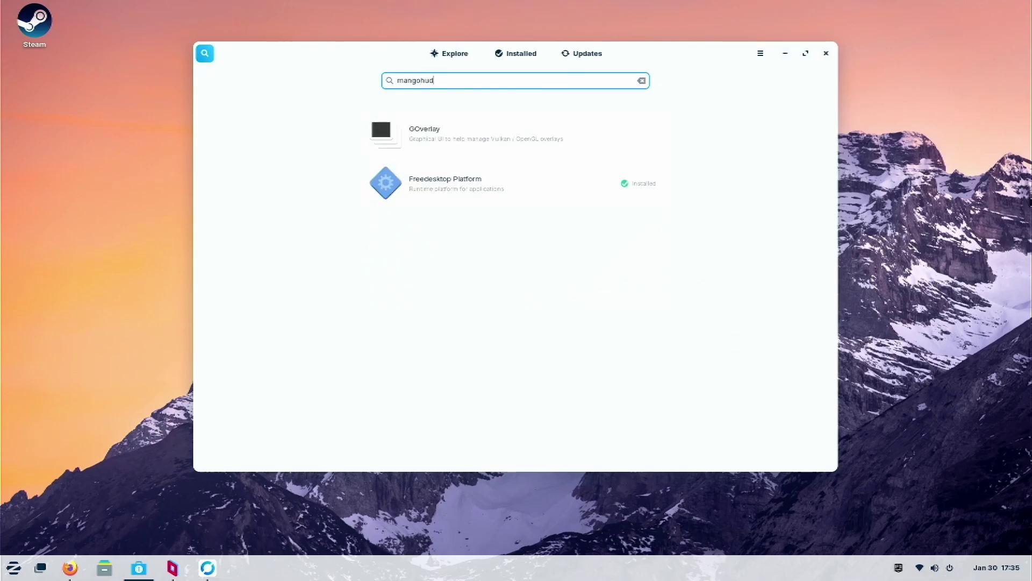
{"action": "left_click", "coordinate": [469, 190]}
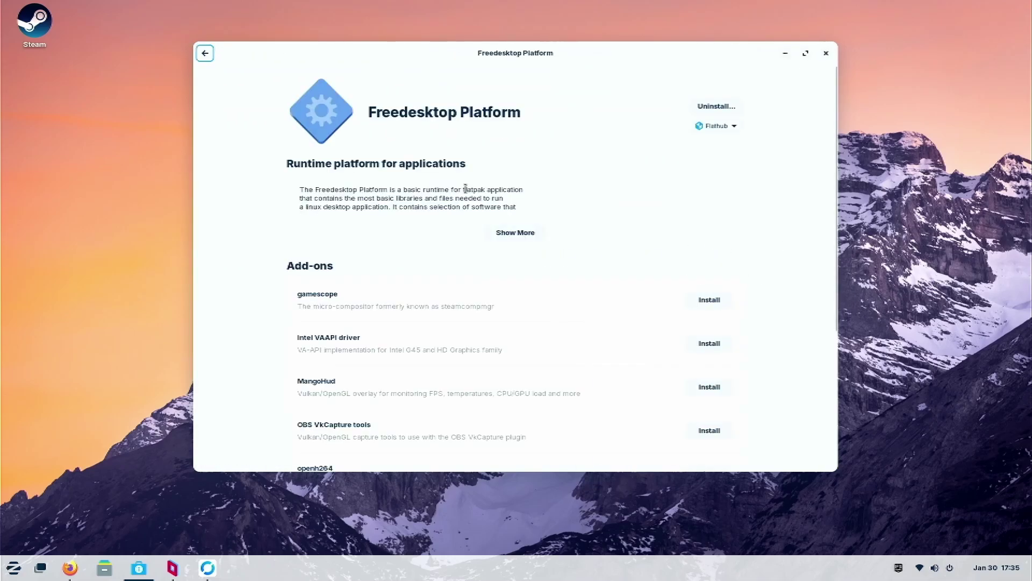
{"action": "scroll", "coordinate": [414, 232], "scroll_direction": "down", "scroll_amount": 1}
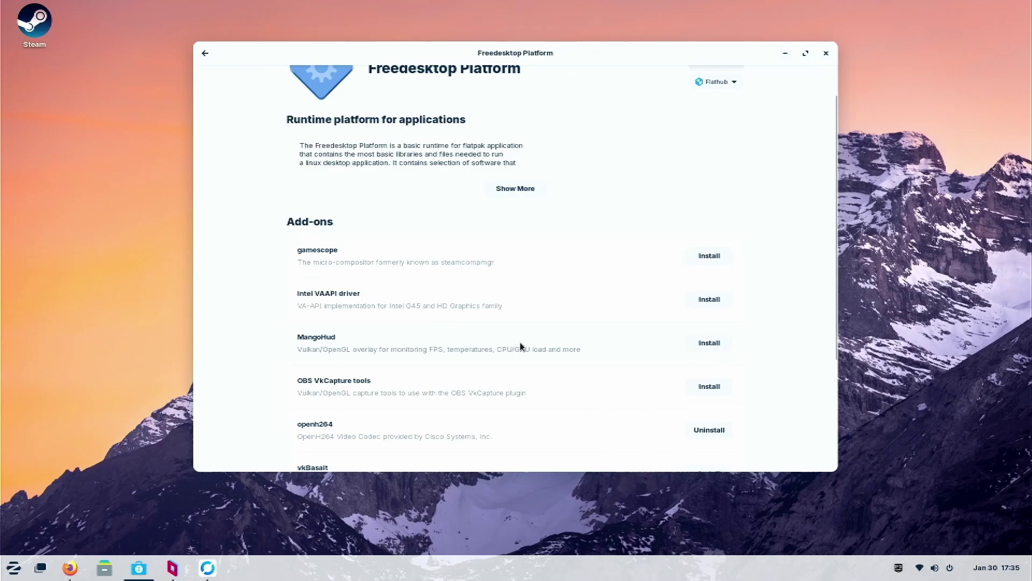
{"action": "left_click", "coordinate": [696, 347]}
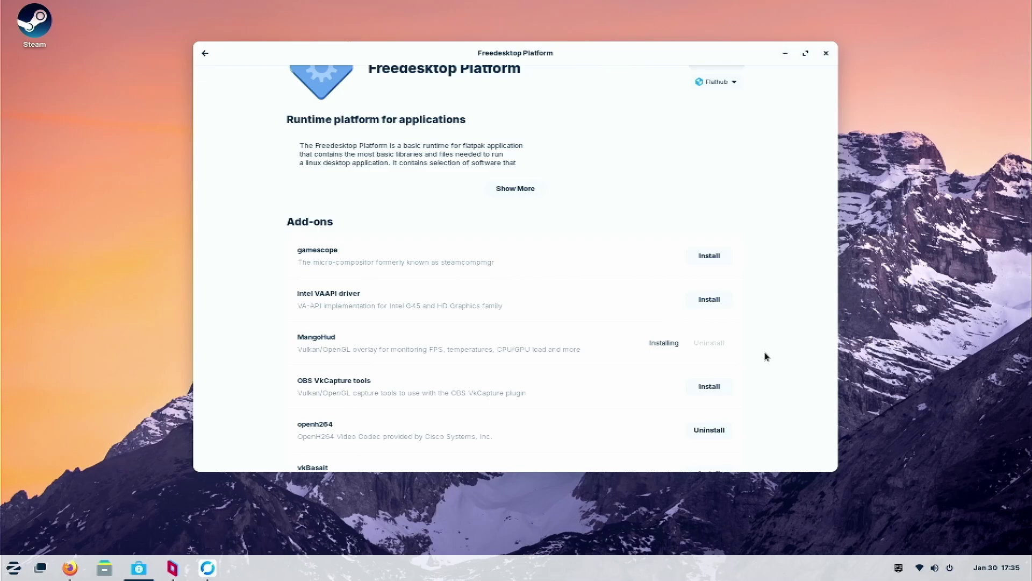
{"action": "scroll", "coordinate": [766, 356], "scroll_direction": "up", "scroll_amount": 2}
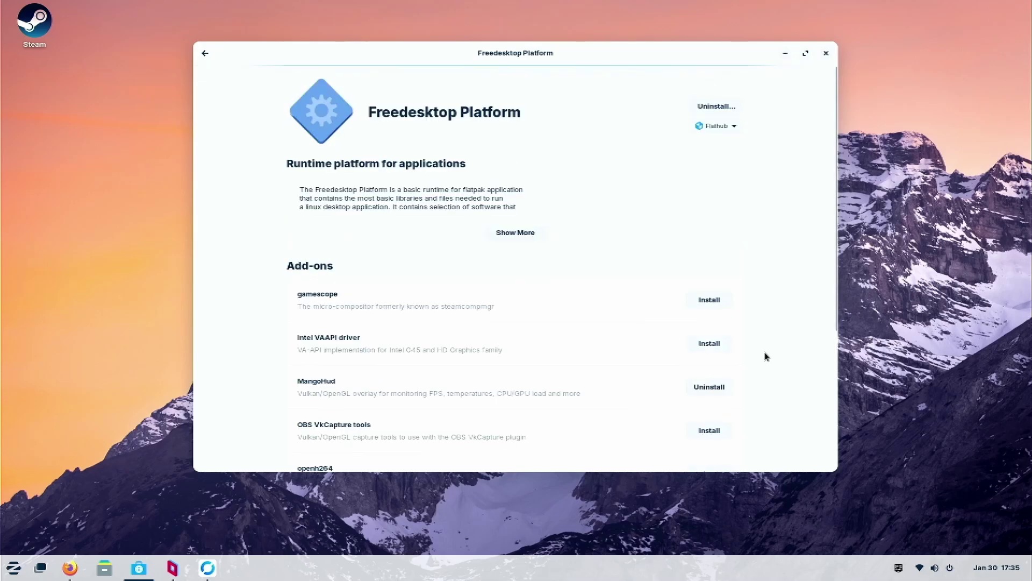
- Check the GOverlay and MangoHud app pages from the mangohud results, then close Software
{"action": "left_click", "coordinate": [206, 54]}
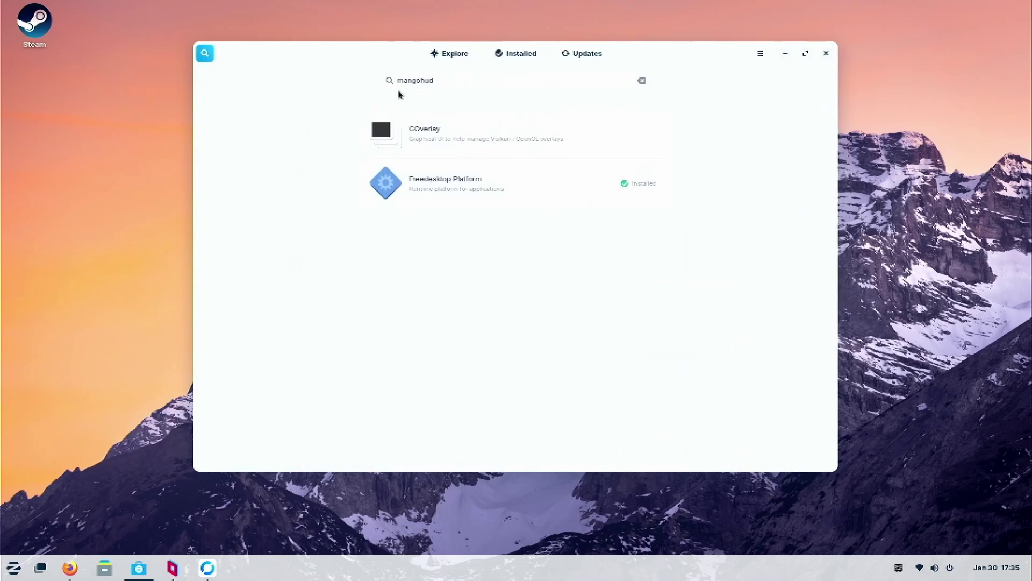
{"action": "left_click", "coordinate": [450, 137]}
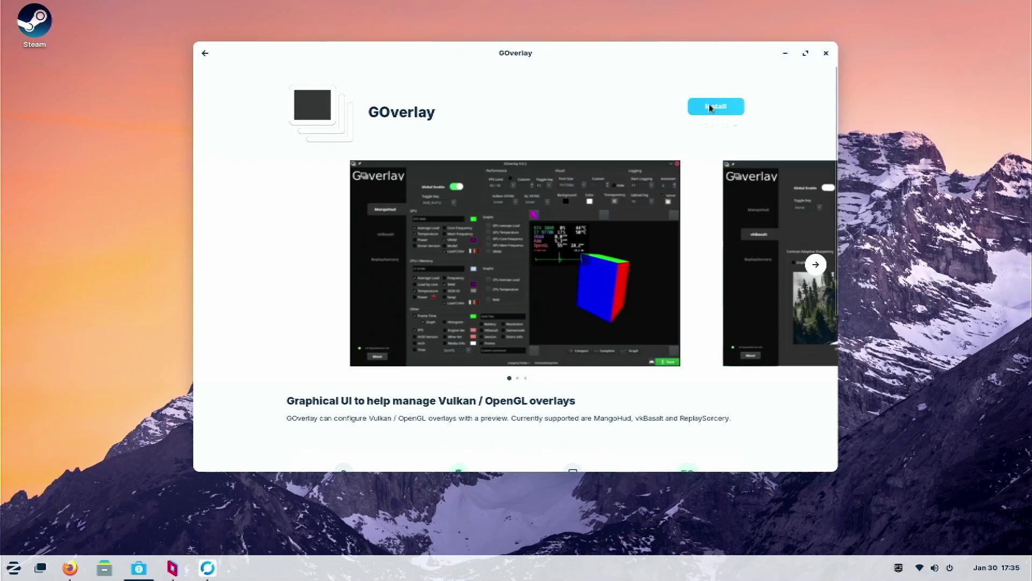
{"action": "left_click", "coordinate": [204, 53]}
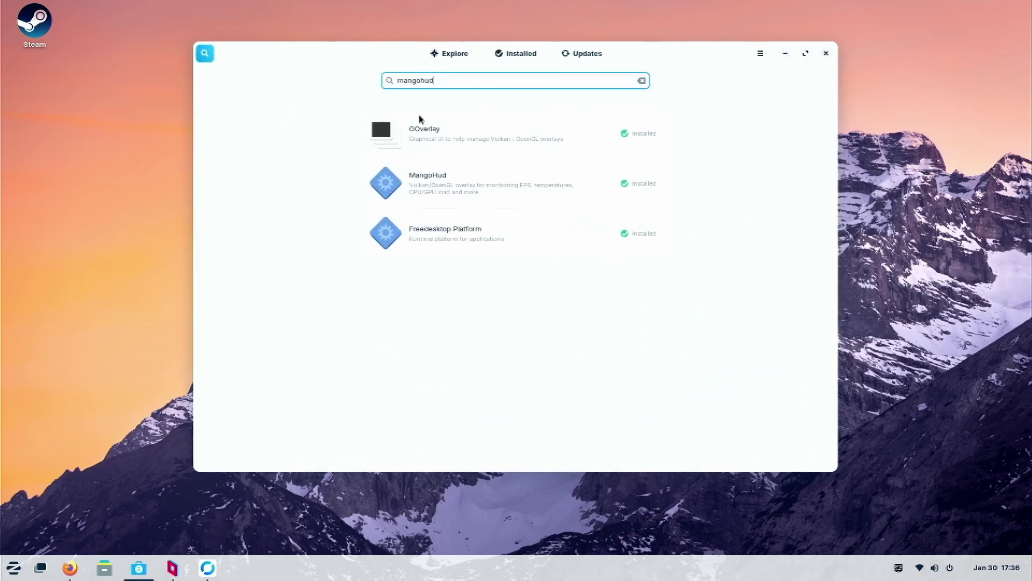
{"action": "left_click", "coordinate": [460, 180]}
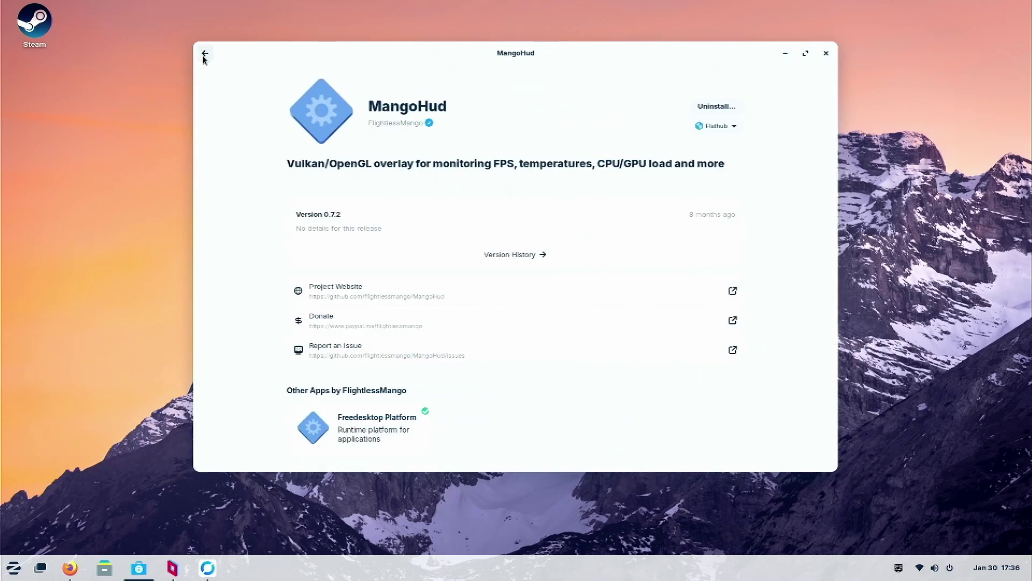
{"action": "left_click", "coordinate": [204, 54]}
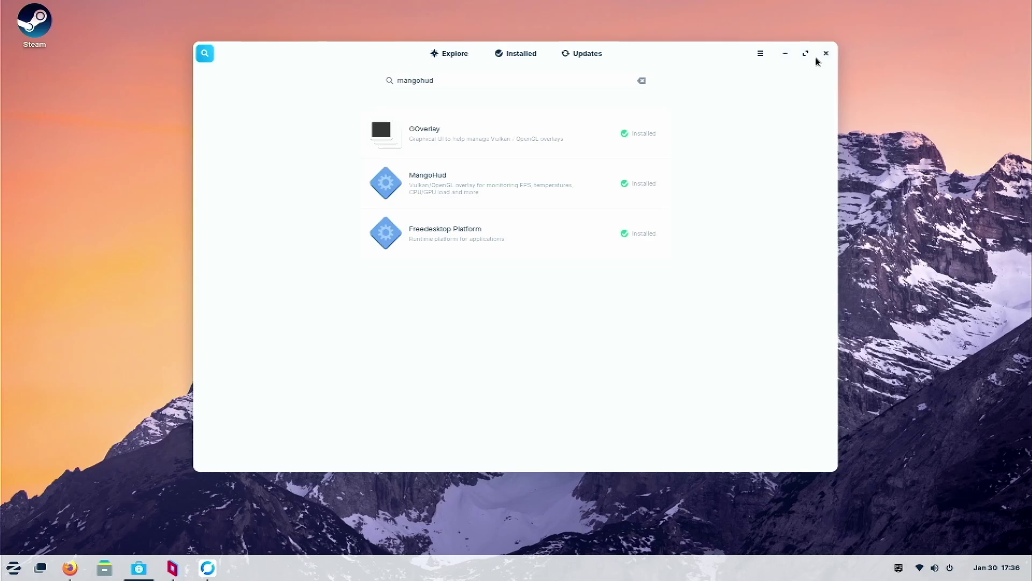
{"action": "left_click", "coordinate": [825, 53]}
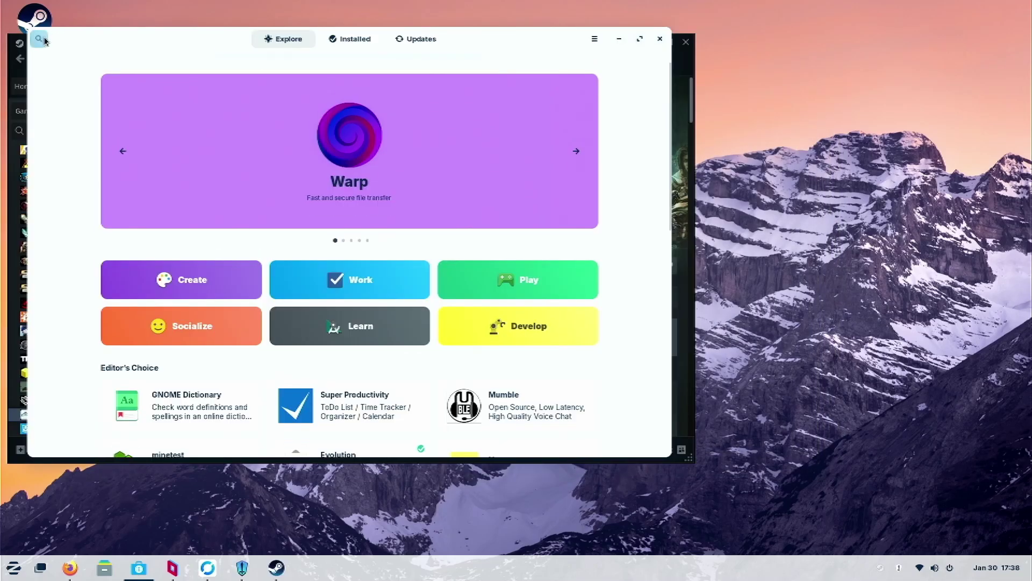
- Search the catalogue for 'steam' and open the Steam app details
{"action": "left_click", "coordinate": [39, 39]}
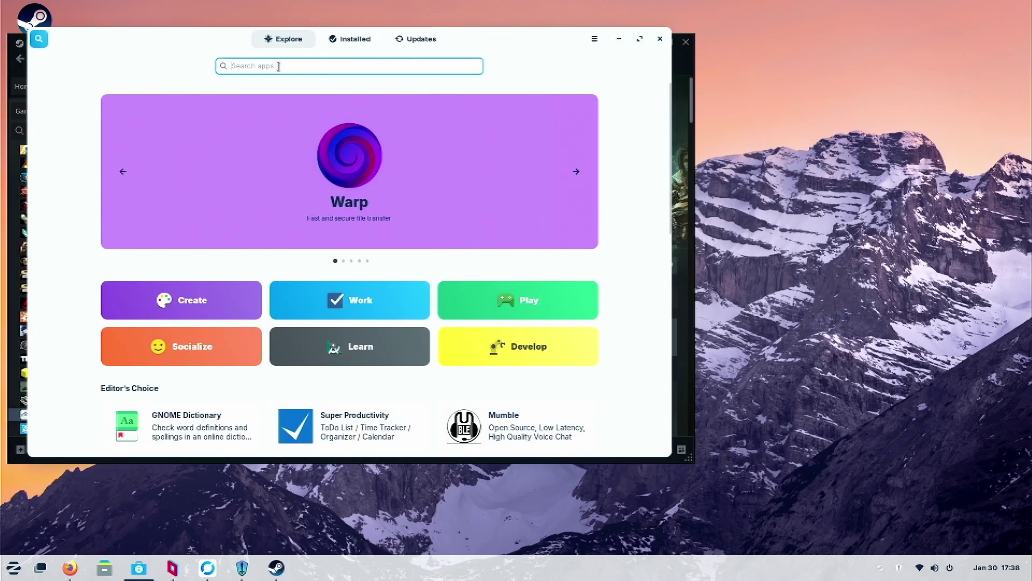
{"action": "type", "text": "steam"}
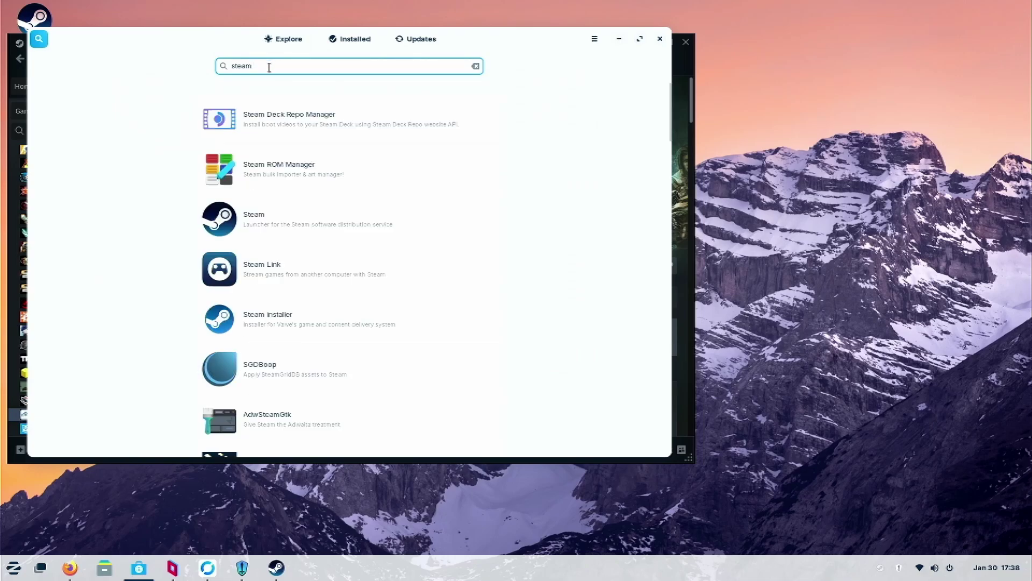
{"action": "left_click", "coordinate": [316, 229]}
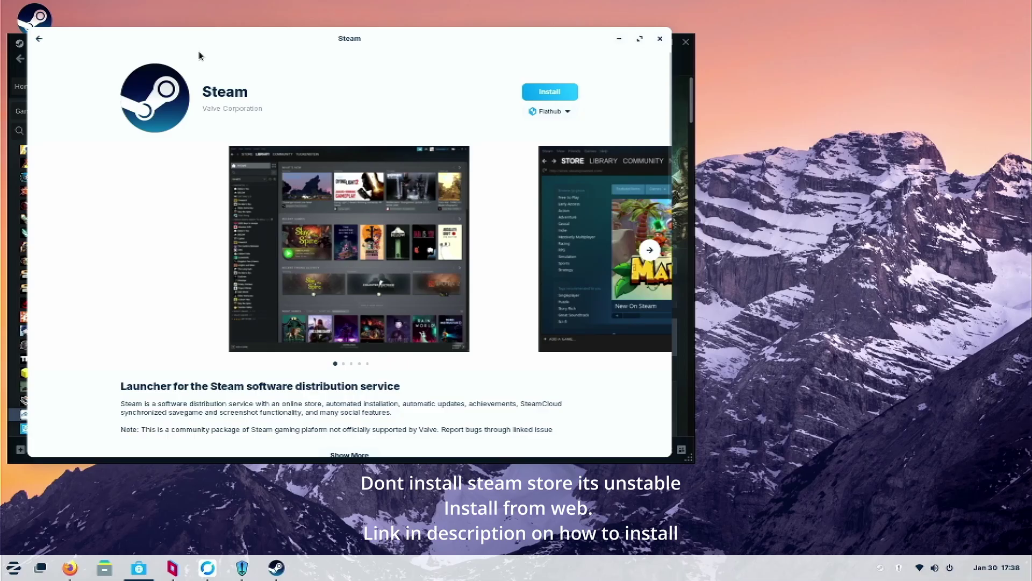
- Download the Steam installer package from the Steam About page
{"action": "left_click", "coordinate": [38, 37]}
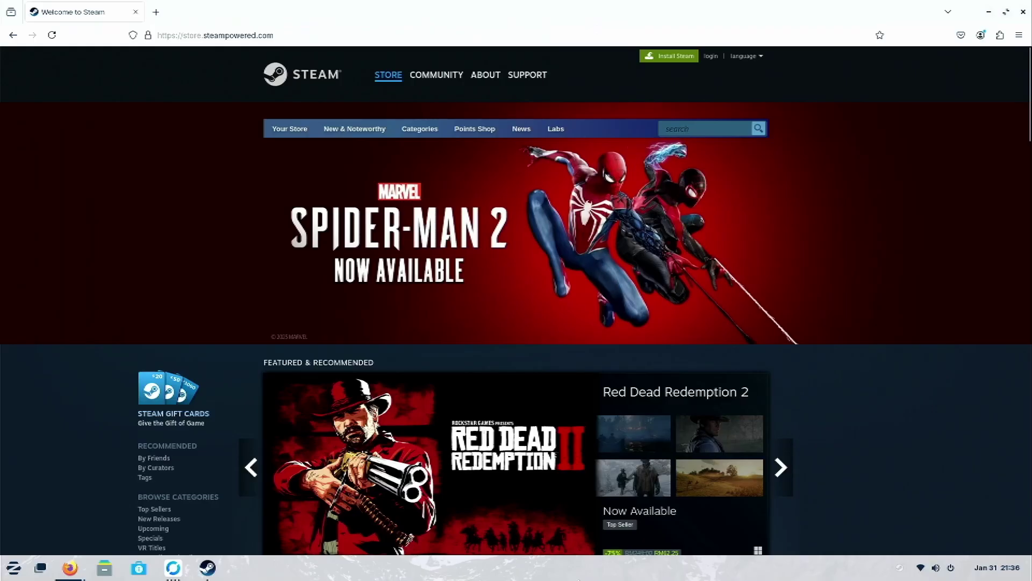
{"action": "left_click", "coordinate": [668, 57]}
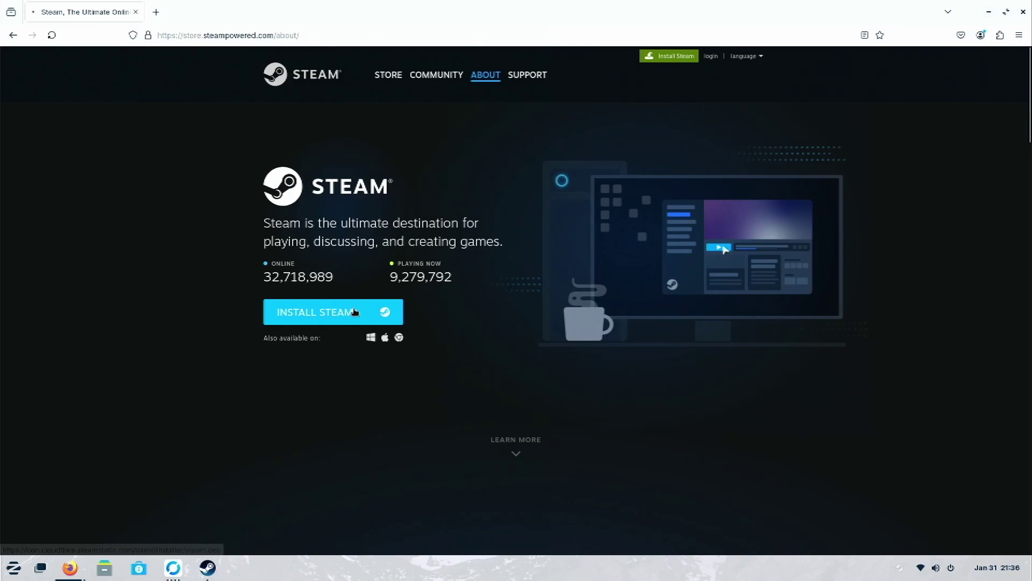
{"action": "left_click", "coordinate": [352, 311]}
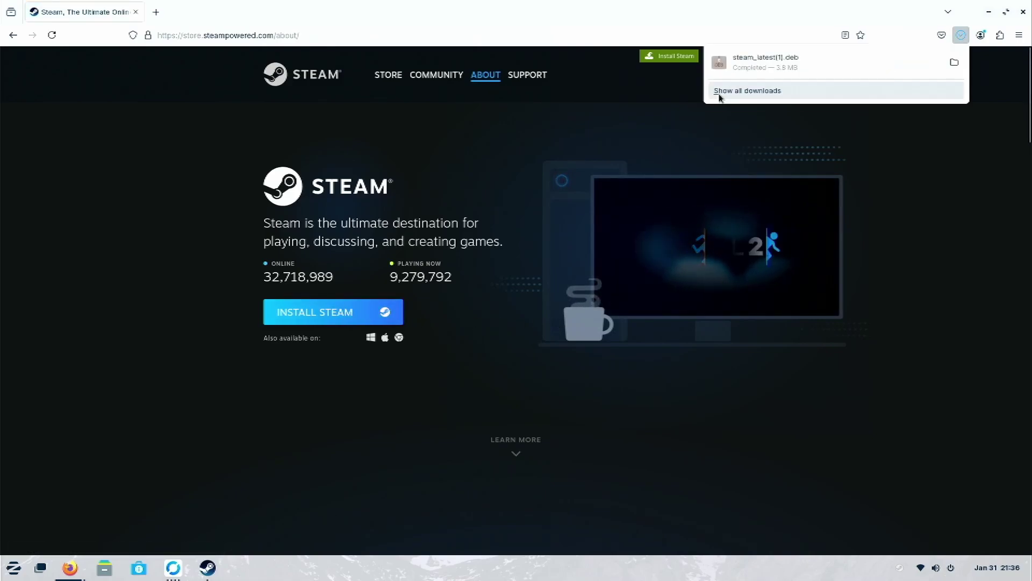
- Install steam_latest(1).deb despite the unknown-package warning
{"action": "left_click", "coordinate": [785, 68]}
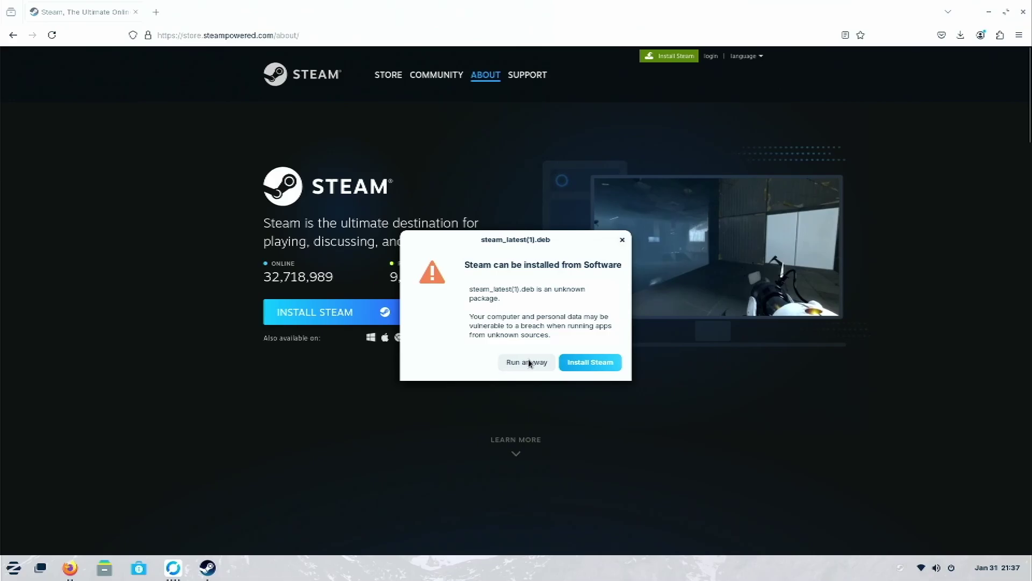
{"action": "left_click", "coordinate": [526, 364]}
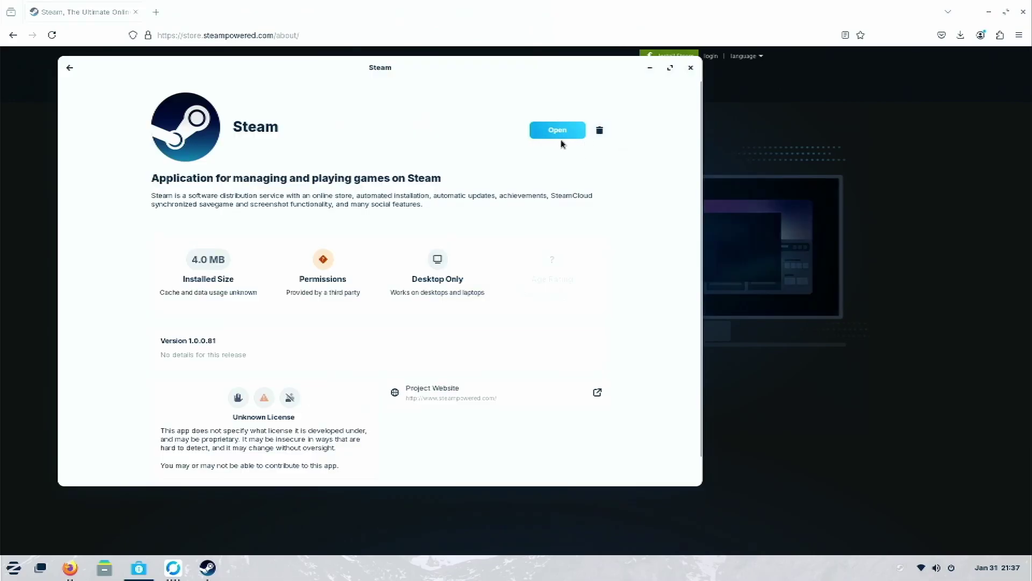
{"action": "scroll", "coordinate": [639, 249], "scroll_direction": "down", "scroll_amount": 1}
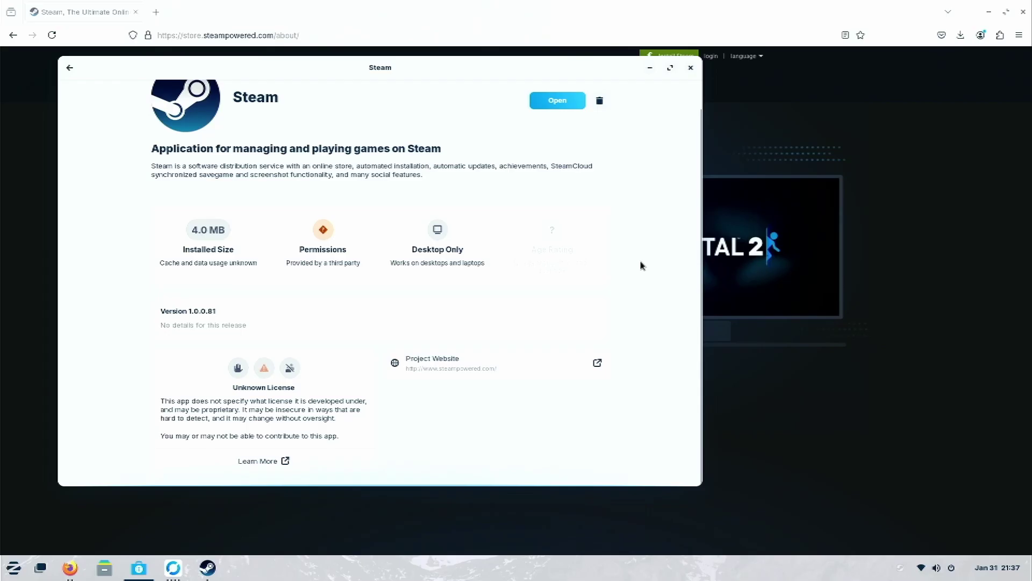
{"action": "scroll", "coordinate": [640, 266], "scroll_direction": "up", "scroll_amount": 1}
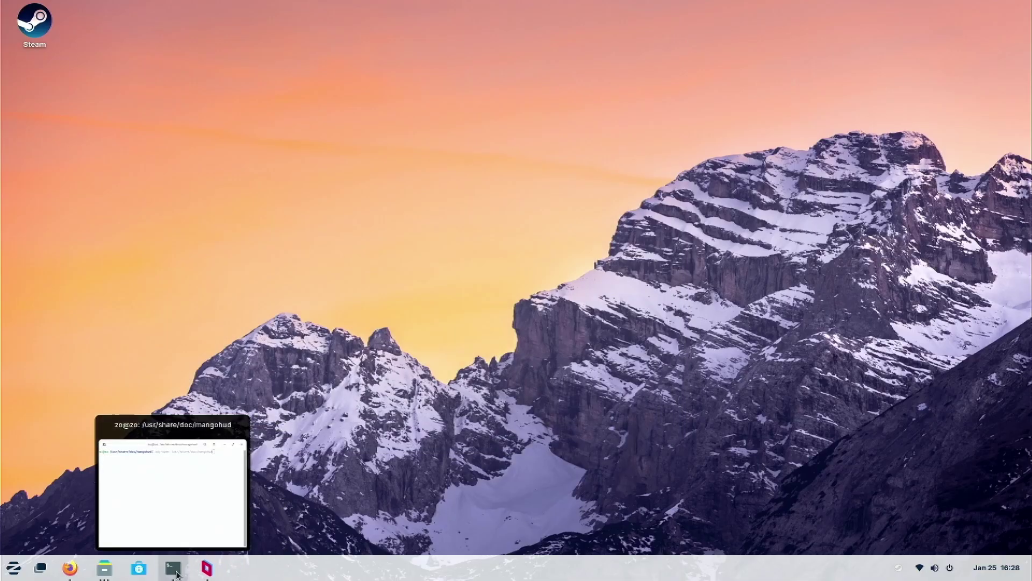
- Run xdg-open /usr/share/doc/mangohud in Terminal
{"action": "left_click", "coordinate": [177, 572]}
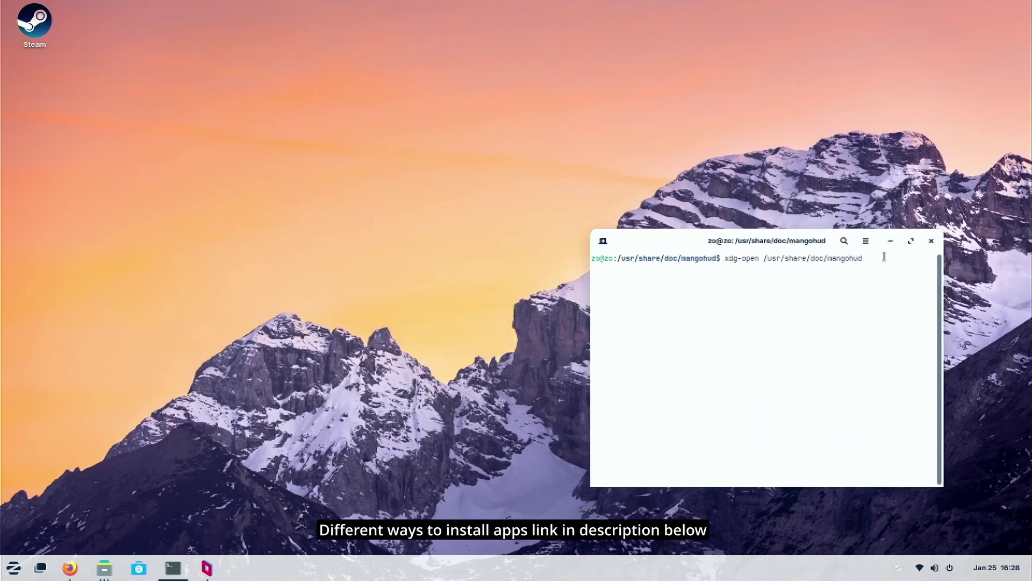
{"action": "left_click_drag", "start_coordinate": [881, 257], "coordinate": [888, 300]}
{"action": "left_click", "coordinate": [728, 258]}
{"action": "left_click", "coordinate": [883, 268]}
{"action": "key", "text": "Return"}
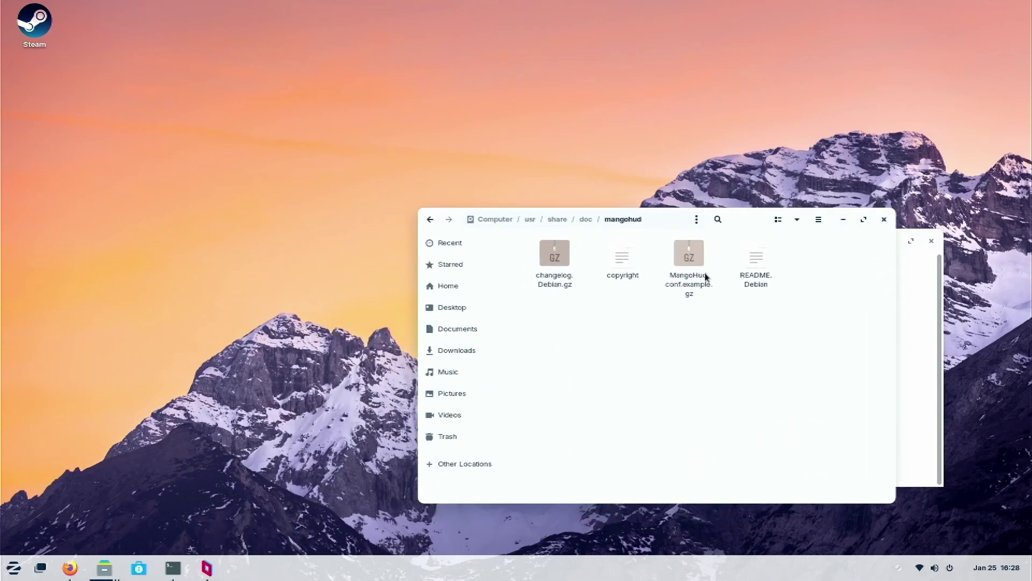
- Open the MangoHud.conf.example.gz archive from the docs folder
{"action": "left_click", "coordinate": [694, 267]}
{"action": "double_click", "coordinate": [694, 266]}
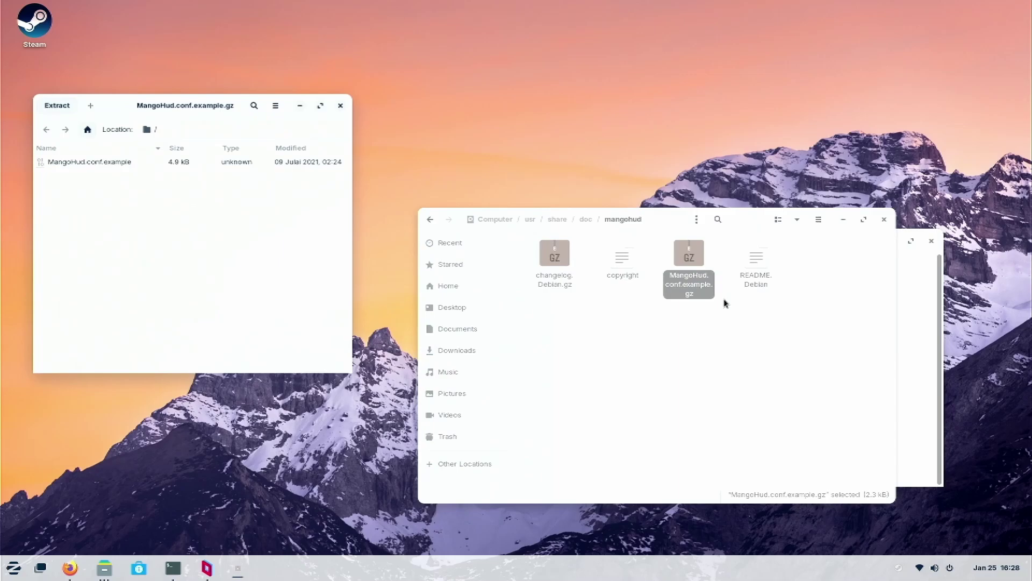
{"action": "left_click", "coordinate": [622, 354]}
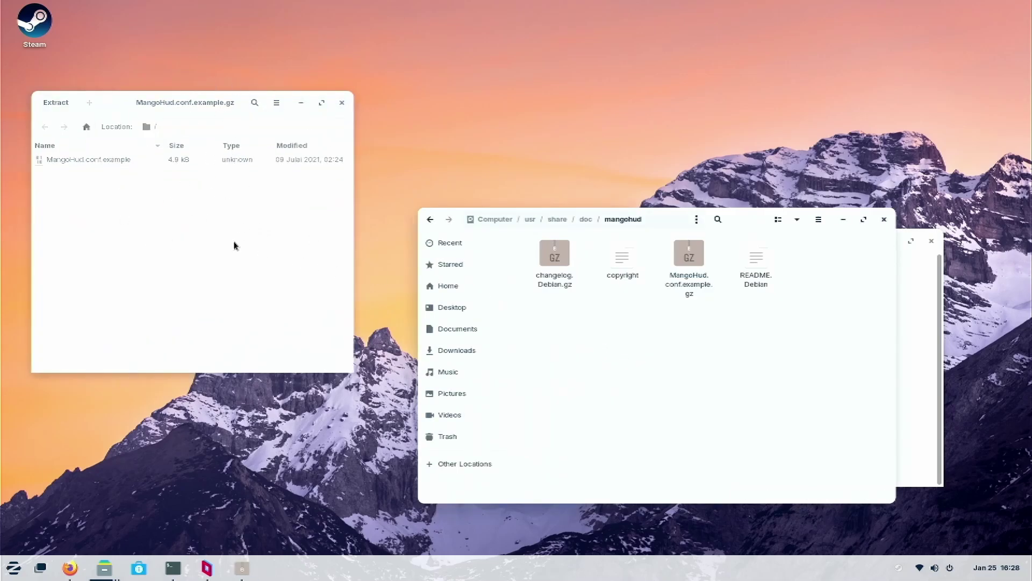
- Create a new folder named MangoHud inside ~/.config
{"action": "left_click", "coordinate": [472, 290]}
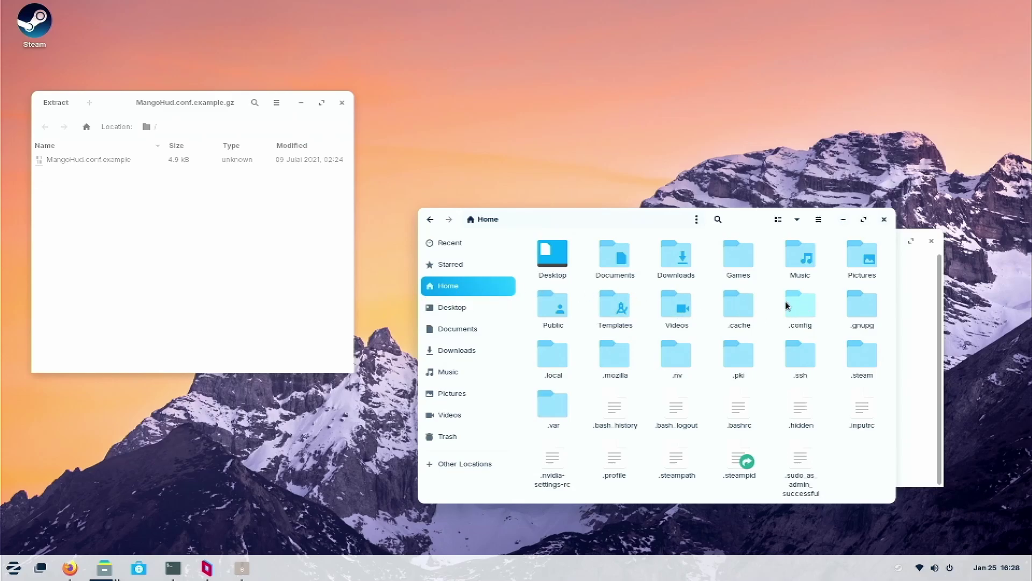
{"action": "double_click", "coordinate": [800, 320]}
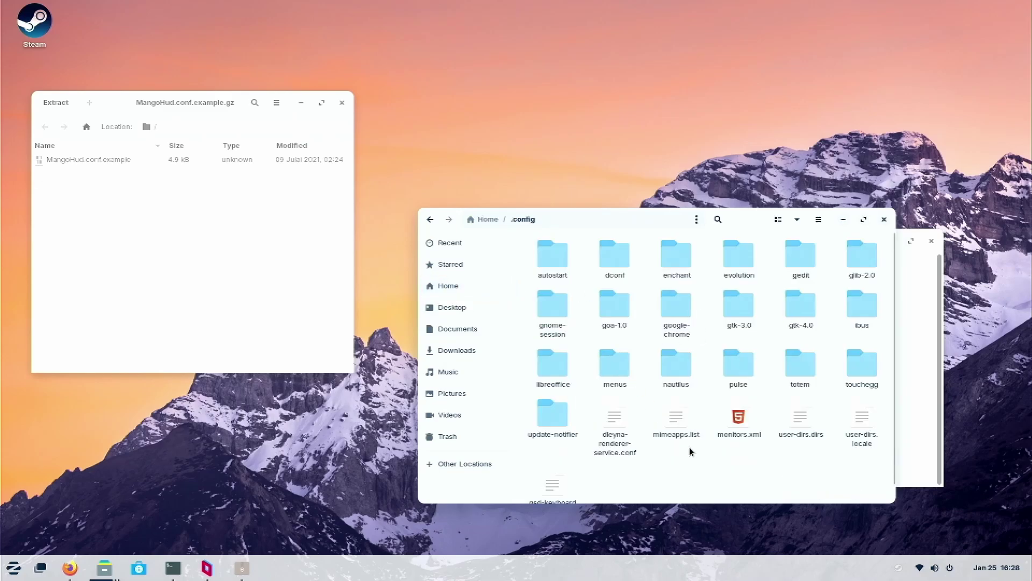
{"action": "right_click", "coordinate": [720, 480]}
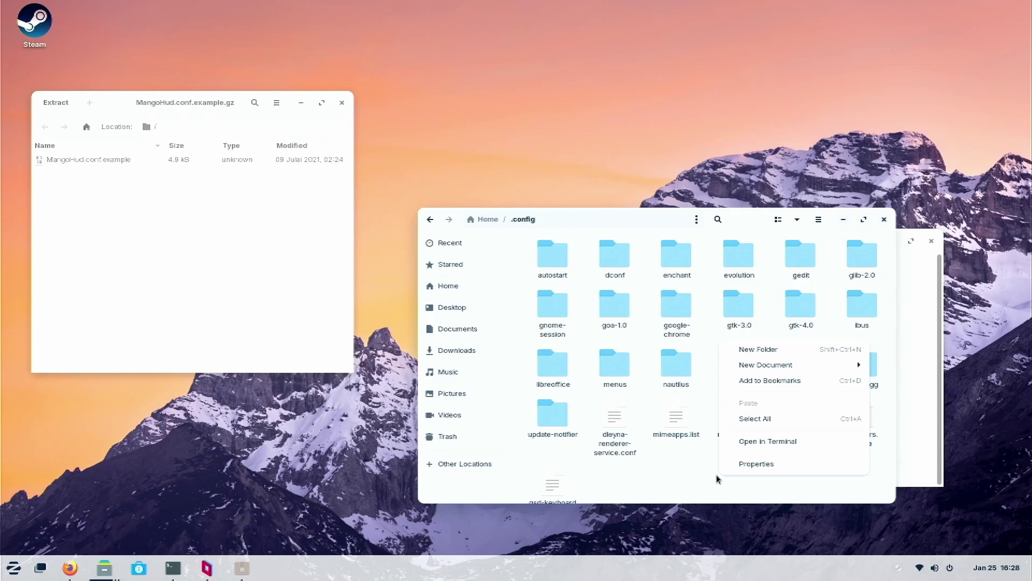
{"action": "left_click", "coordinate": [758, 349]}
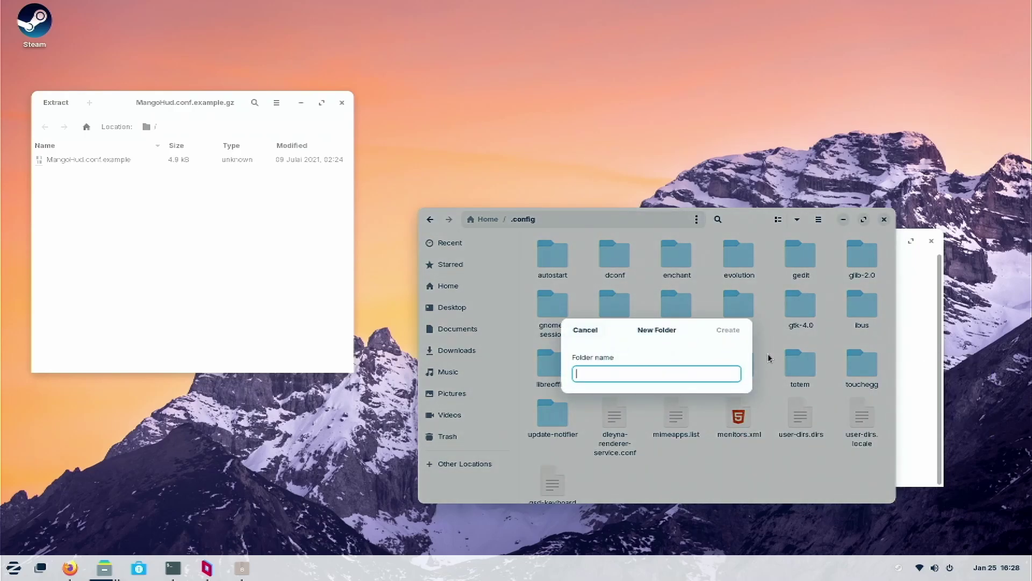
{"action": "type", "text": "MangoHud"}
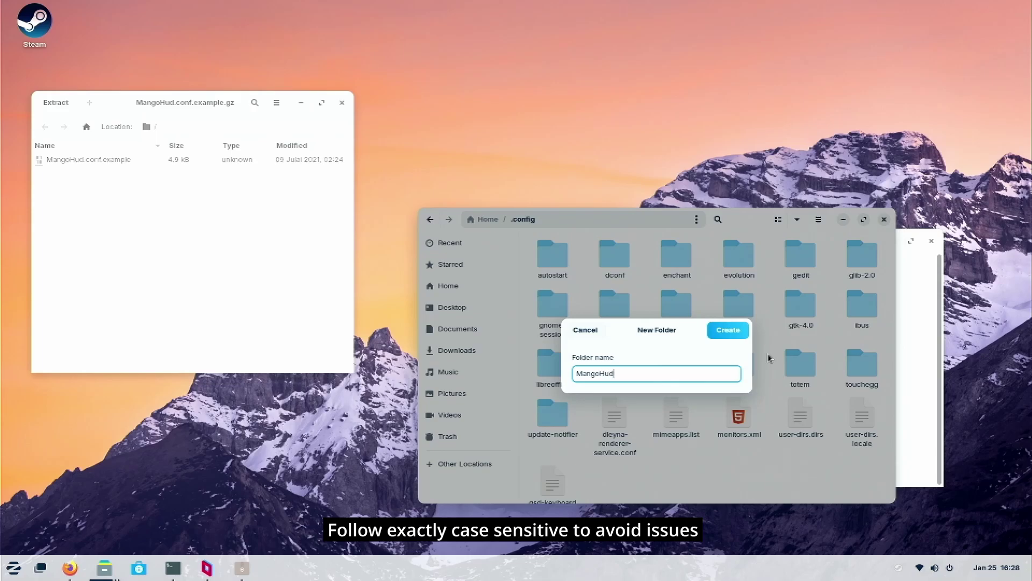
{"action": "key", "text": "Return"}
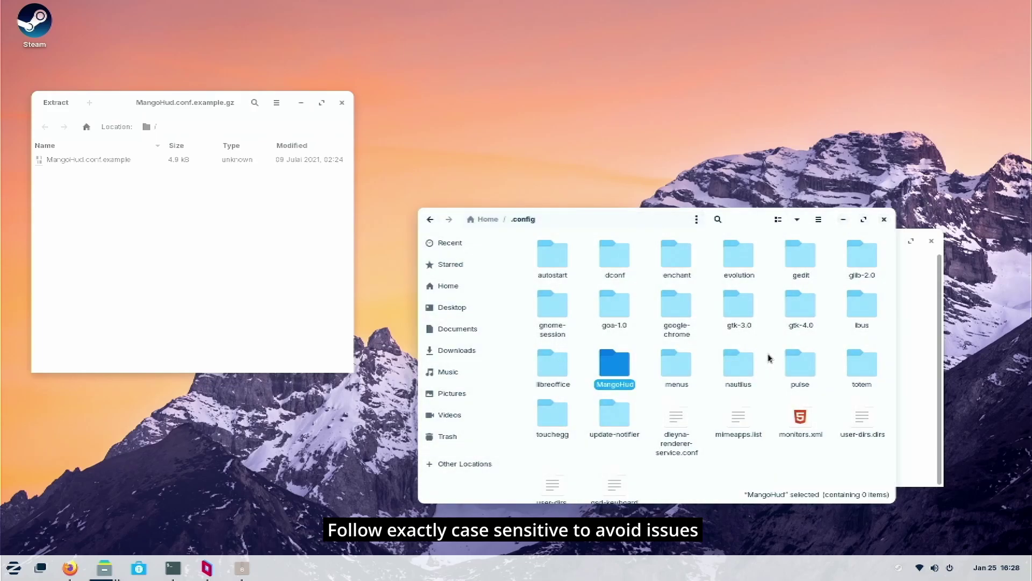
- Drag MangoHud.conf.example from the archive into the MangoHud folder and close the archive
{"action": "left_click", "coordinate": [194, 160]}
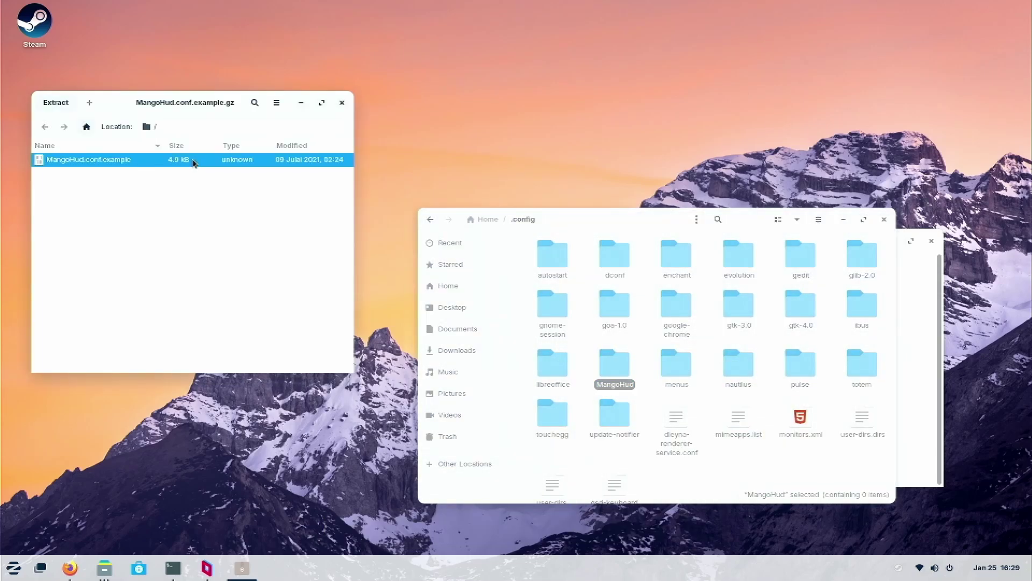
{"action": "double_click", "coordinate": [616, 369]}
{"action": "left_click_drag", "start_coordinate": [194, 160], "coordinate": [663, 312]}
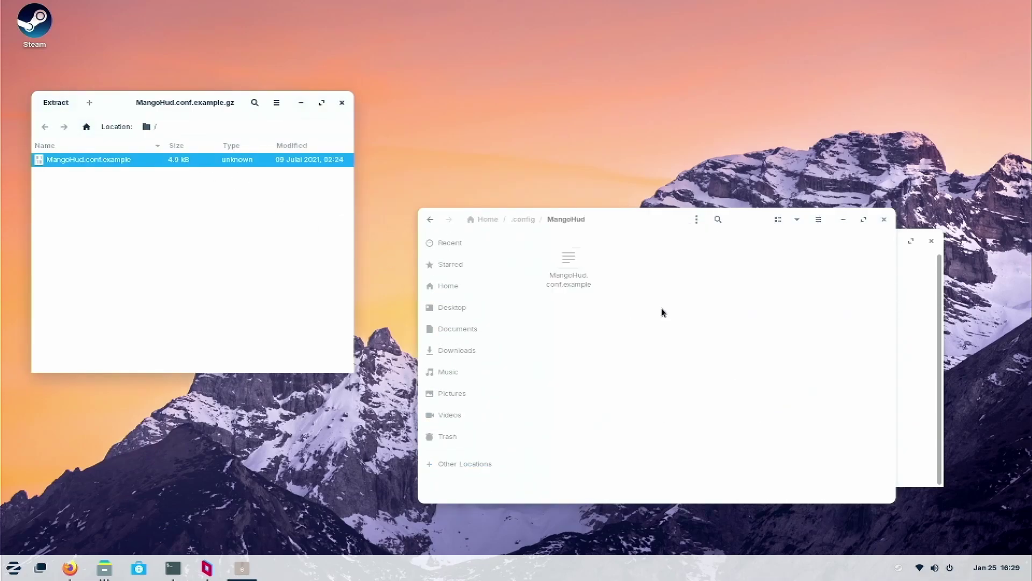
{"action": "left_click", "coordinate": [342, 103]}
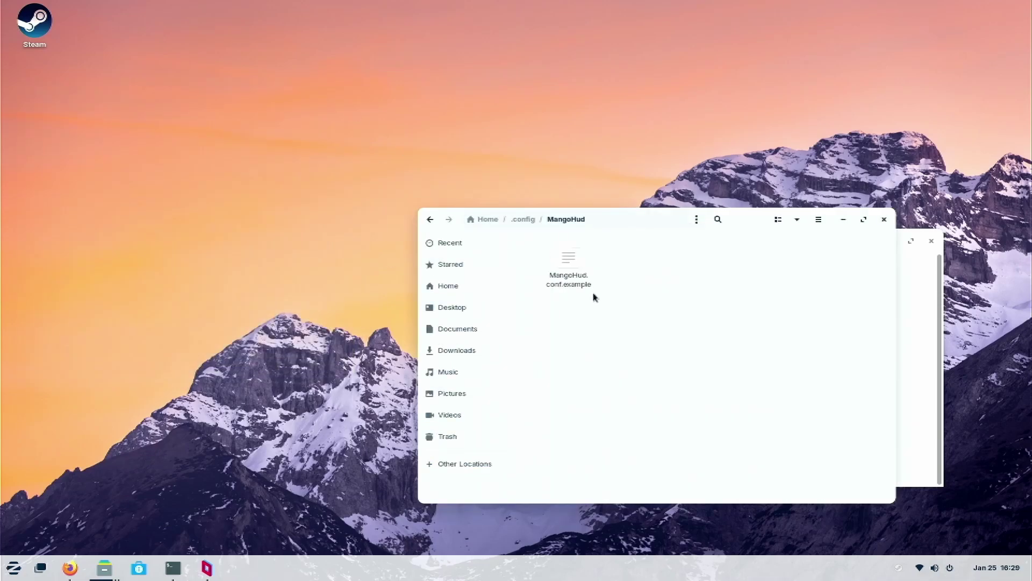
{"action": "left_click", "coordinate": [574, 266]}
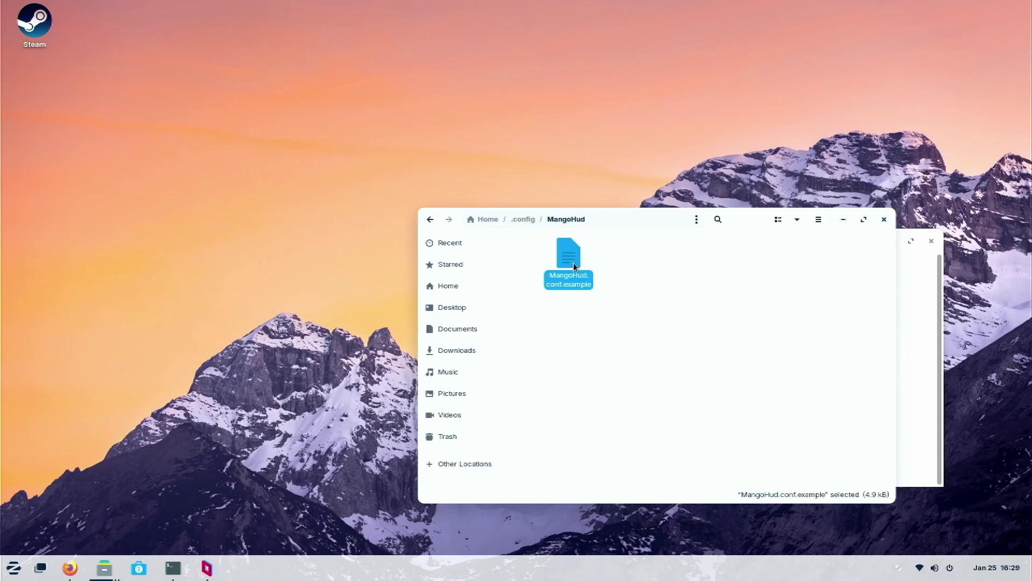
- Uncomment the cpu_temp and gpu_temp lines in MangoHud.conf.example, save, and close the editor
{"action": "double_click", "coordinate": [575, 265]}
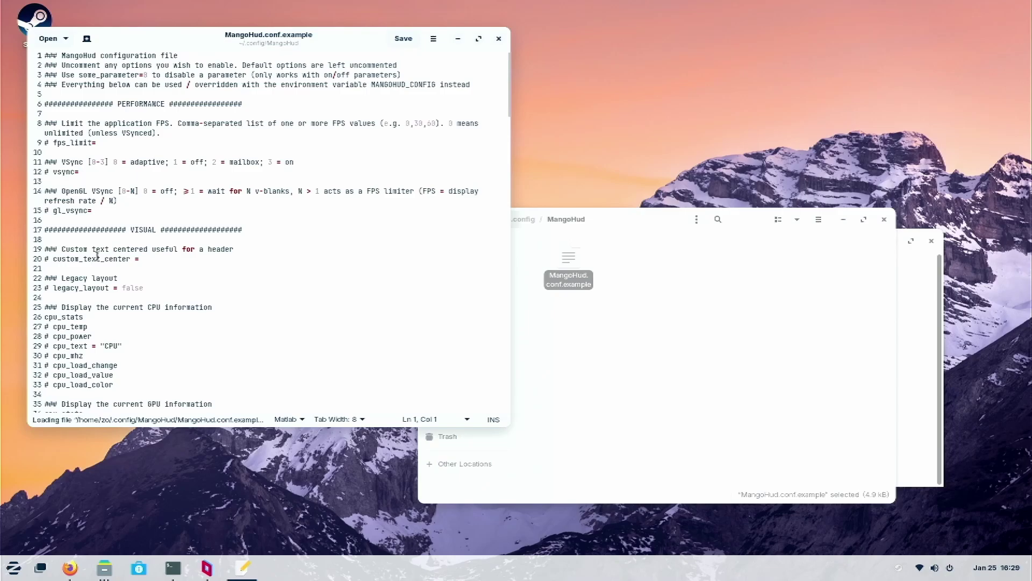
{"action": "scroll", "coordinate": [98, 287], "scroll_direction": "down", "scroll_amount": 2}
{"action": "left_click", "coordinate": [50, 286]}
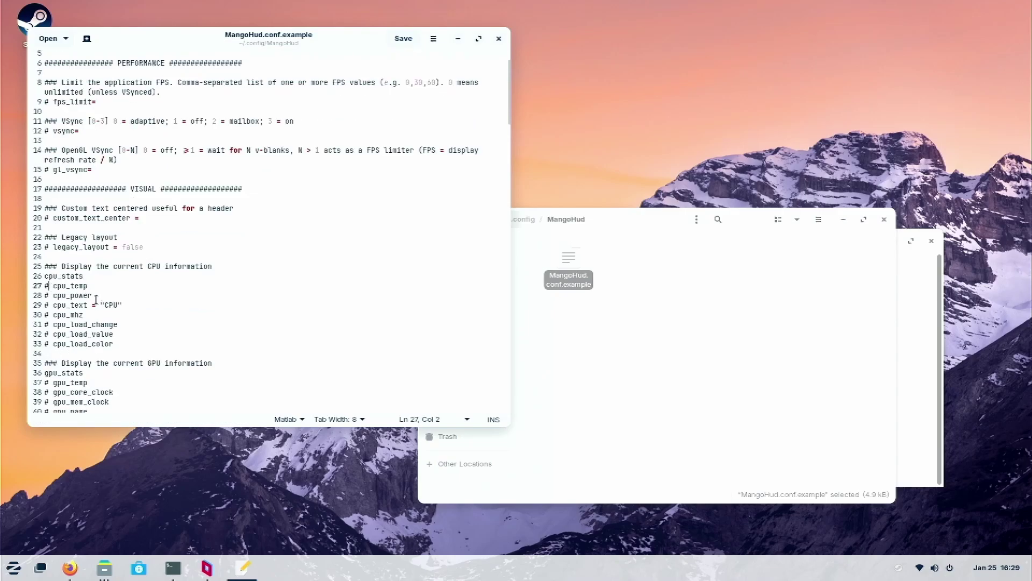
{"action": "key", "text": "BackSpace"}
{"action": "scroll", "coordinate": [54, 366], "scroll_direction": "down", "scroll_amount": 4}
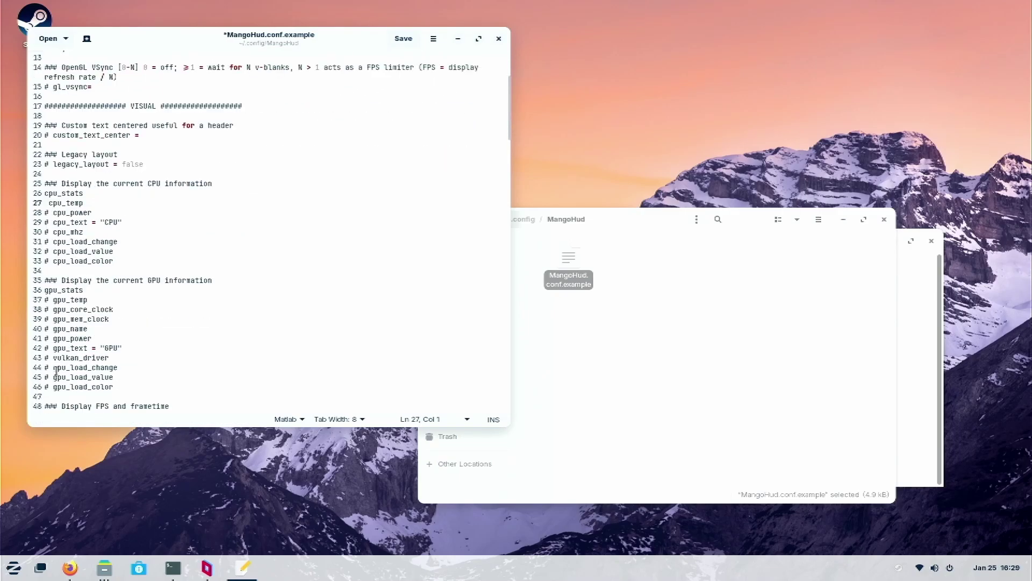
{"action": "left_click", "coordinate": [50, 300]}
{"action": "key", "text": "BackSpace"}
{"action": "left_click", "coordinate": [403, 39]}
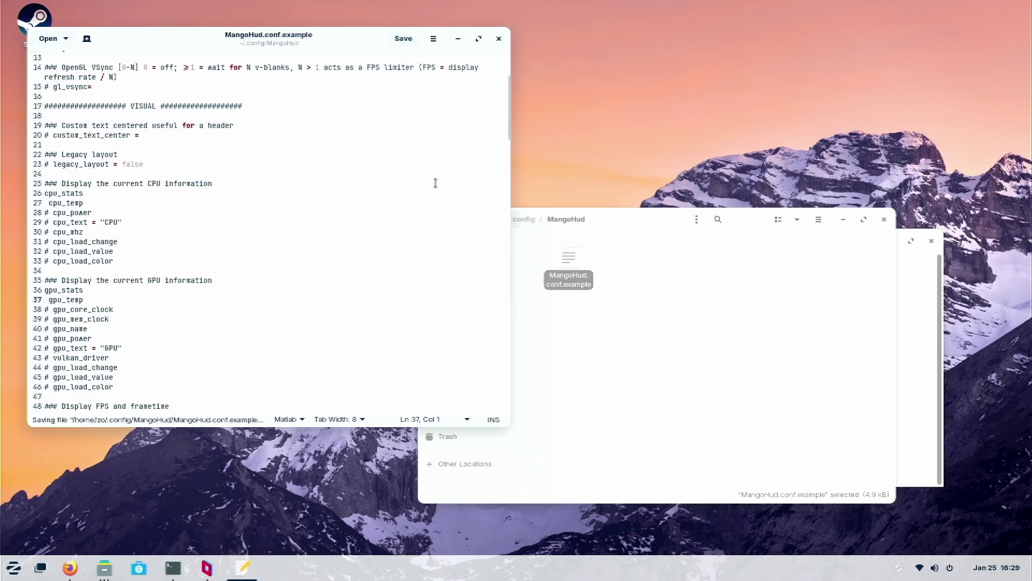
{"action": "left_click", "coordinate": [499, 40]}
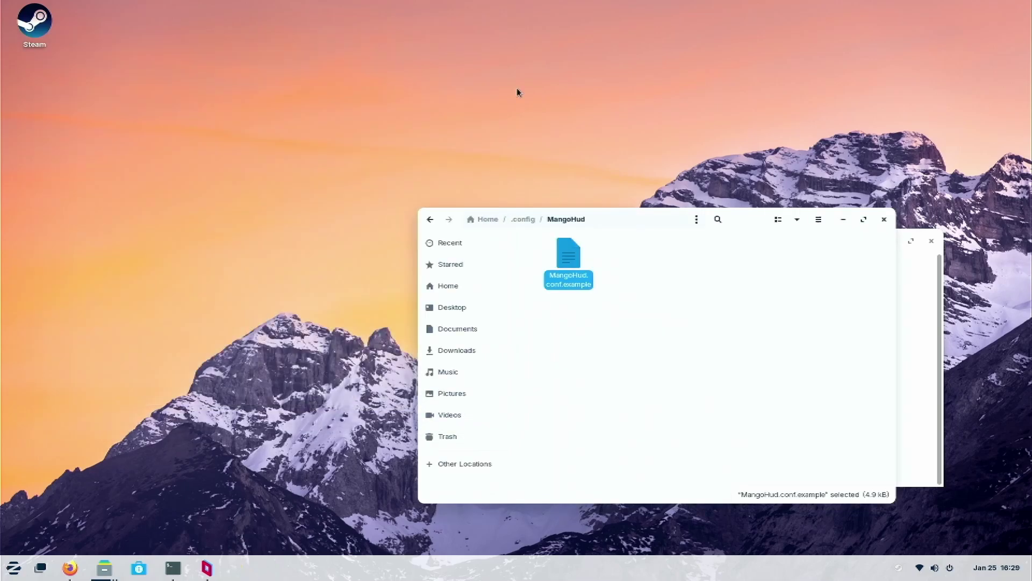
- Rename MangoHud.conf.example to MangoHud.conf by removing the .example ending
{"action": "right_click", "coordinate": [590, 287]}
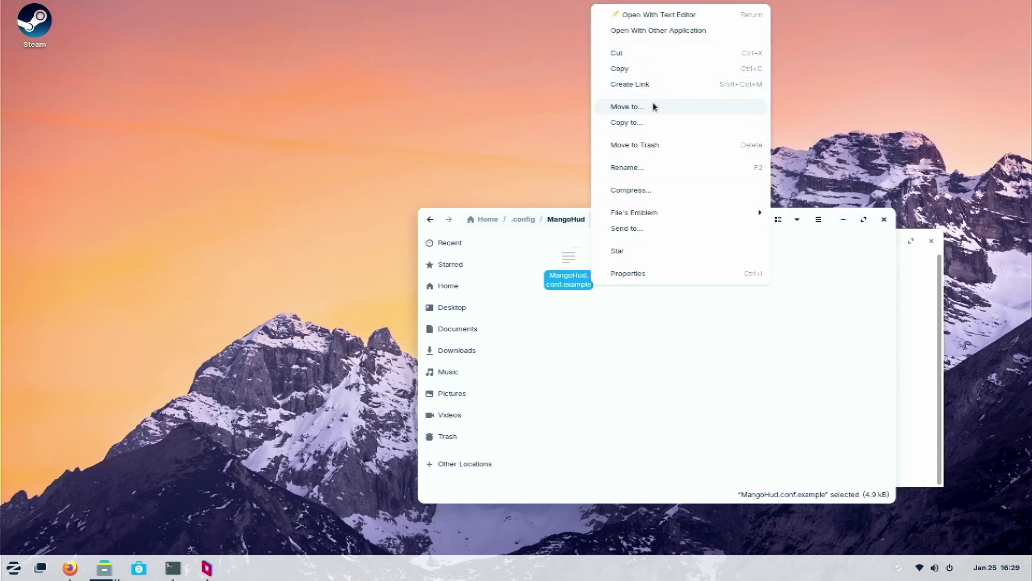
{"action": "left_click", "coordinate": [668, 168]}
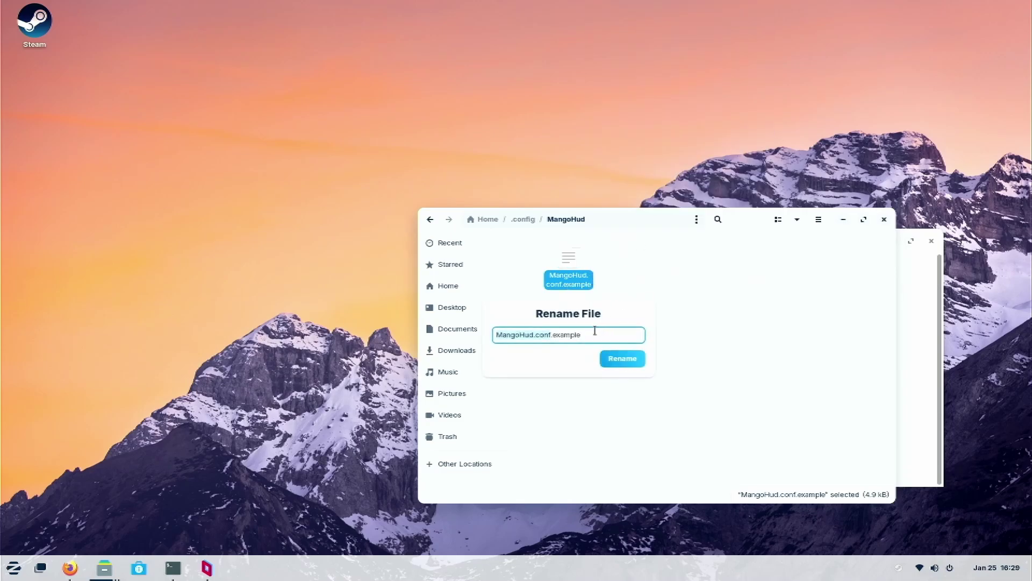
{"action": "left_click_drag", "start_coordinate": [595, 330], "coordinate": [552, 339]}
{"action": "key", "text": "BackSpace"}
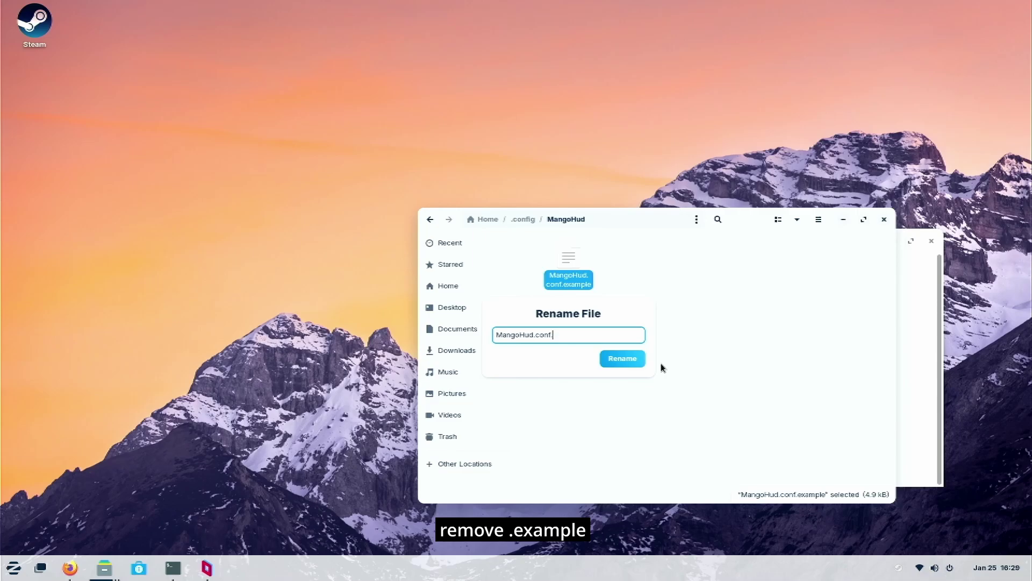
{"action": "left_click", "coordinate": [618, 358]}
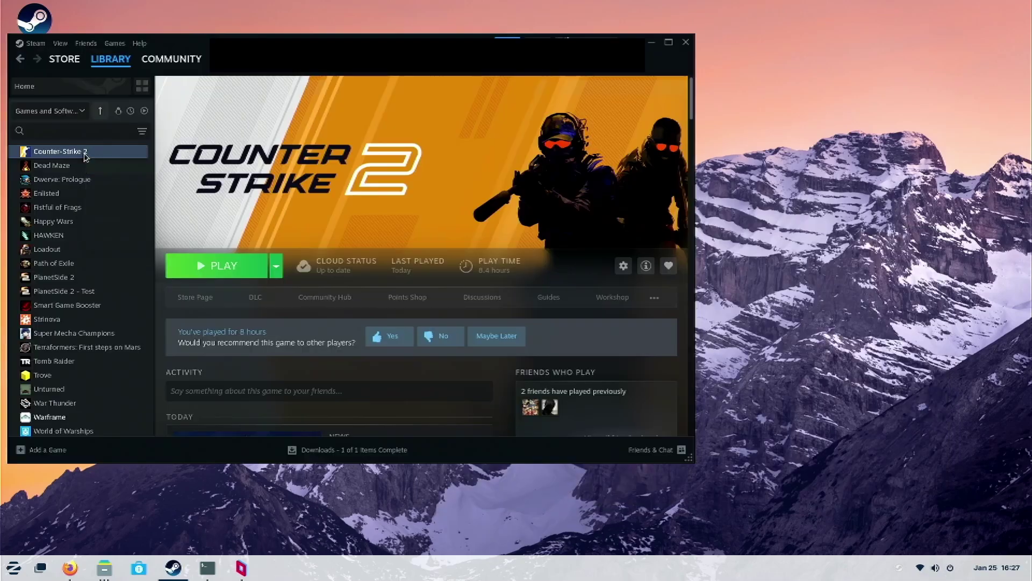
- Check Counter-Strike 2's launch options read mangohud %command%, then open Warframe's properties
{"action": "right_click", "coordinate": [88, 151]}
{"action": "left_click", "coordinate": [121, 237]}
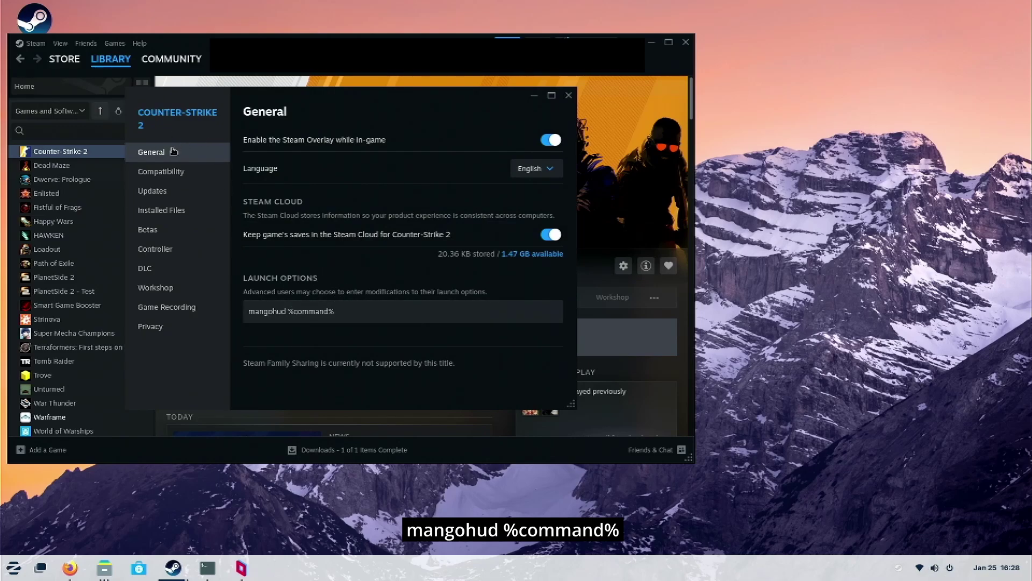
{"action": "left_click", "coordinate": [570, 96]}
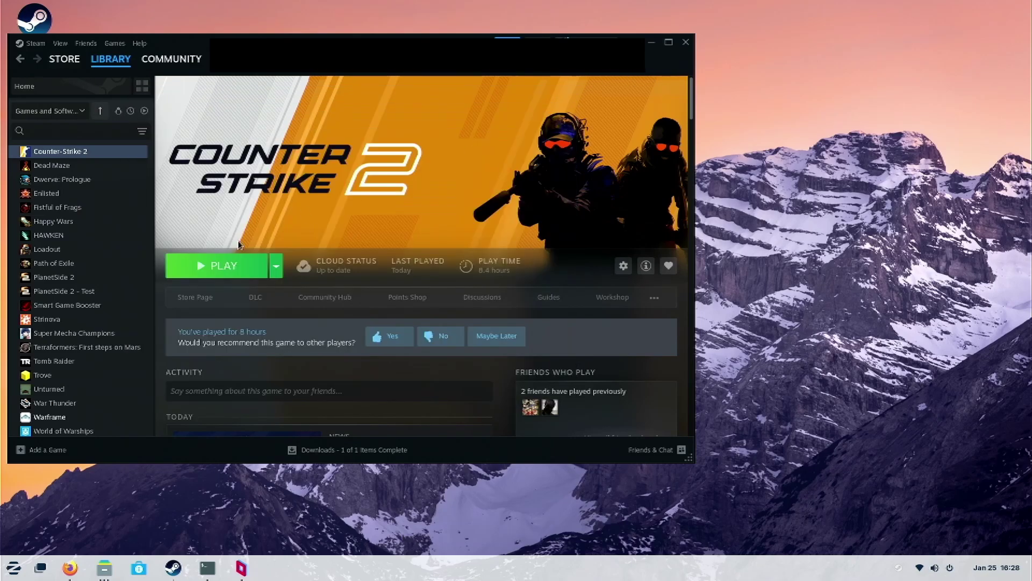
{"action": "right_click", "coordinate": [86, 419]}
{"action": "left_click", "coordinate": [102, 414]}
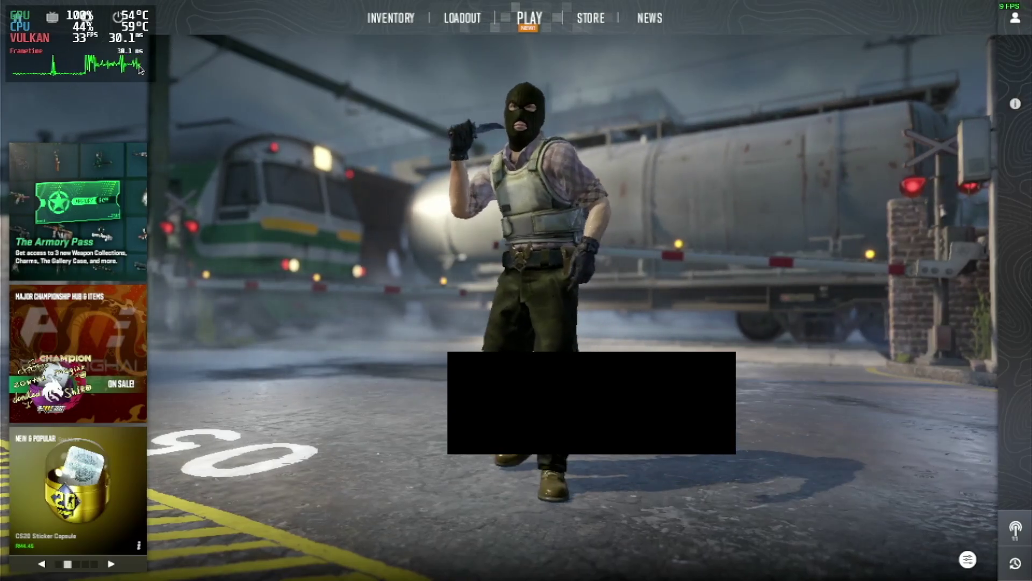
- Quit Counter-Strike 2 from its menu and confirm QUIT
{"action": "left_click", "coordinate": [119, 22]}
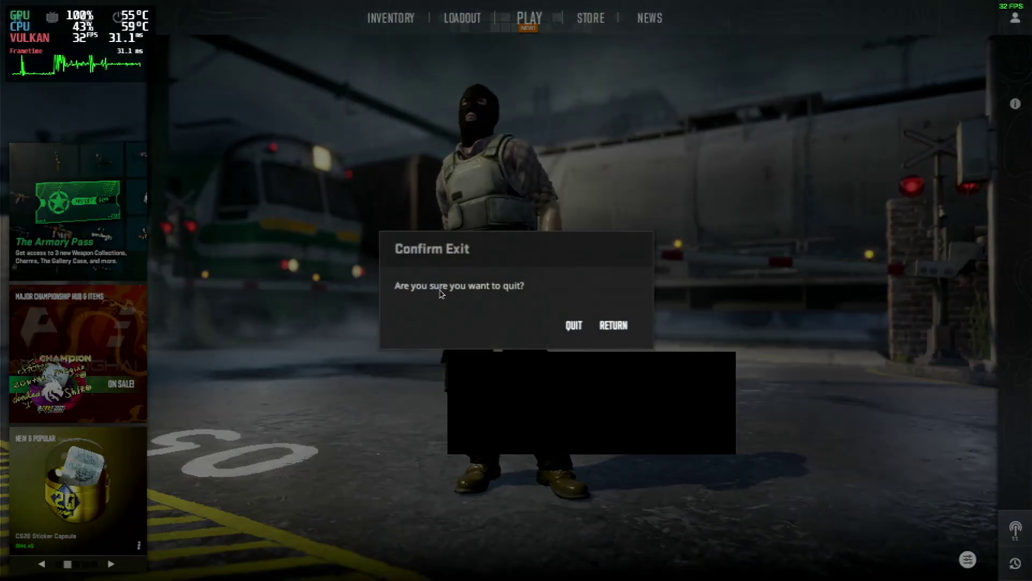
{"action": "left_click", "coordinate": [580, 327]}
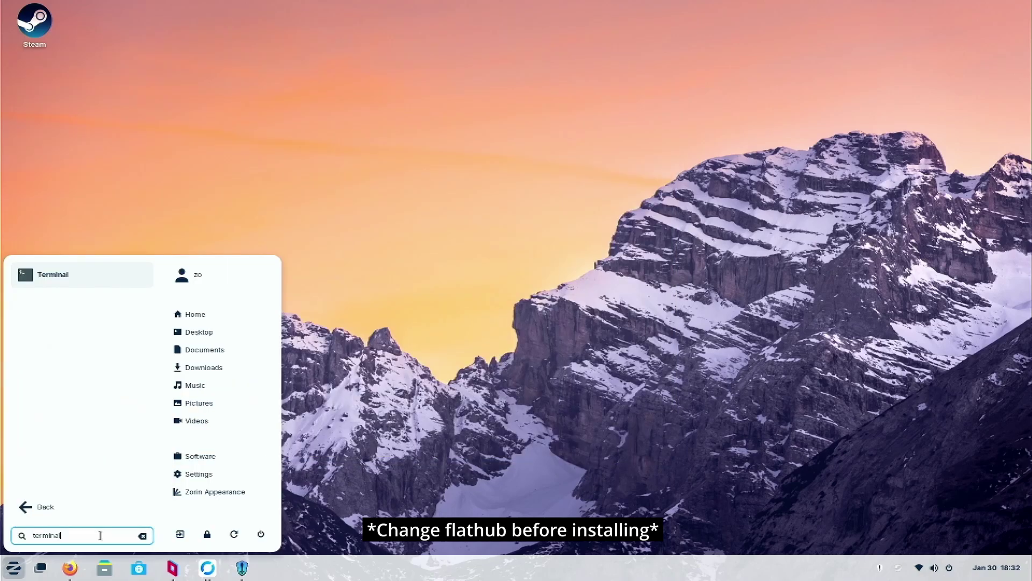
- Flatpak-install org.freedesktop.Platform.VulkanLayer.MangoHud, choosing branch 24.08, and confirm
{"action": "key", "text": "Return"}
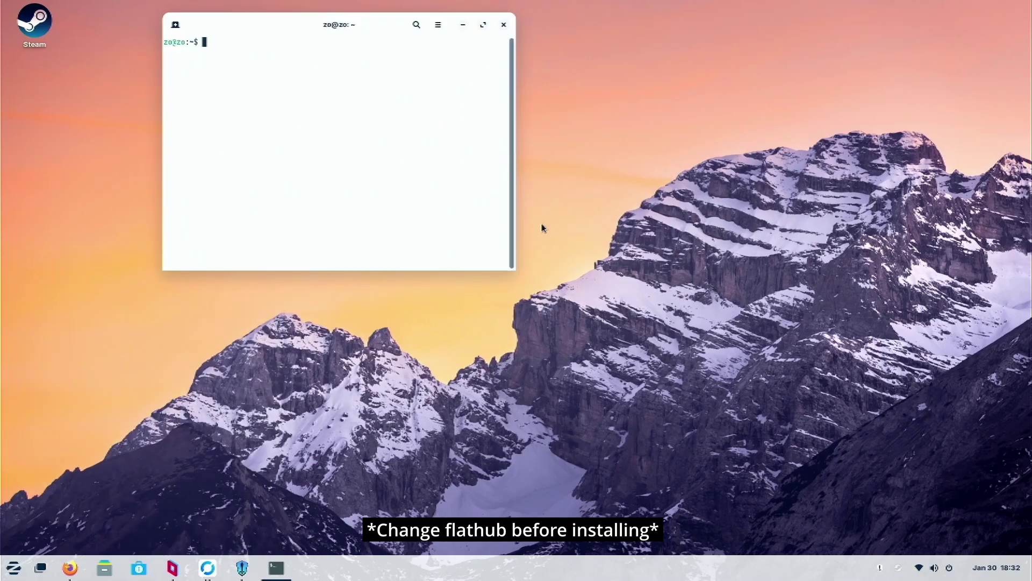
{"action": "right_click", "coordinate": [376, 148]}
{"action": "left_click", "coordinate": [412, 185]}
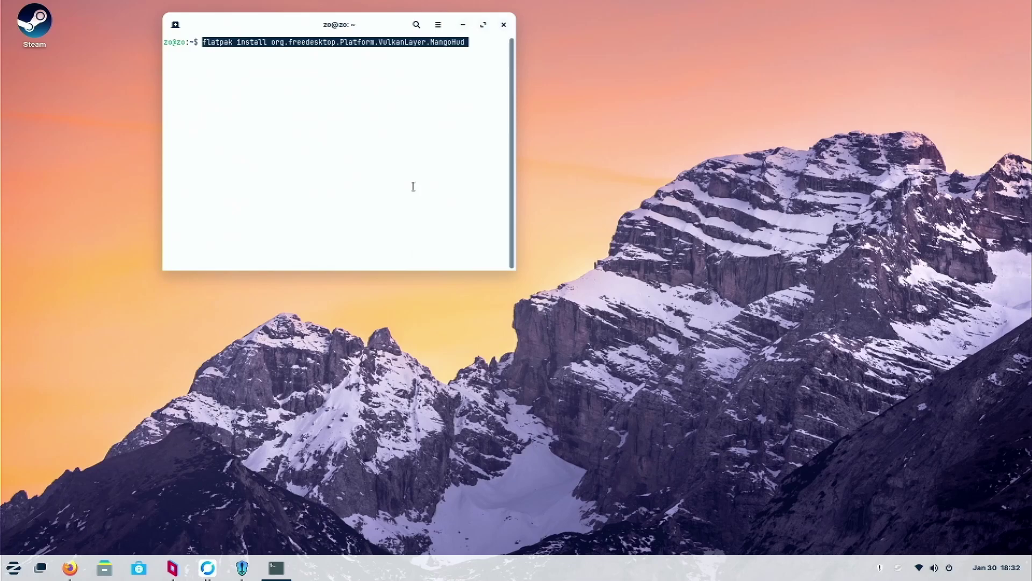
{"action": "key", "text": "Return"}
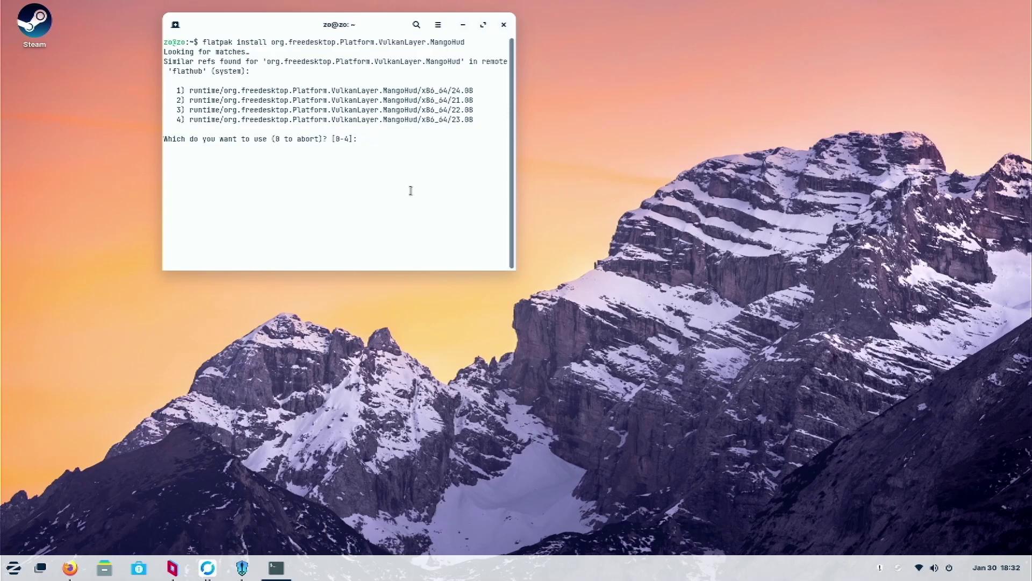
{"action": "key", "text": "Return"}
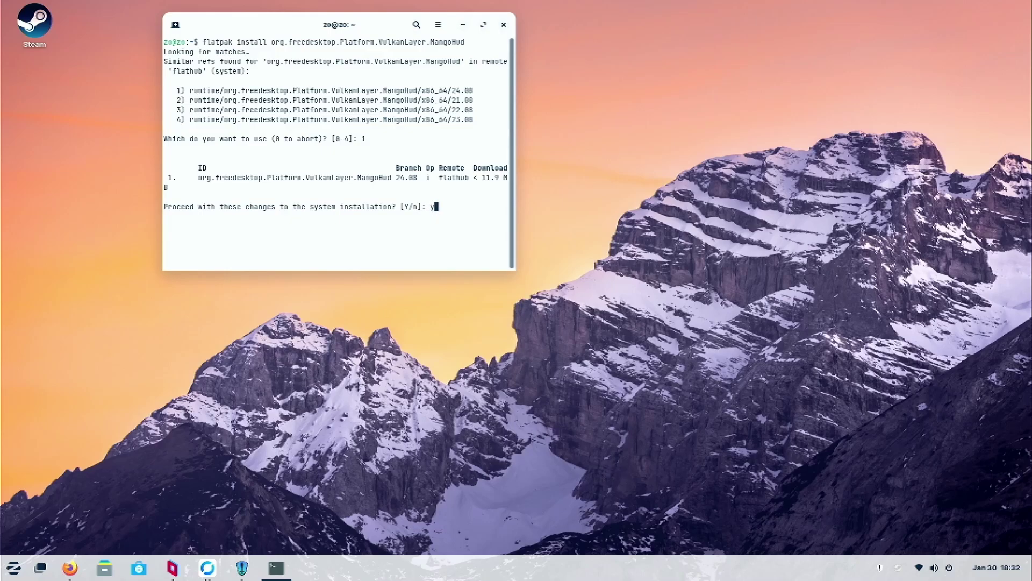
{"action": "key", "text": "Return"}
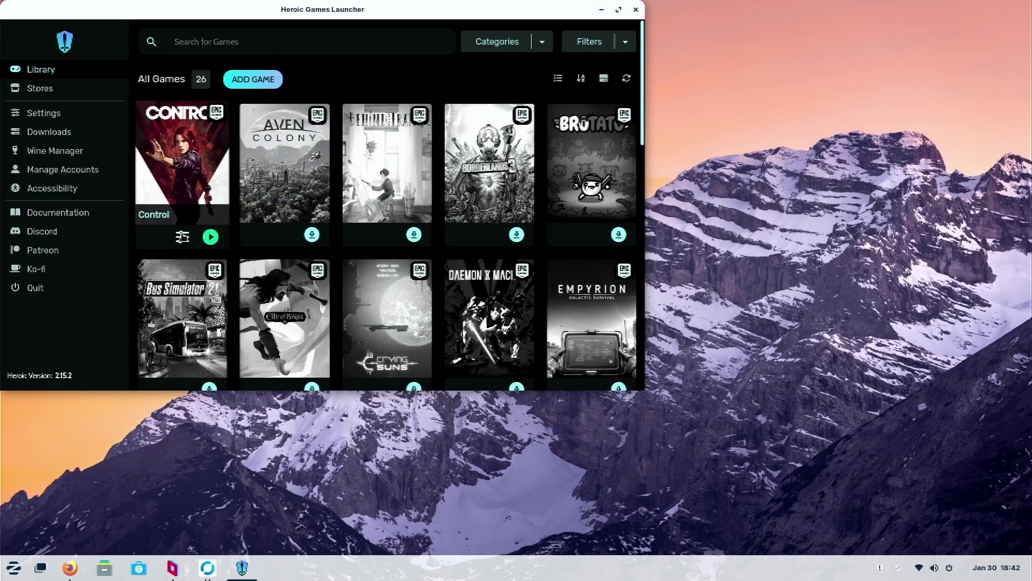
- Check Control's Other settings, then launch it with the fallback Wine version wine-ge-8-26-x86_64
{"action": "left_click", "coordinate": [182, 237]}
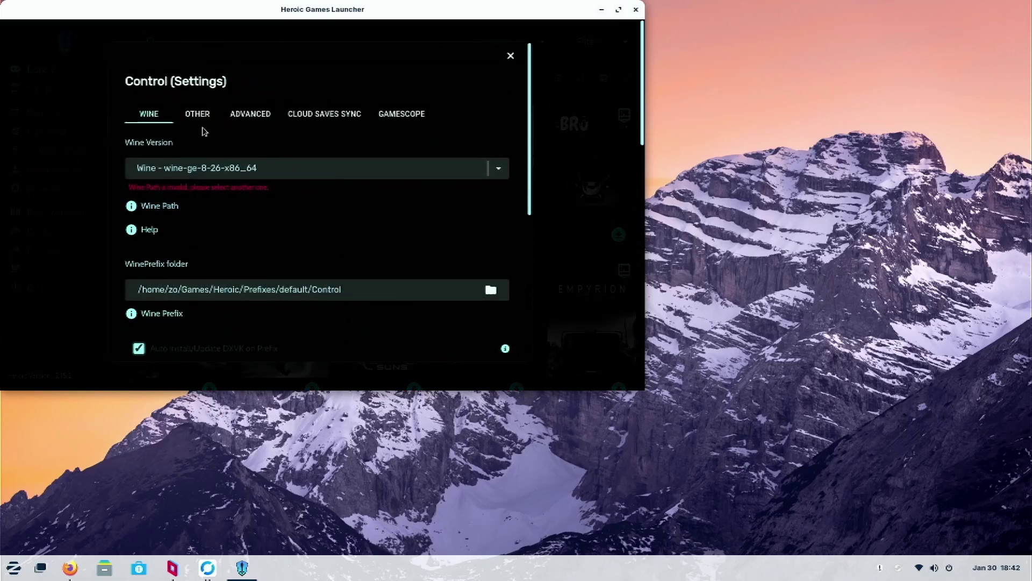
{"action": "left_click", "coordinate": [198, 114]}
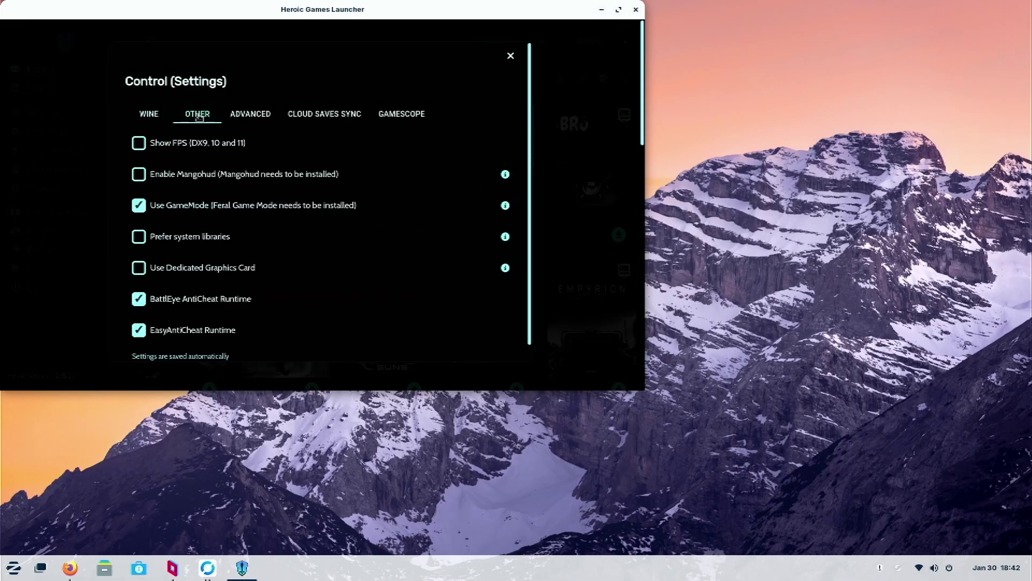
{"action": "left_click", "coordinate": [511, 56]}
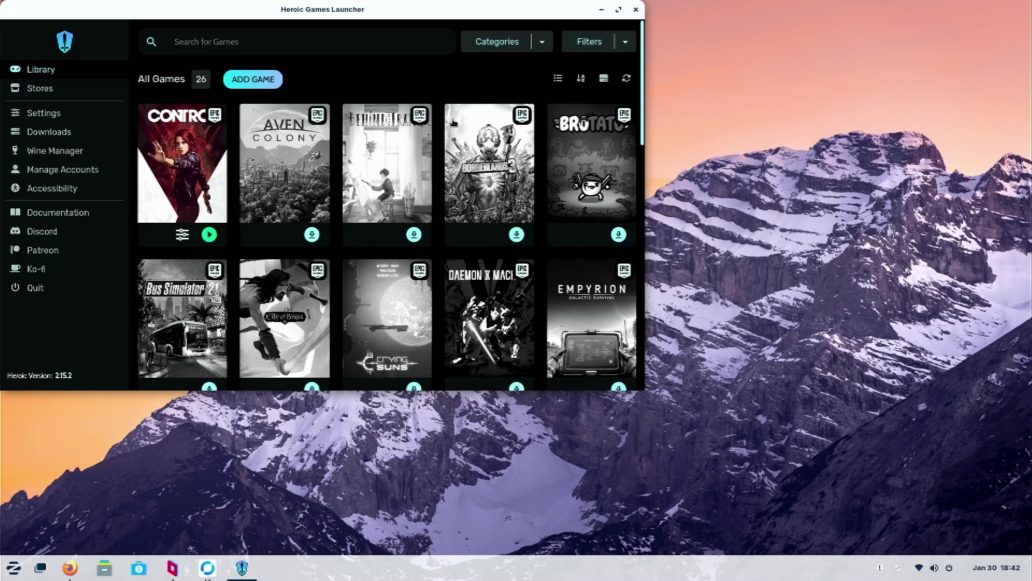
{"action": "left_click", "coordinate": [210, 235]}
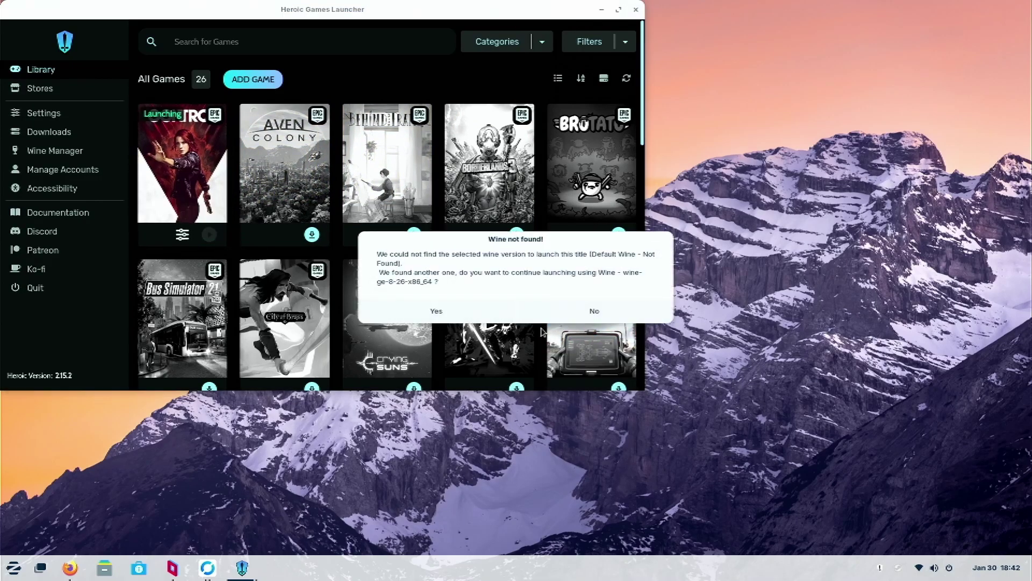
{"action": "left_click", "coordinate": [436, 311]}
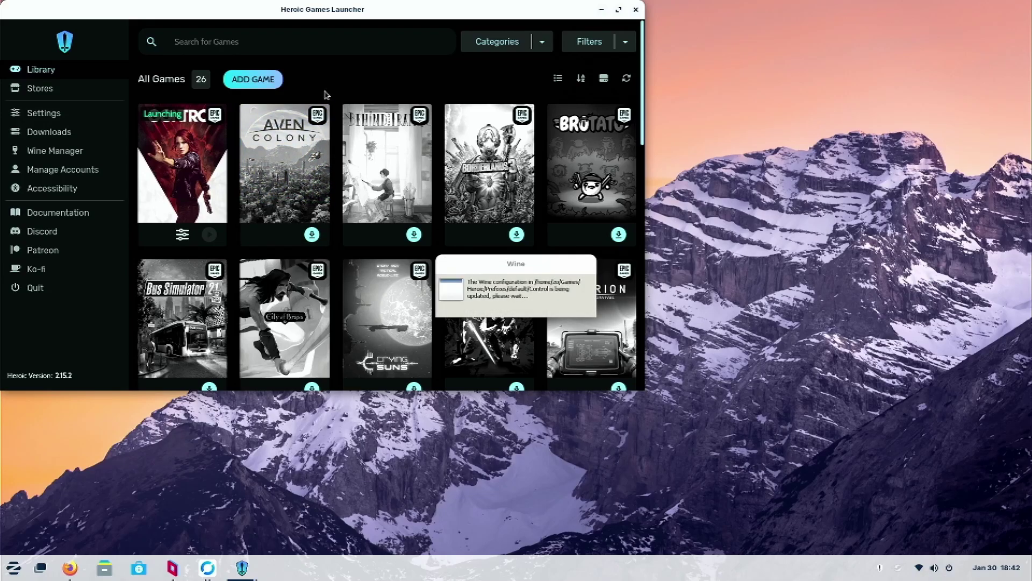
- Review Control's Wine settings and available Wine versions, keeping the current version
{"action": "left_click", "coordinate": [182, 235]}
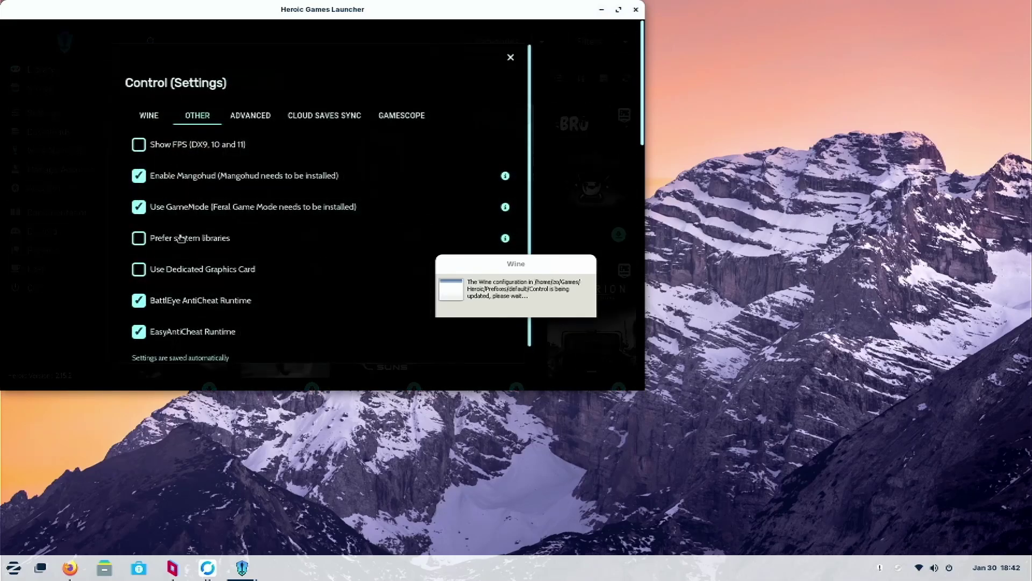
{"action": "left_click", "coordinate": [164, 122]}
{"action": "scroll", "coordinate": [371, 252], "scroll_direction": "down", "scroll_amount": 5}
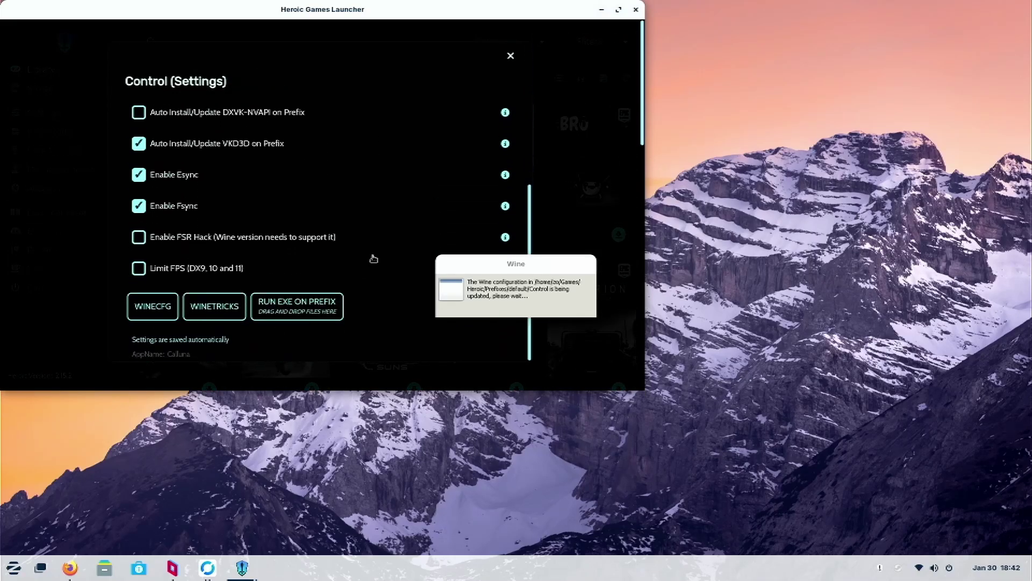
{"action": "scroll", "coordinate": [375, 247], "scroll_direction": "up", "scroll_amount": 5}
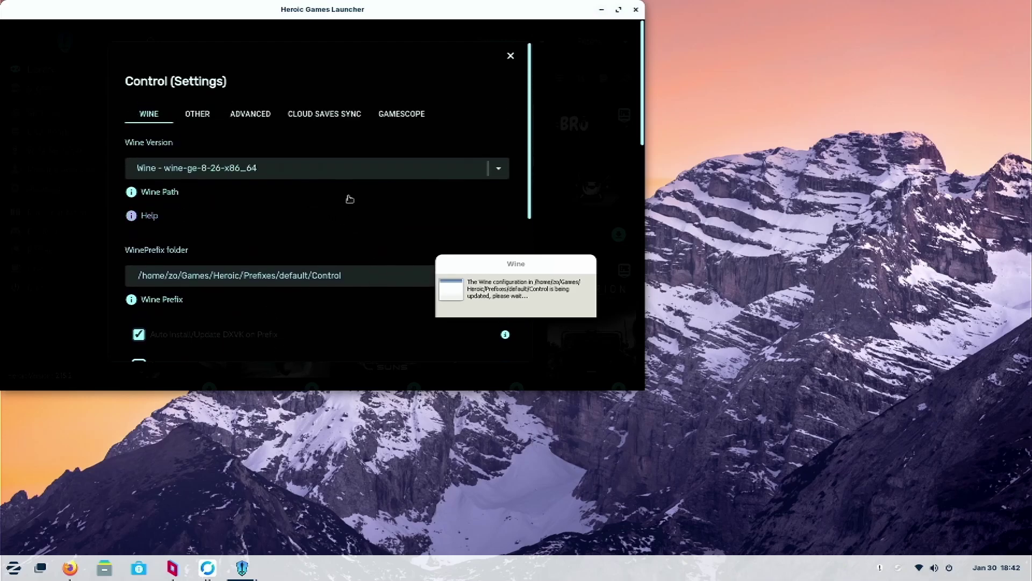
{"action": "left_click", "coordinate": [500, 173]}
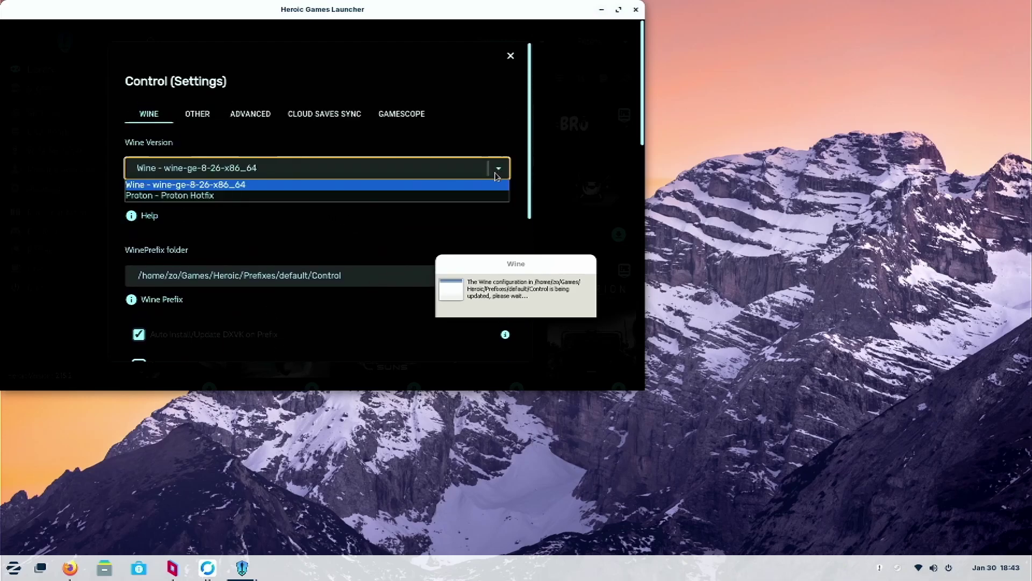
{"action": "left_click", "coordinate": [519, 200]}
{"action": "left_click", "coordinate": [511, 55]}
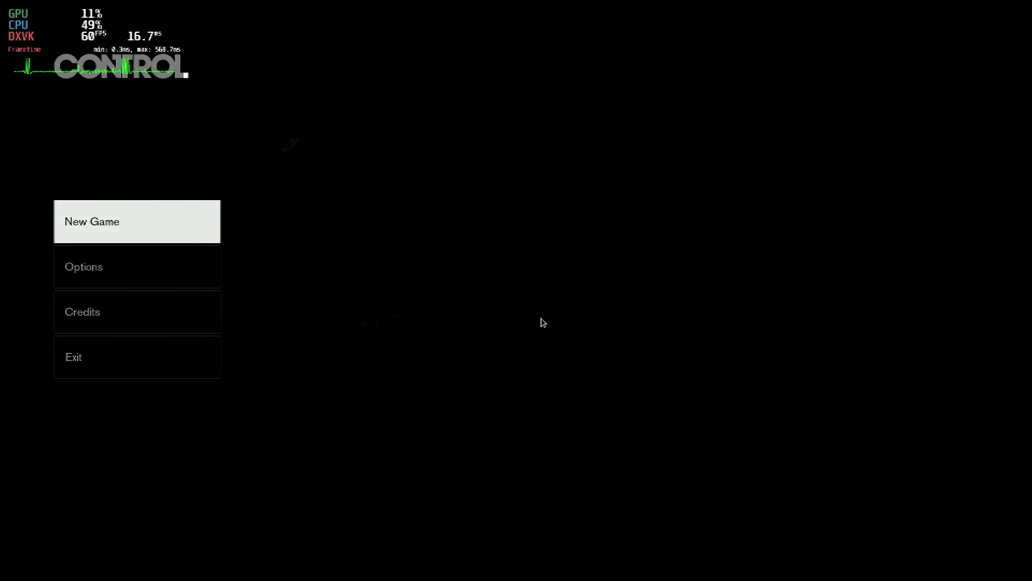
- Quit Control, check Lutris's install sources in the software store, then minimize the store
{"action": "left_click", "coordinate": [159, 361]}
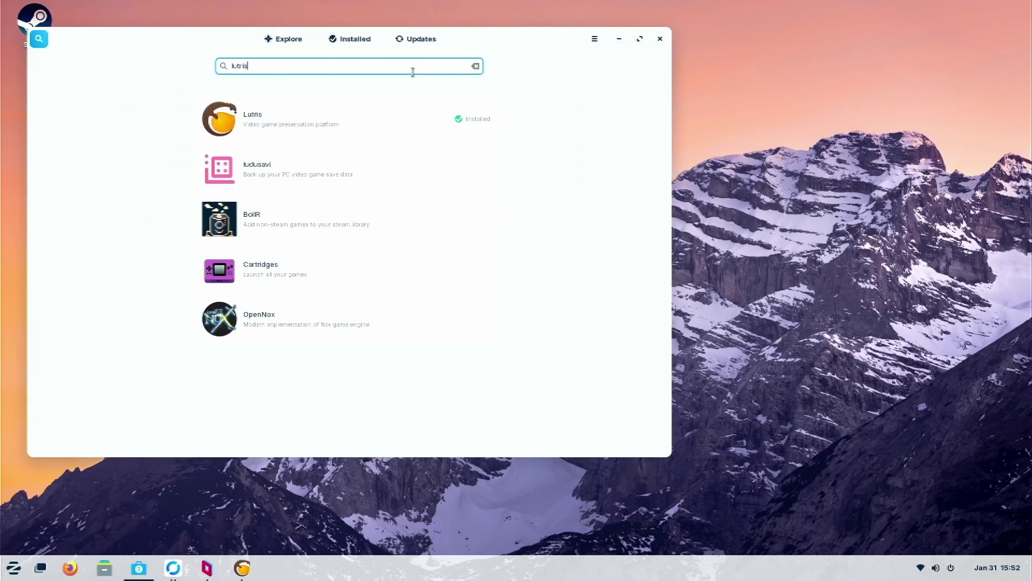
{"action": "left_click", "coordinate": [397, 122]}
{"action": "left_click", "coordinate": [551, 113]}
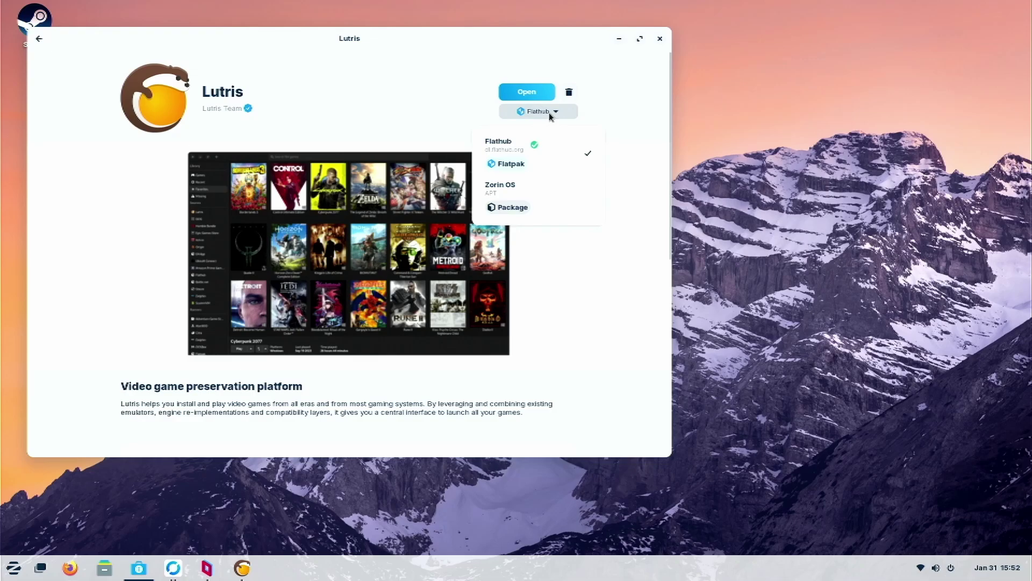
{"action": "left_click", "coordinate": [630, 141]}
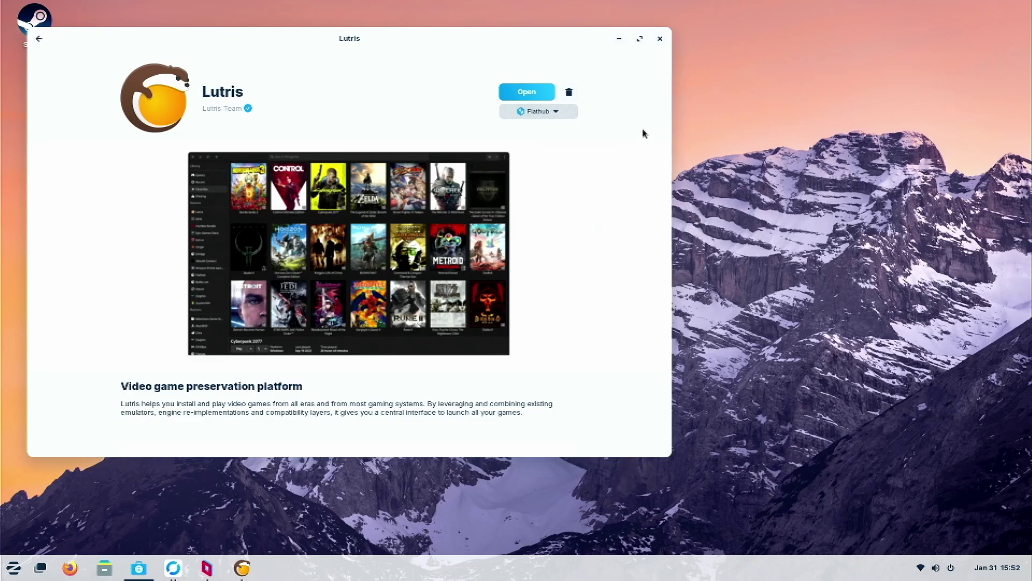
{"action": "left_click", "coordinate": [619, 39]}
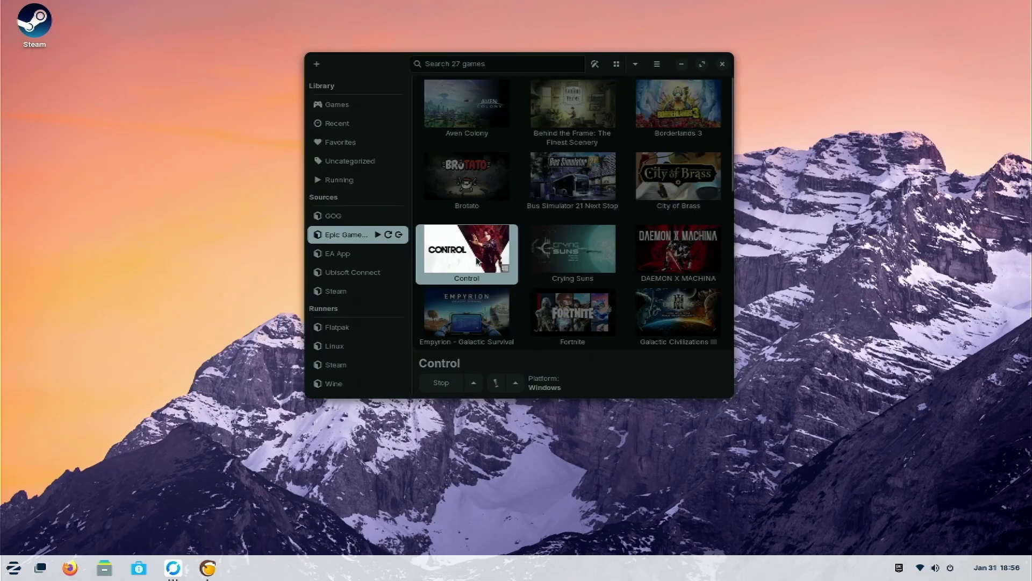
- Review Control's Game, Runner and System options in Lutris with the MangoHud FPS counter on, and save
{"action": "right_click", "coordinate": [478, 261]}
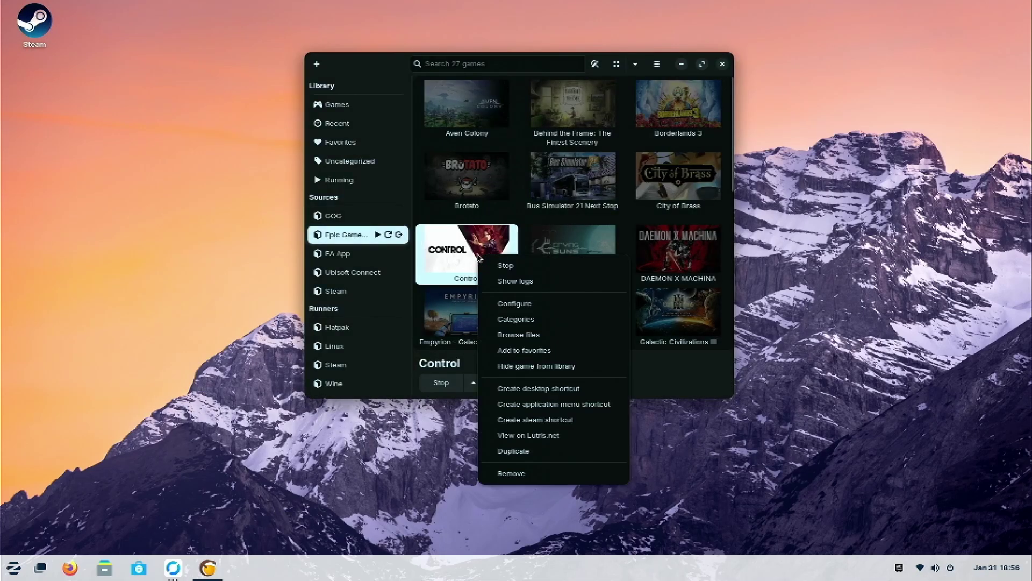
{"action": "left_click", "coordinate": [517, 304]}
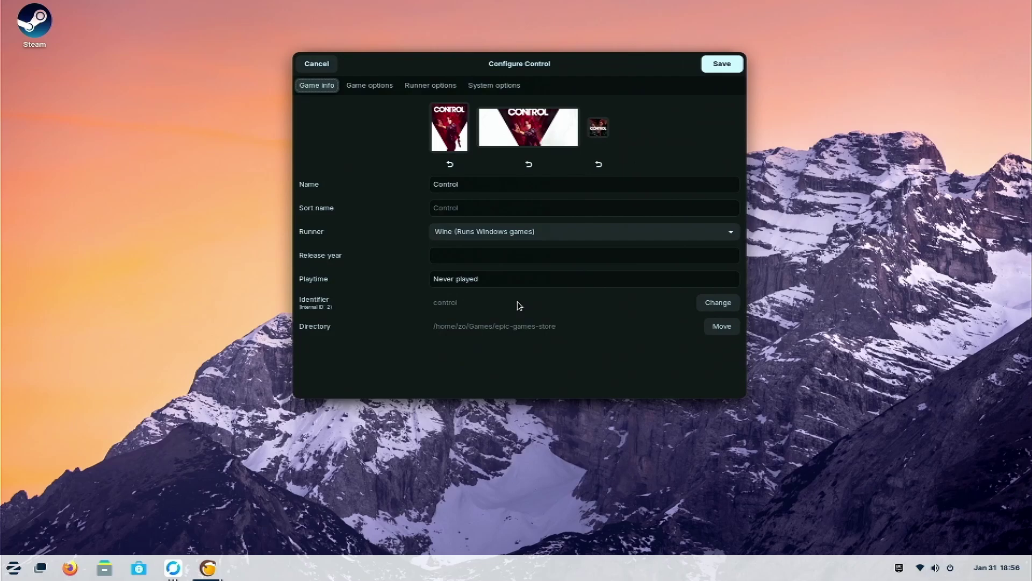
{"action": "left_click", "coordinate": [387, 89]}
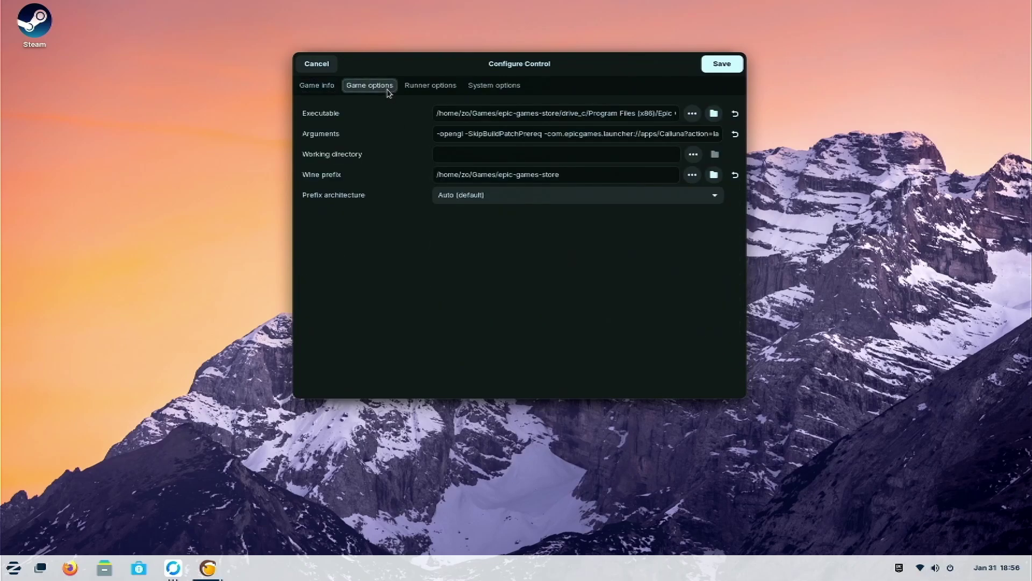
{"action": "left_click", "coordinate": [432, 90]}
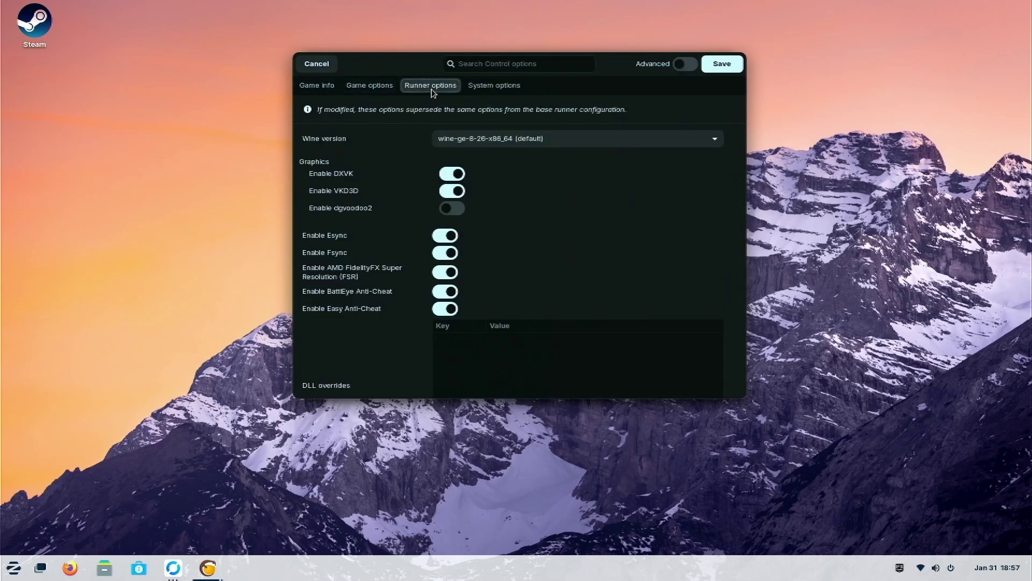
{"action": "left_click", "coordinate": [490, 87]}
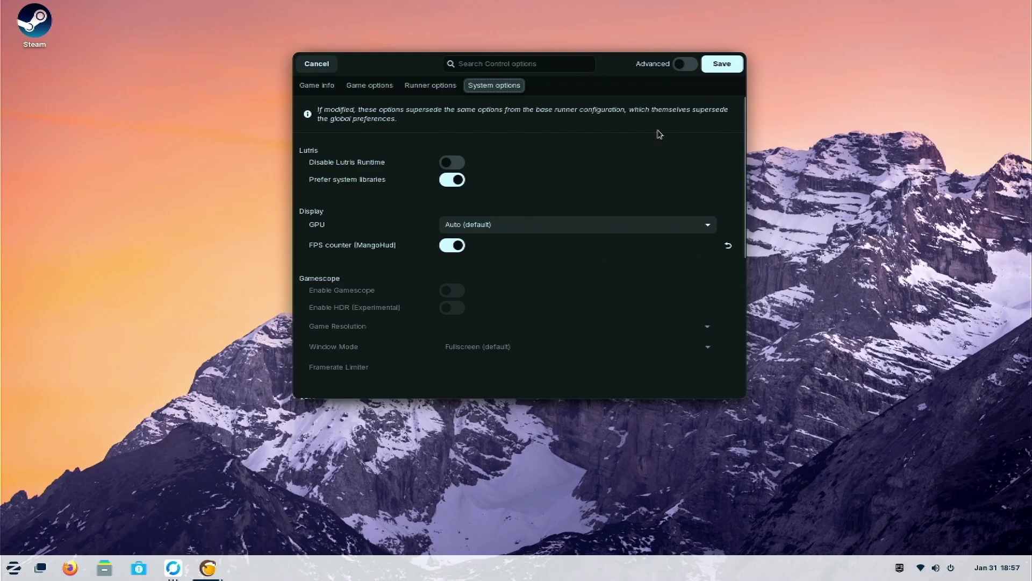
{"action": "left_click", "coordinate": [733, 66]}
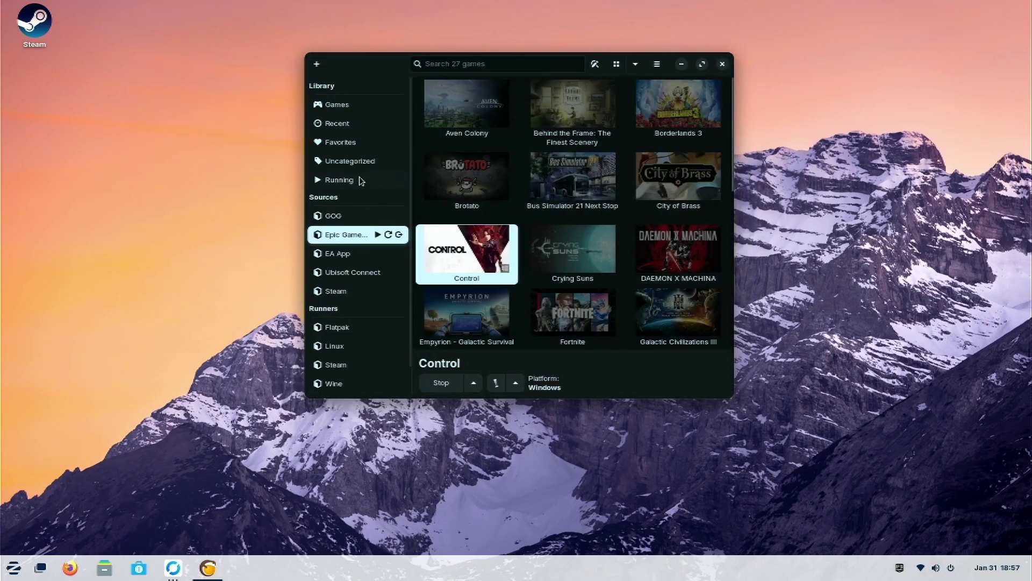
- Enable the MangoHud FPS counter in Lutris's global options, save, then stop and relaunch Control
{"action": "left_click", "coordinate": [656, 64]}
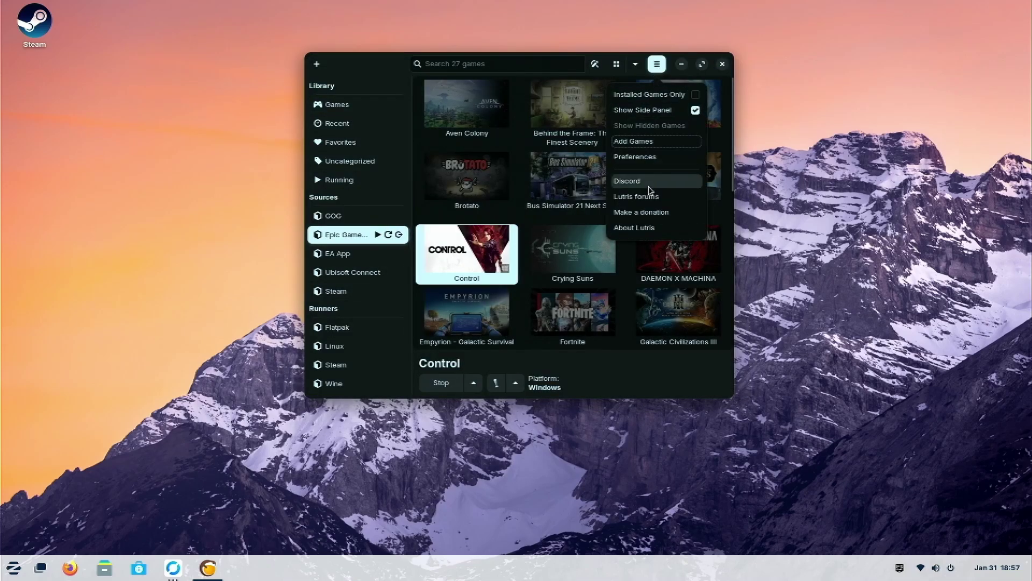
{"action": "left_click", "coordinate": [649, 157]}
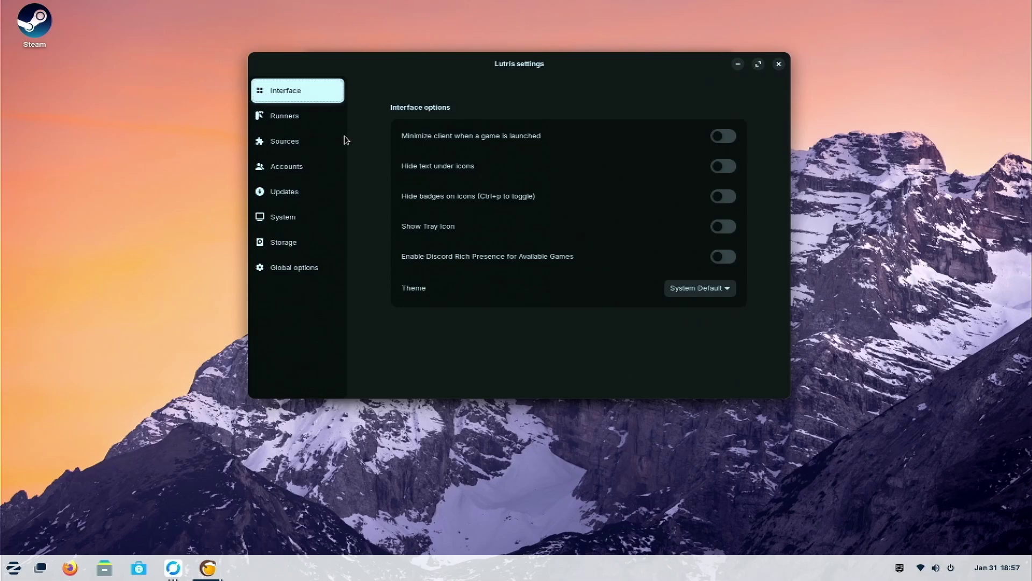
{"action": "left_click", "coordinate": [315, 273]}
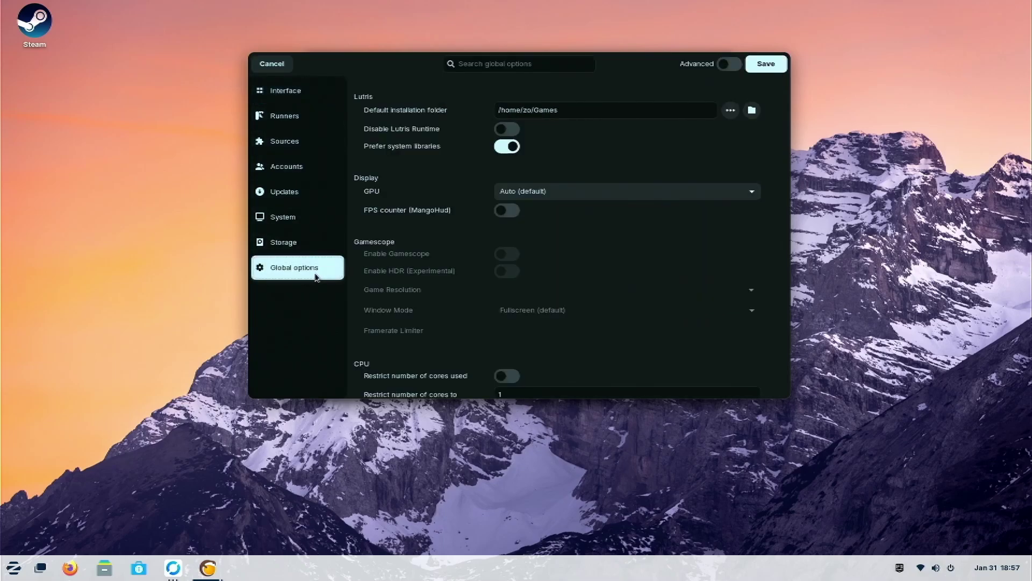
{"action": "left_click", "coordinate": [516, 214]}
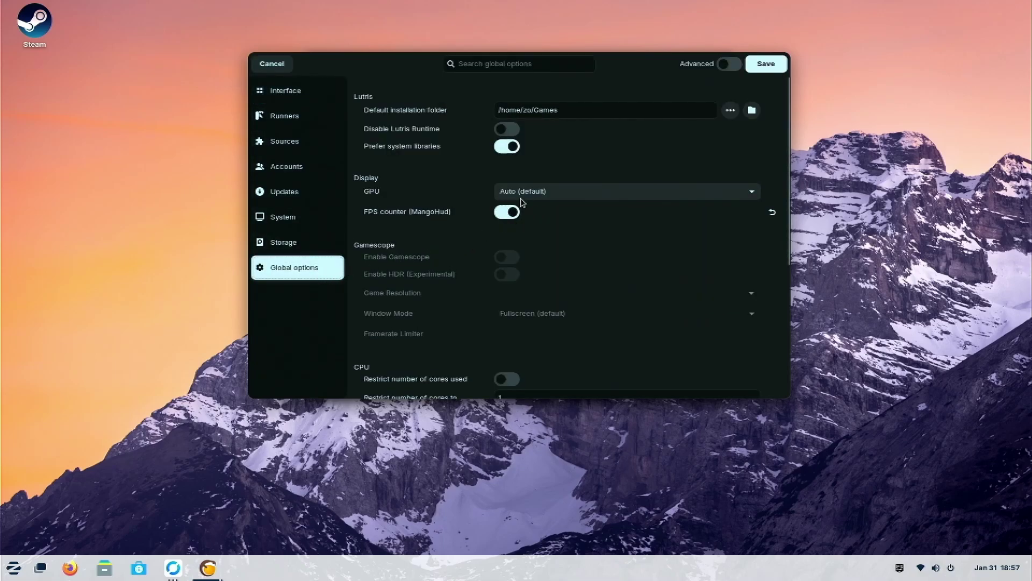
{"action": "left_click", "coordinate": [766, 64]}
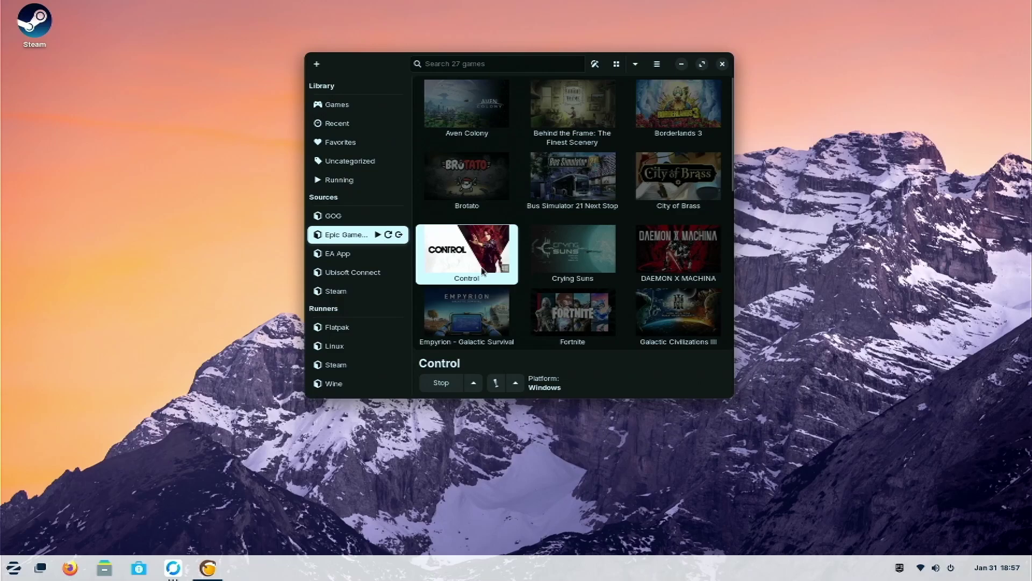
{"action": "left_click", "coordinate": [441, 384]}
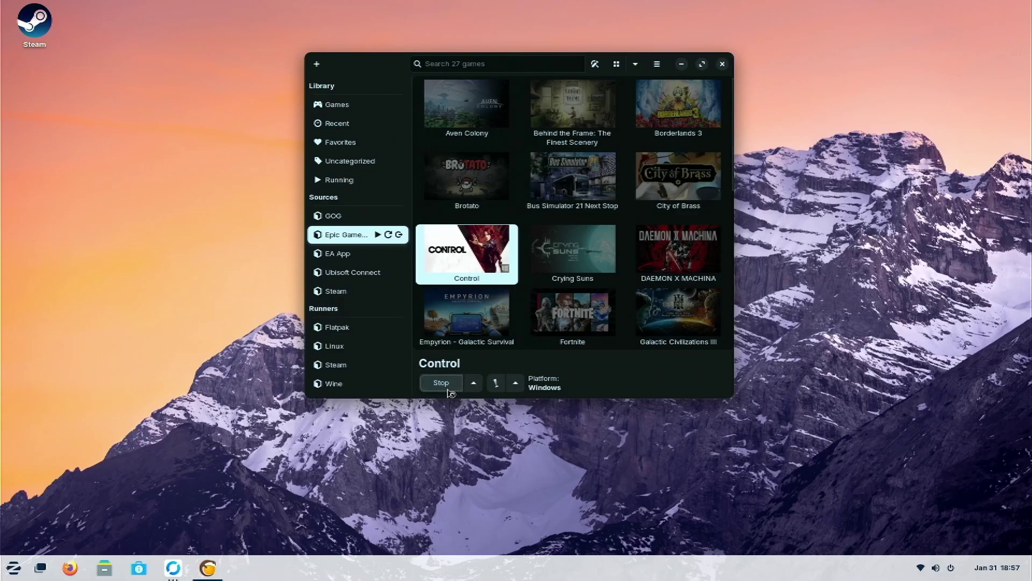
{"action": "left_click", "coordinate": [448, 385]}
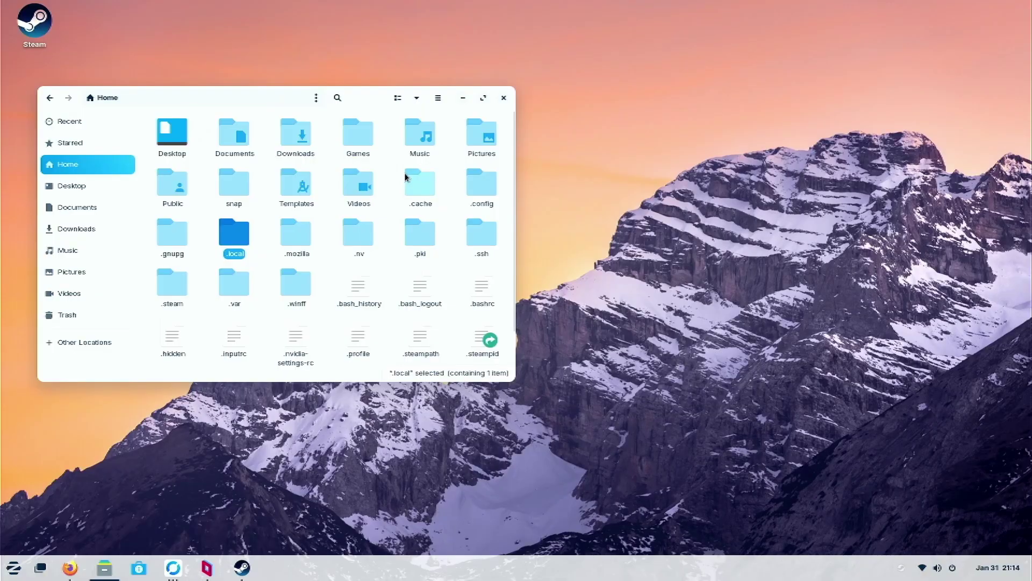
- Copy the MangoHud folder from ~/.config
{"action": "double_click", "coordinate": [473, 186]}
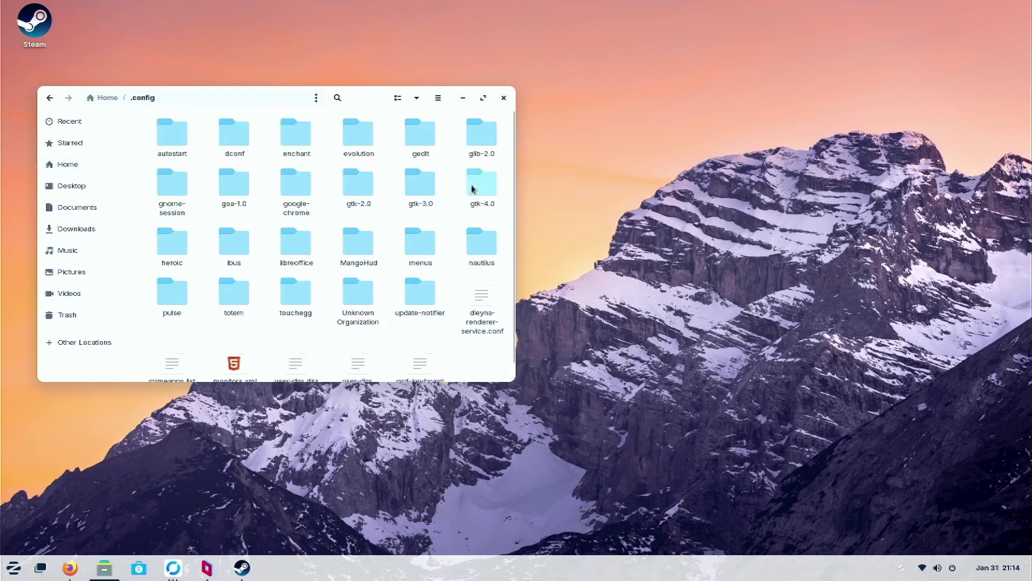
{"action": "double_click", "coordinate": [358, 243]}
{"action": "left_click", "coordinate": [49, 98]}
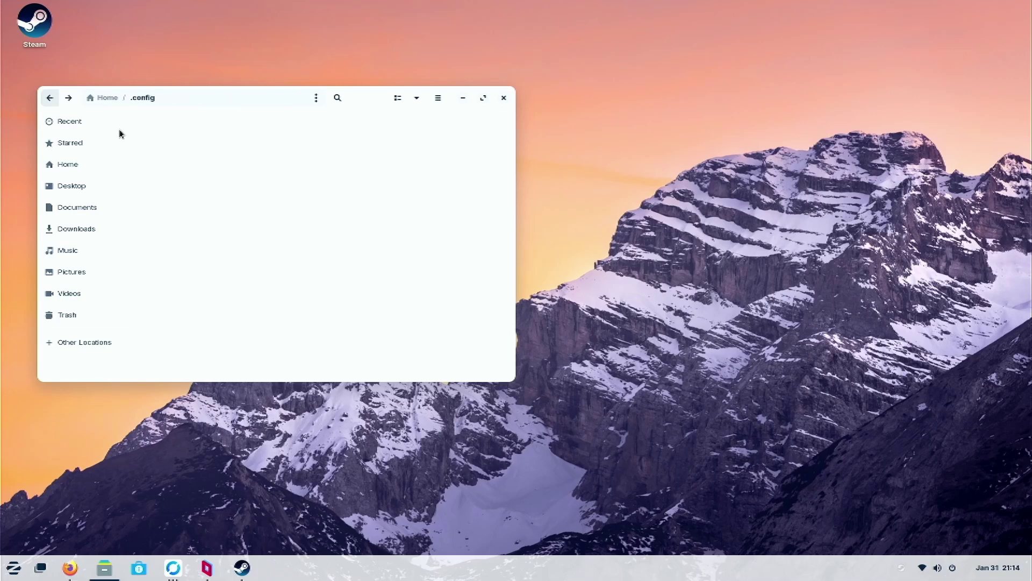
{"action": "right_click", "coordinate": [363, 251]}
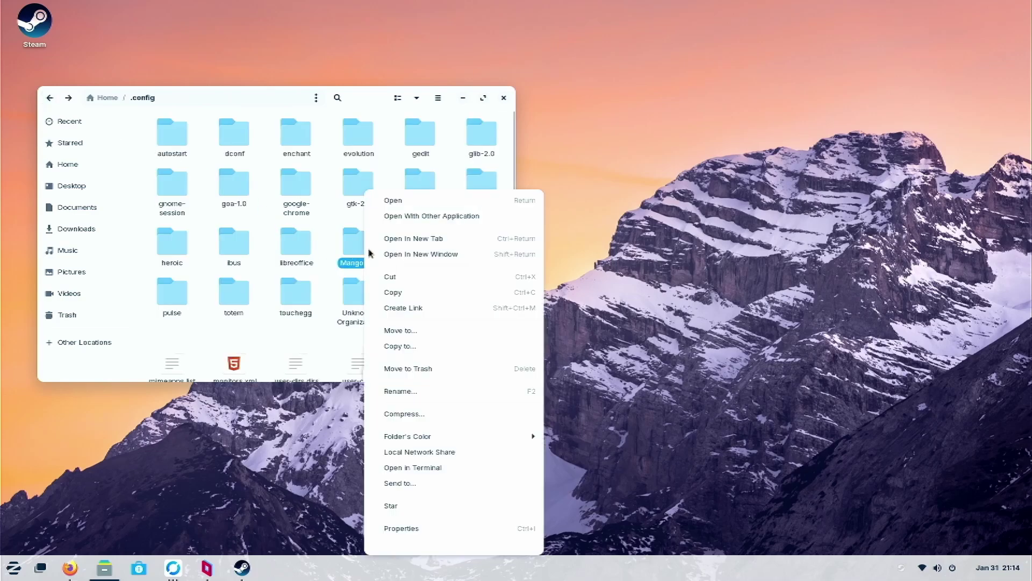
{"action": "left_click", "coordinate": [403, 292]}
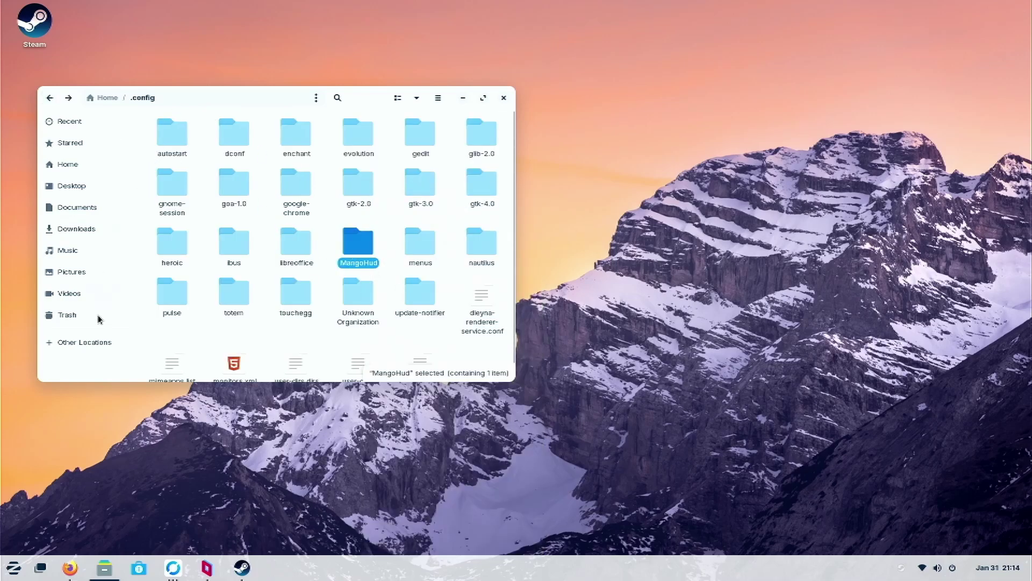
- Paste it into ~/.var/app/com.heroicgameslauncher.hgl/config and open the new MangoHud folder
{"action": "left_click", "coordinate": [95, 163]}
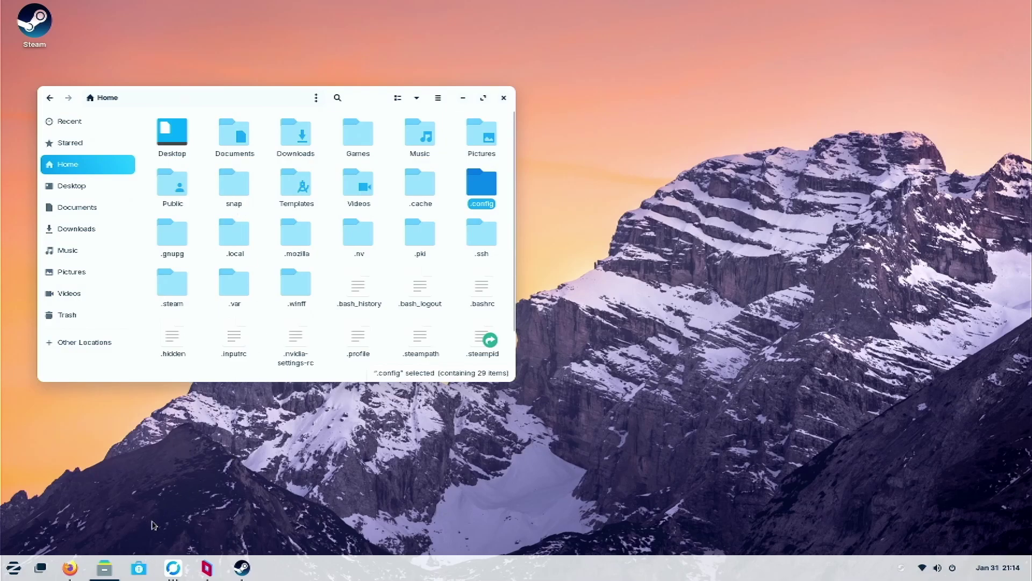
{"action": "key", "text": "super"}
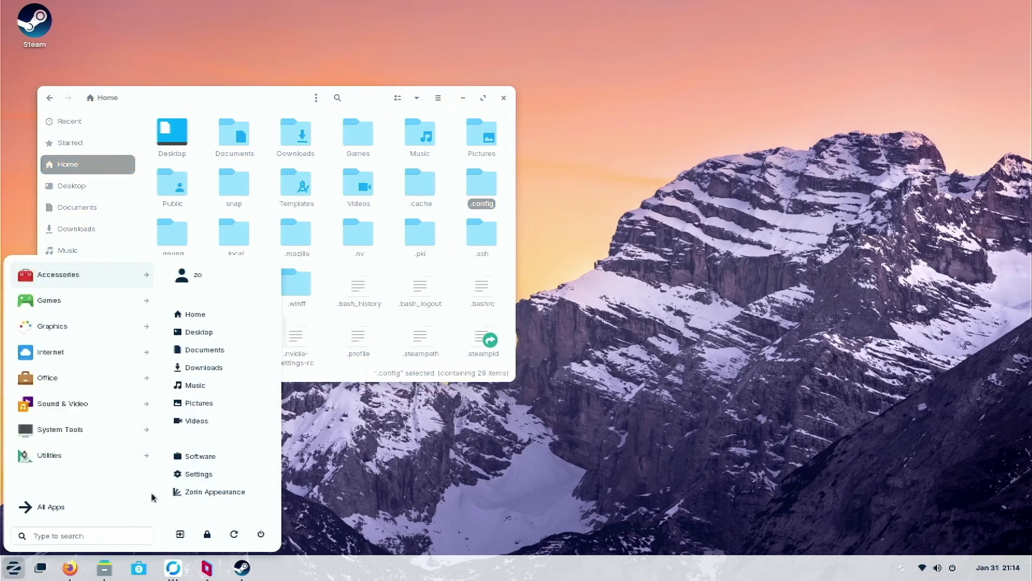
{"action": "type", "text": "her"}
{"action": "left_click", "coordinate": [412, 413]}
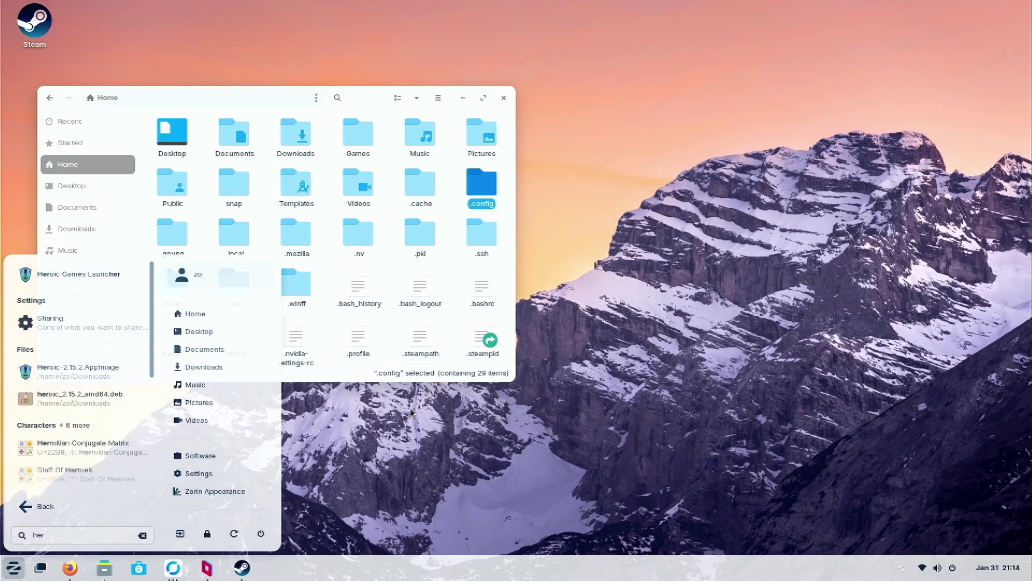
{"action": "double_click", "coordinate": [234, 280]}
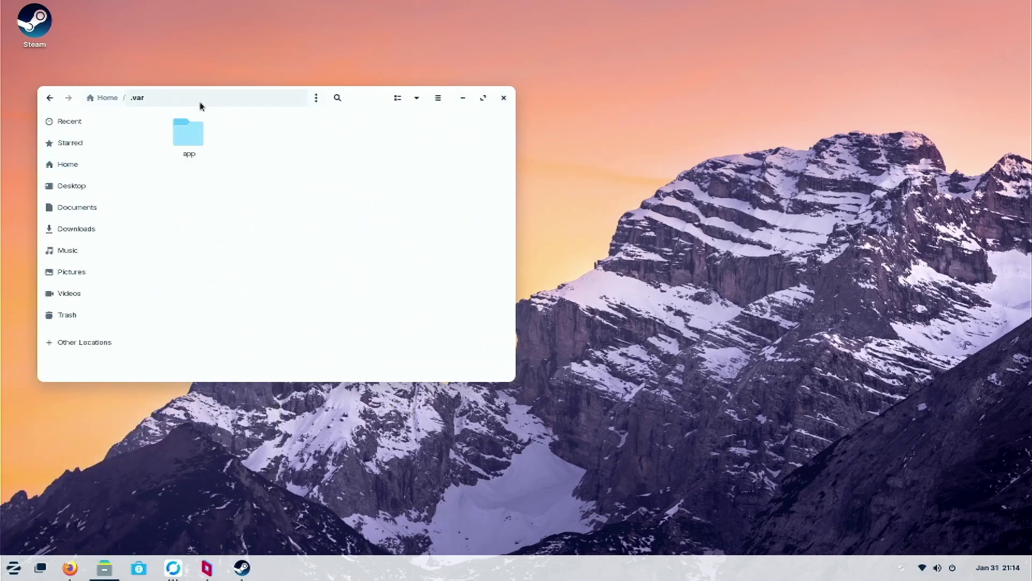
{"action": "double_click", "coordinate": [194, 138]}
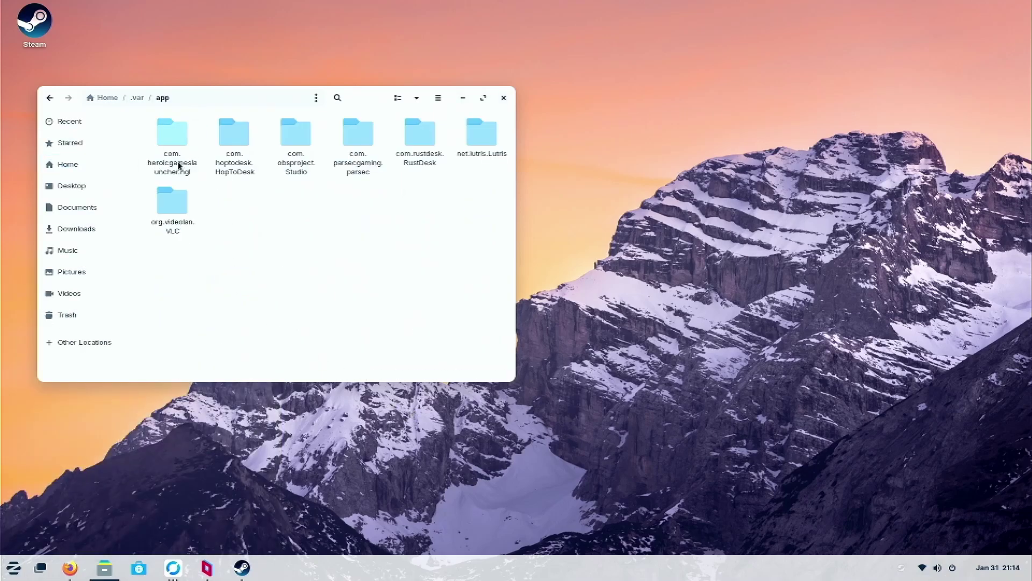
{"action": "double_click", "coordinate": [179, 156]}
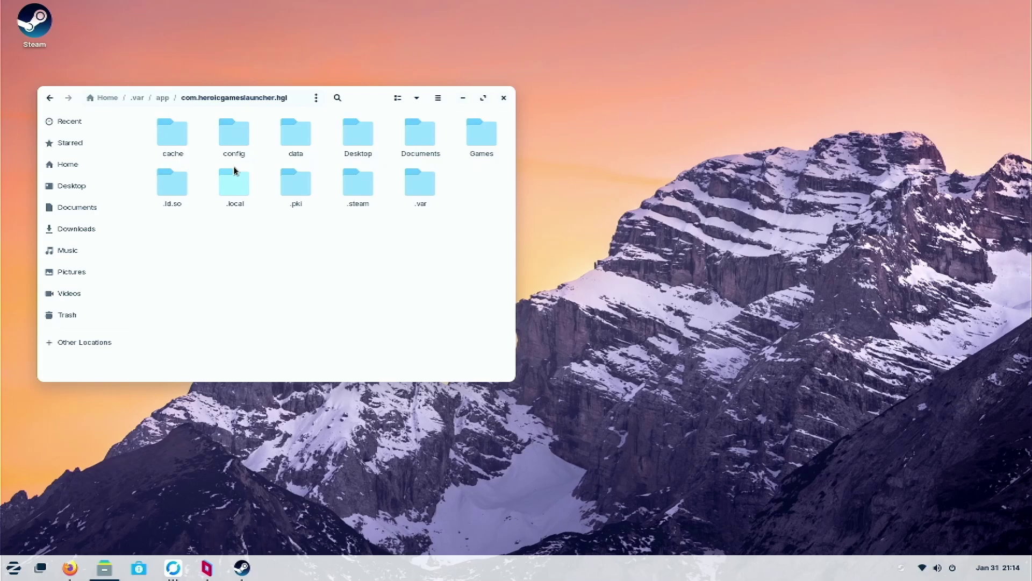
{"action": "double_click", "coordinate": [237, 143]}
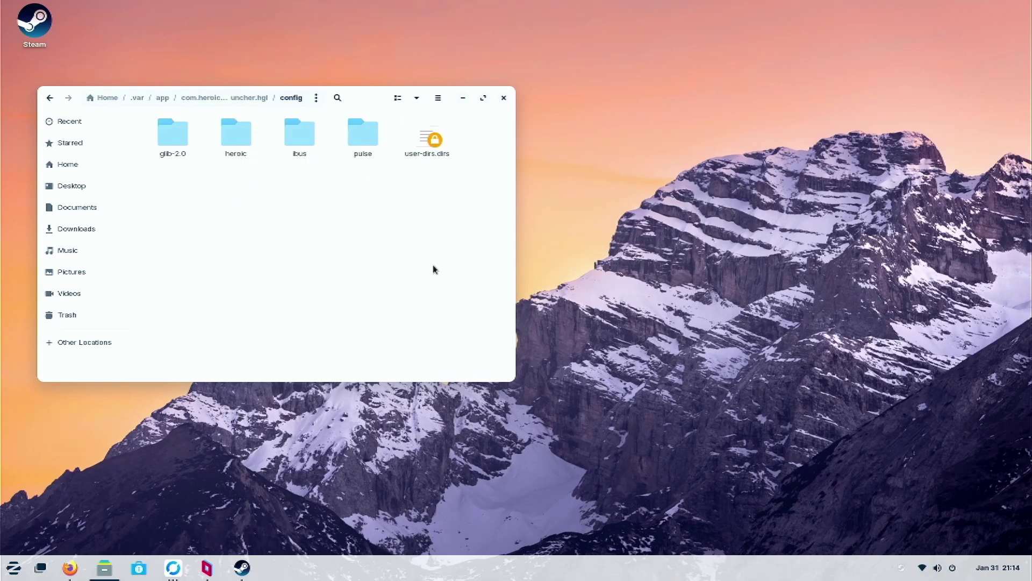
{"action": "key", "text": "ctrl+v"}
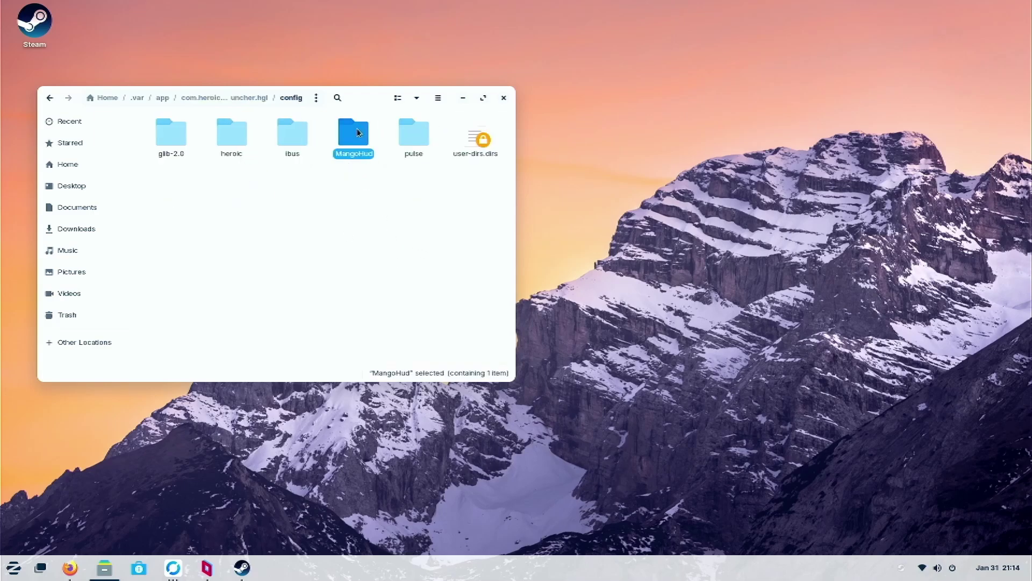
{"action": "double_click", "coordinate": [357, 138]}
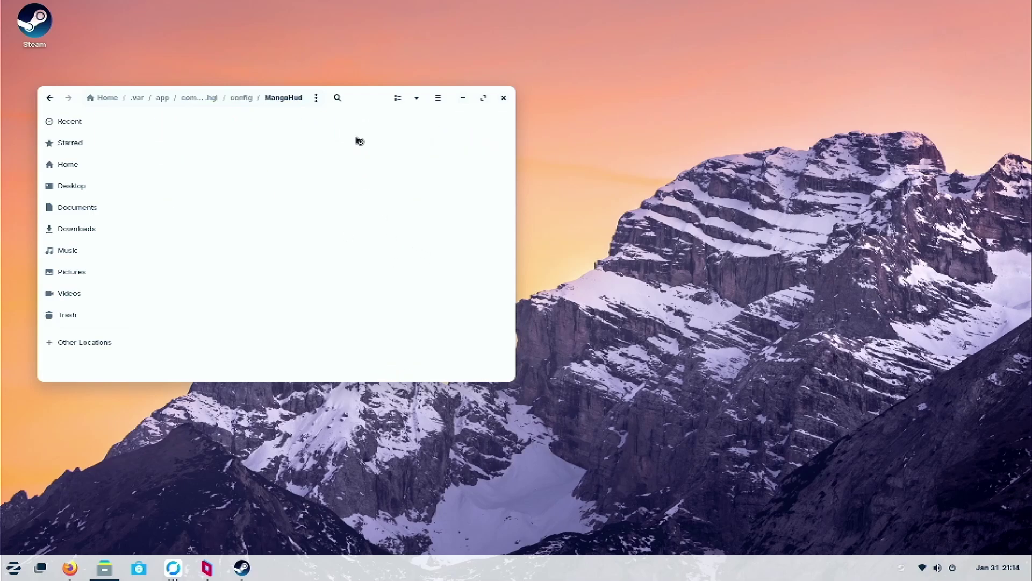
- Open Heroic's MangoHud.conf, scroll through the cpu_temp and gpu_temp settings, then close it
{"action": "left_click", "coordinate": [50, 98]}
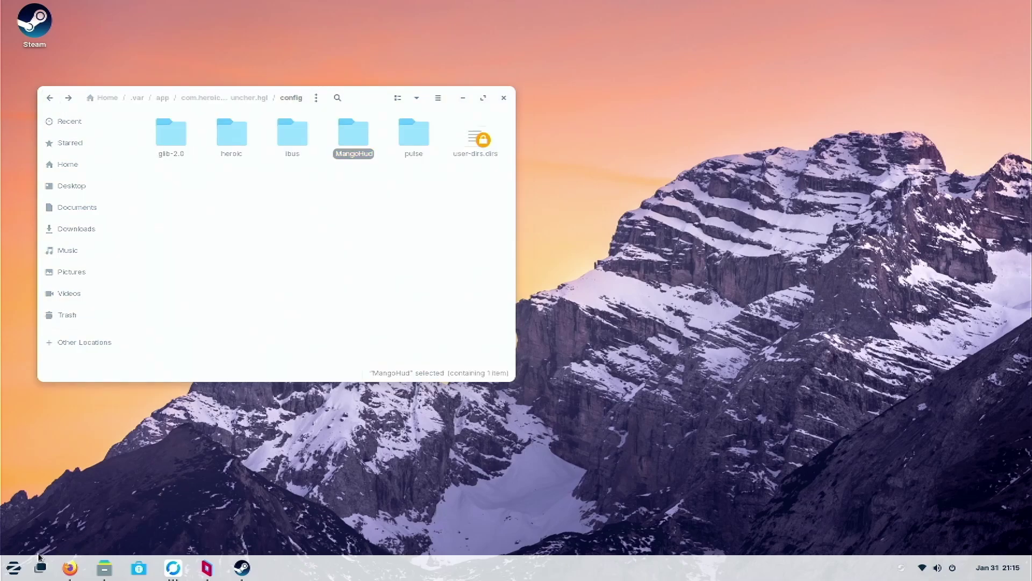
{"action": "left_click", "coordinate": [13, 567]}
{"action": "type", "text": "her"}
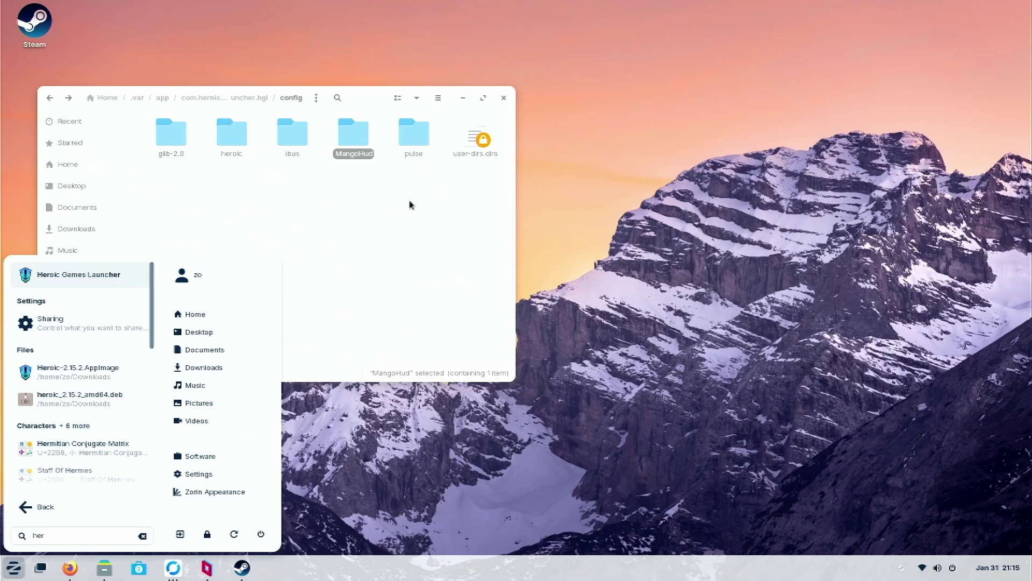
{"action": "left_click", "coordinate": [361, 138]}
{"action": "double_click", "coordinate": [361, 138]}
{"action": "double_click", "coordinate": [186, 137]}
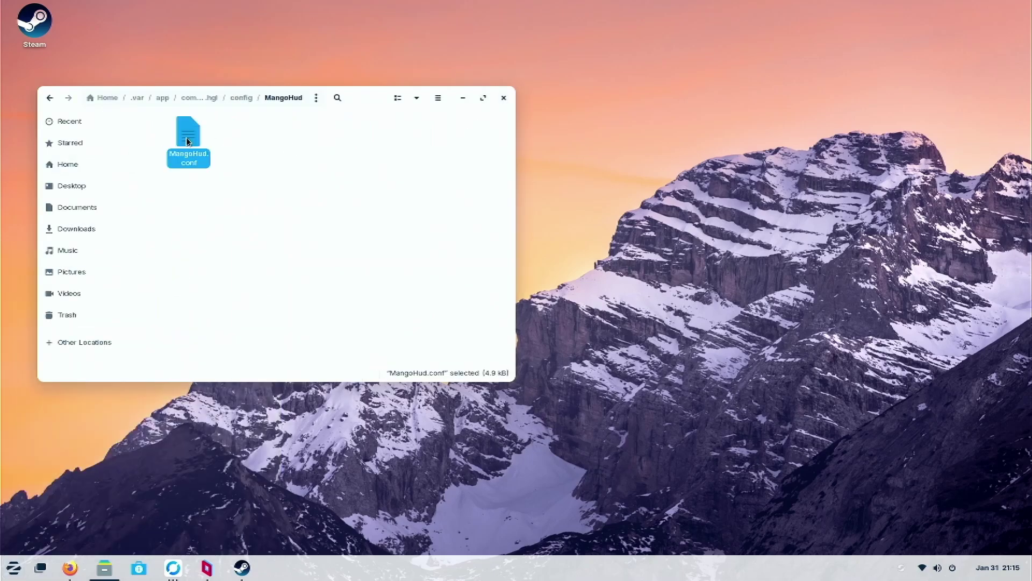
{"action": "scroll", "coordinate": [109, 250], "scroll_direction": "down", "scroll_amount": 1}
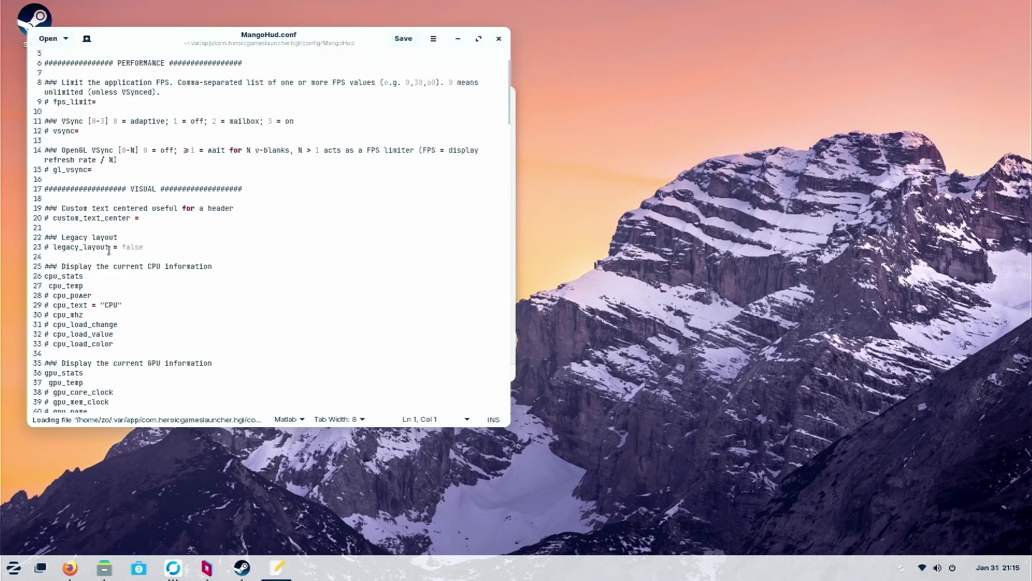
{"action": "left_click", "coordinate": [499, 39]}
{"action": "left_click", "coordinate": [236, 277]}
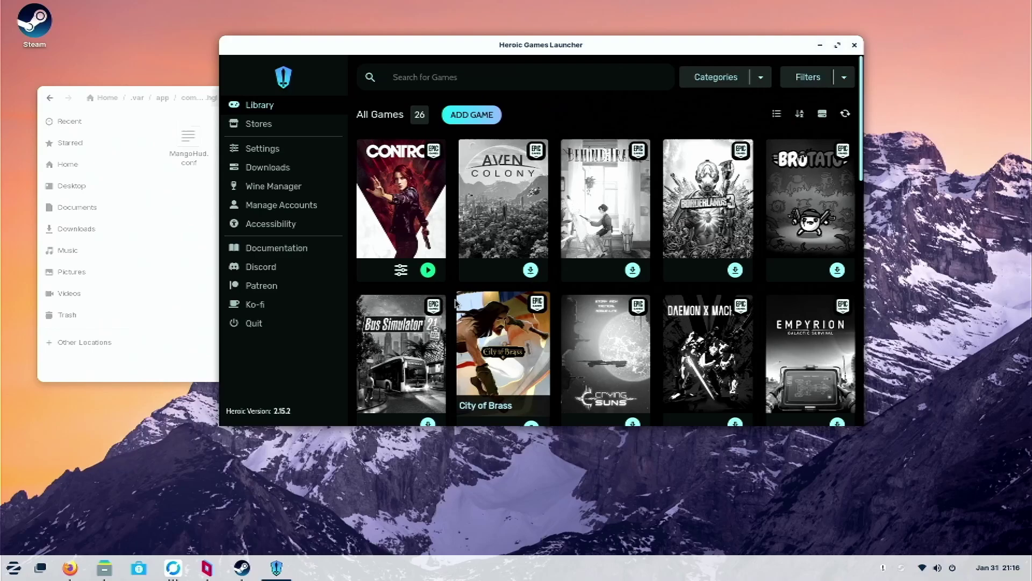
- Change line 97 of Heroic's MangoHud.conf from position=top-left to position=top-right and save
{"action": "left_click", "coordinate": [155, 327]}
{"action": "double_click", "coordinate": [188, 141]}
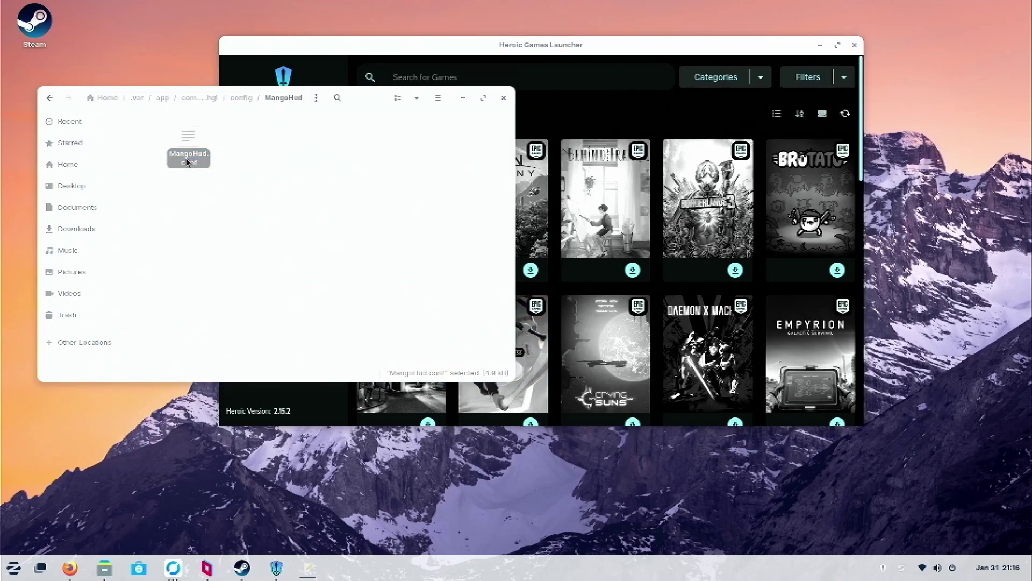
{"action": "scroll", "coordinate": [192, 197], "scroll_direction": "down", "scroll_amount": 20}
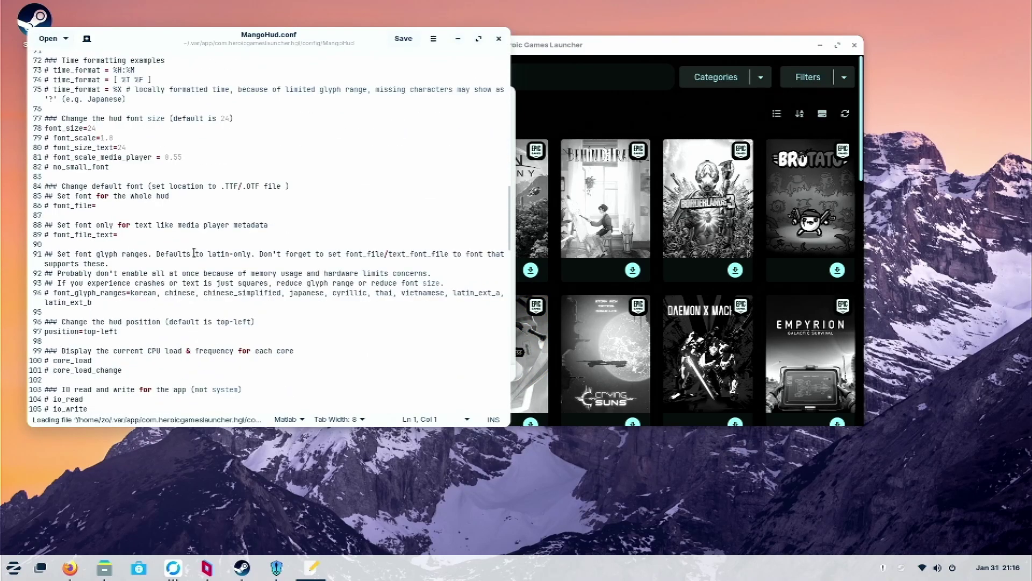
{"action": "scroll", "coordinate": [194, 252], "scroll_direction": "down", "scroll_amount": 8}
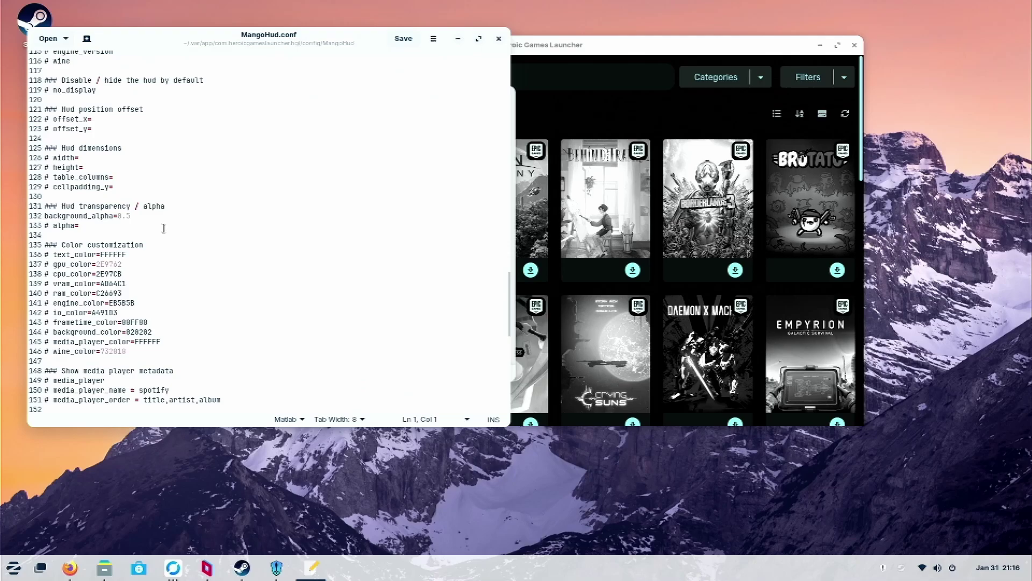
{"action": "scroll", "coordinate": [172, 250], "scroll_direction": "down", "scroll_amount": 7}
{"action": "scroll", "coordinate": [216, 280], "scroll_direction": "up", "scroll_amount": 15}
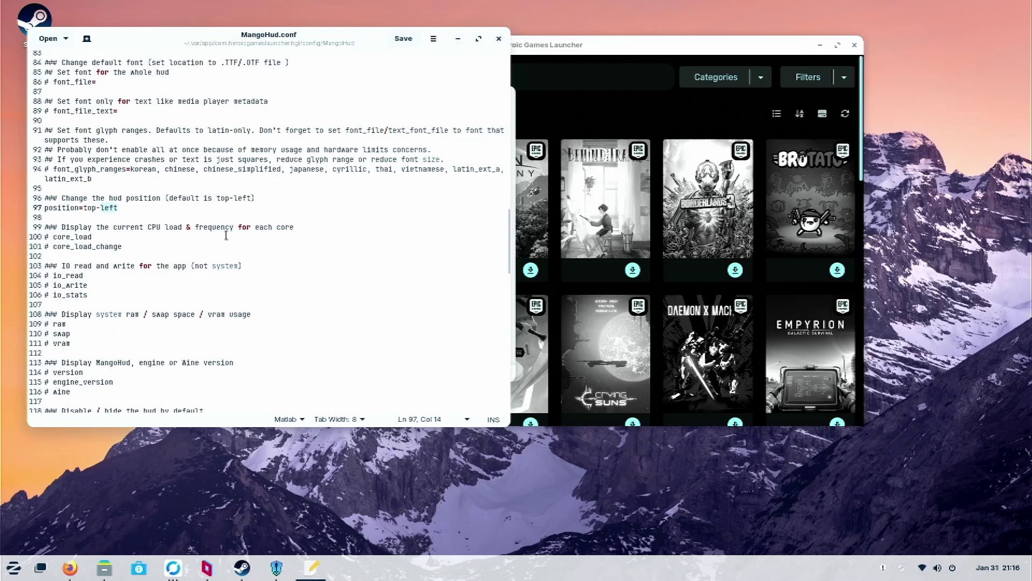
{"action": "type", "text": "righ"}
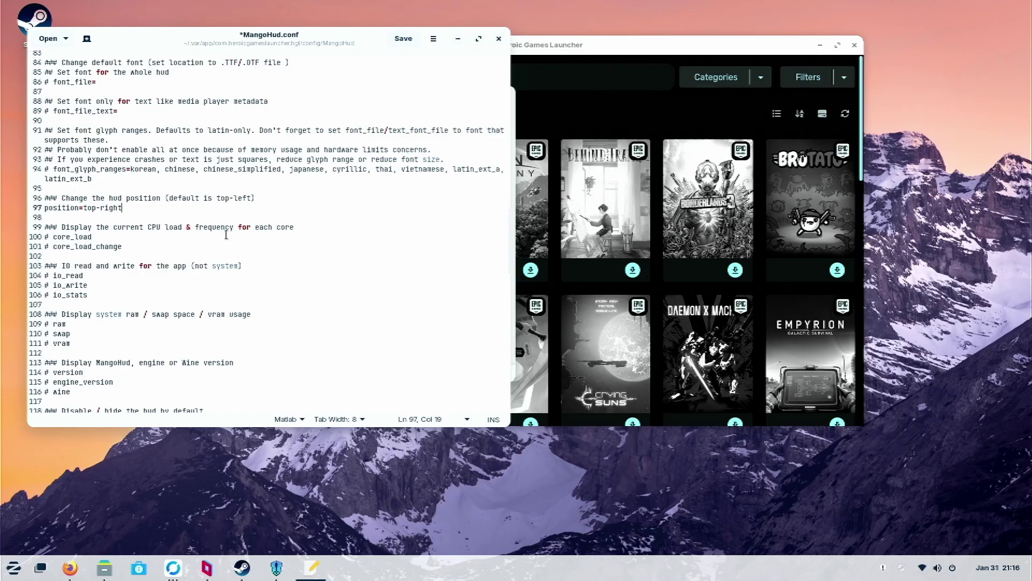
{"action": "key", "text": "ctrl+s"}
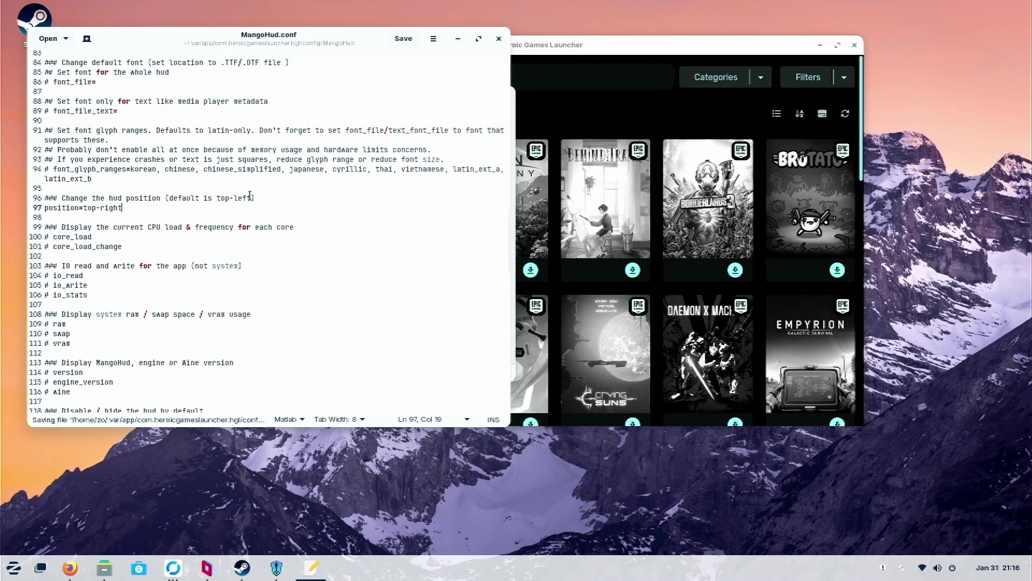
{"action": "left_click", "coordinate": [500, 36]}
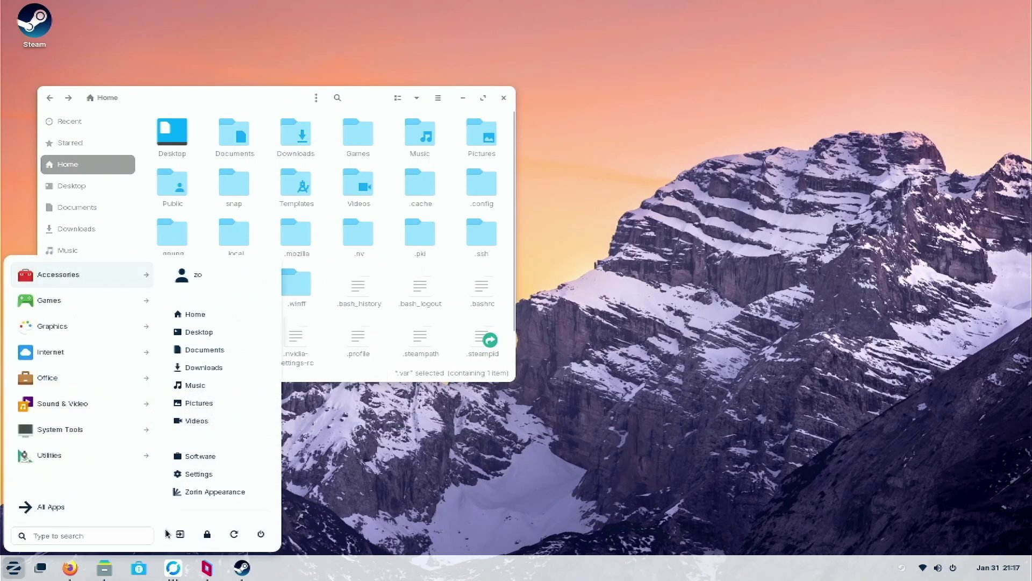
- Paste the MangoHud folder into ~/.var/app/net.lutris.Lutris/config and confirm MangoHud.conf is inside
{"action": "type", "text": "lu"}
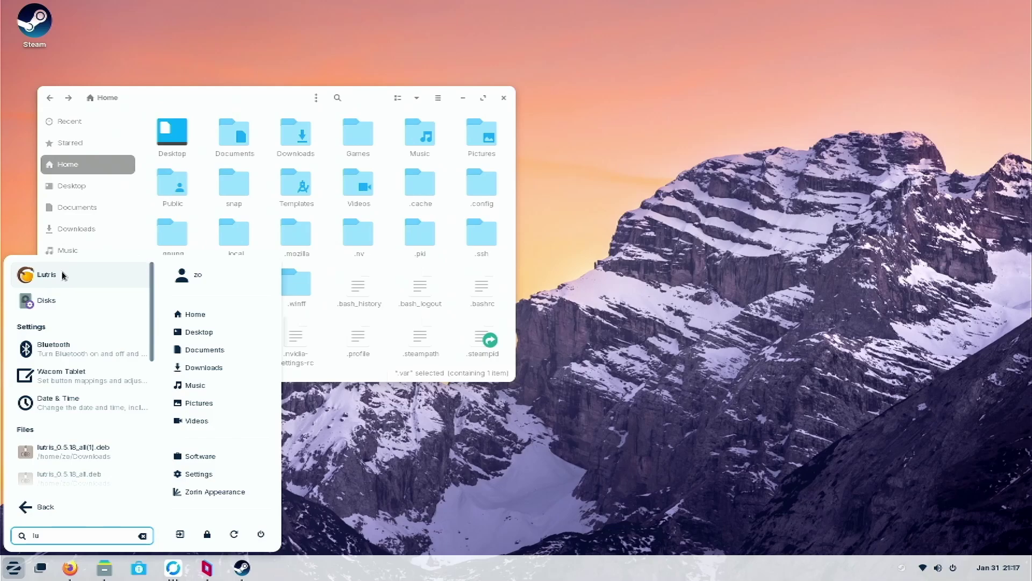
{"action": "left_click", "coordinate": [62, 275]}
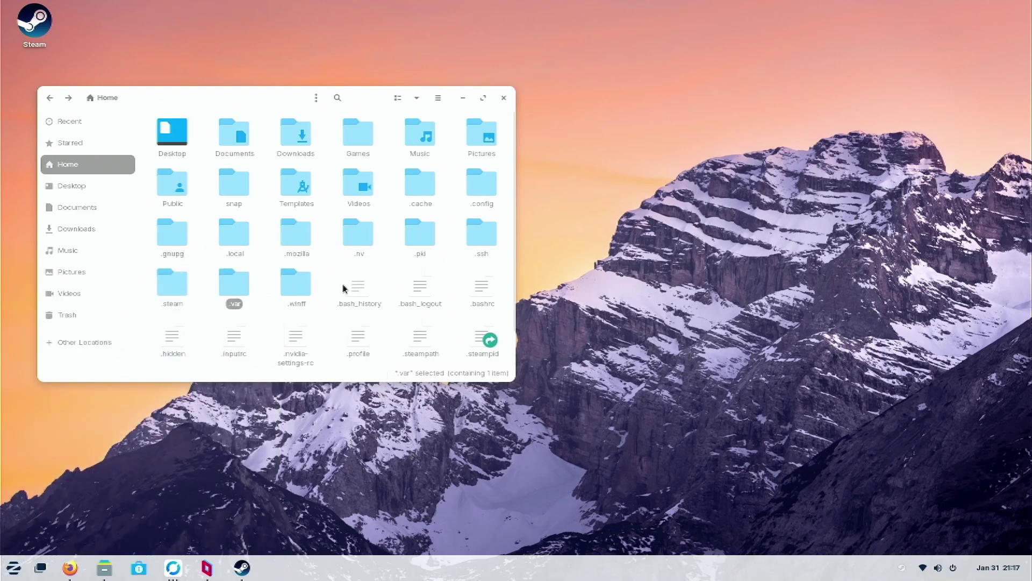
{"action": "double_click", "coordinate": [238, 292]}
{"action": "double_click", "coordinate": [195, 132]}
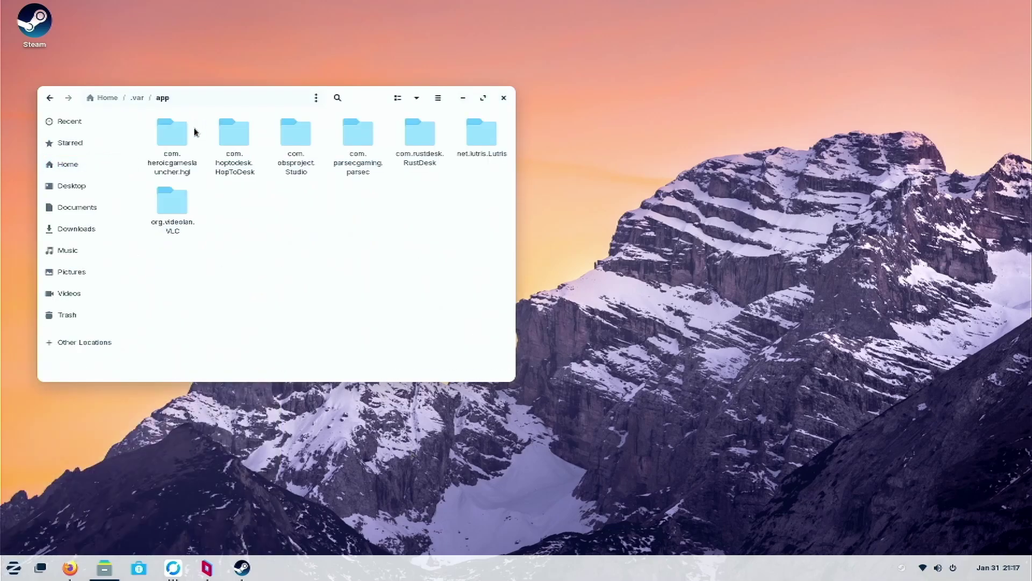
{"action": "double_click", "coordinate": [478, 141]}
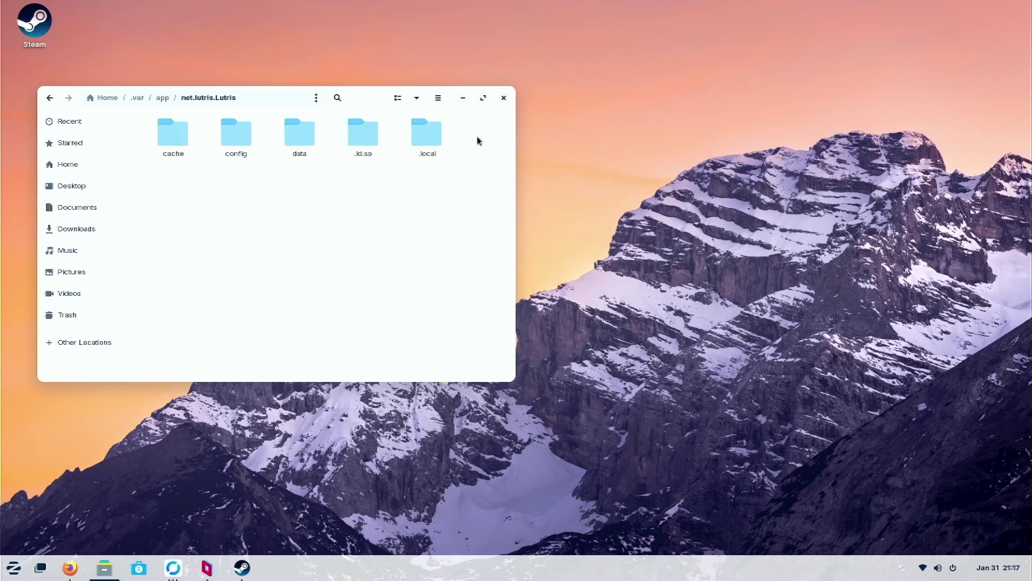
{"action": "double_click", "coordinate": [237, 136]}
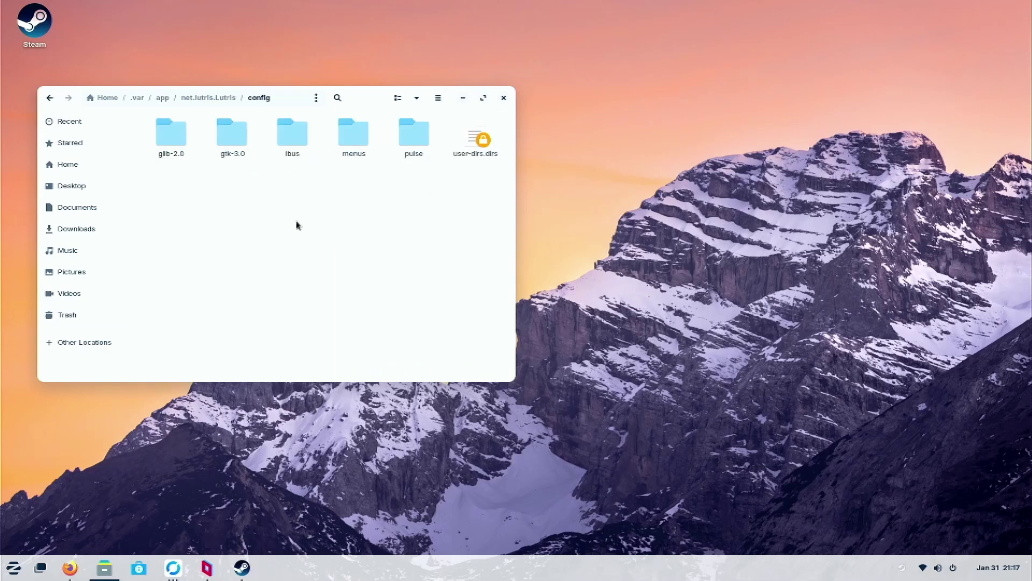
{"action": "right_click", "coordinate": [314, 246]}
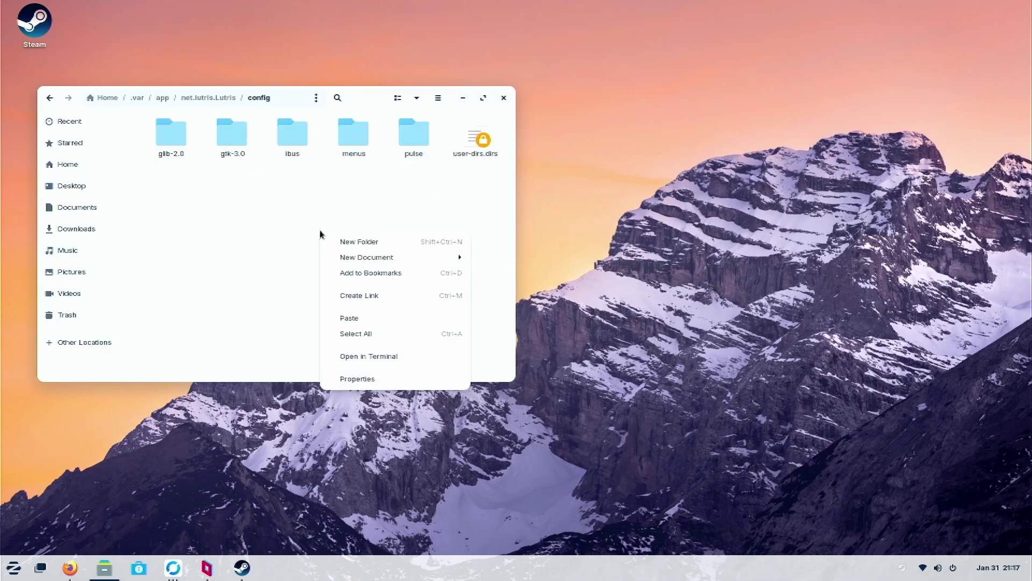
{"action": "left_click", "coordinate": [364, 318]}
{"action": "double_click", "coordinate": [360, 128]}
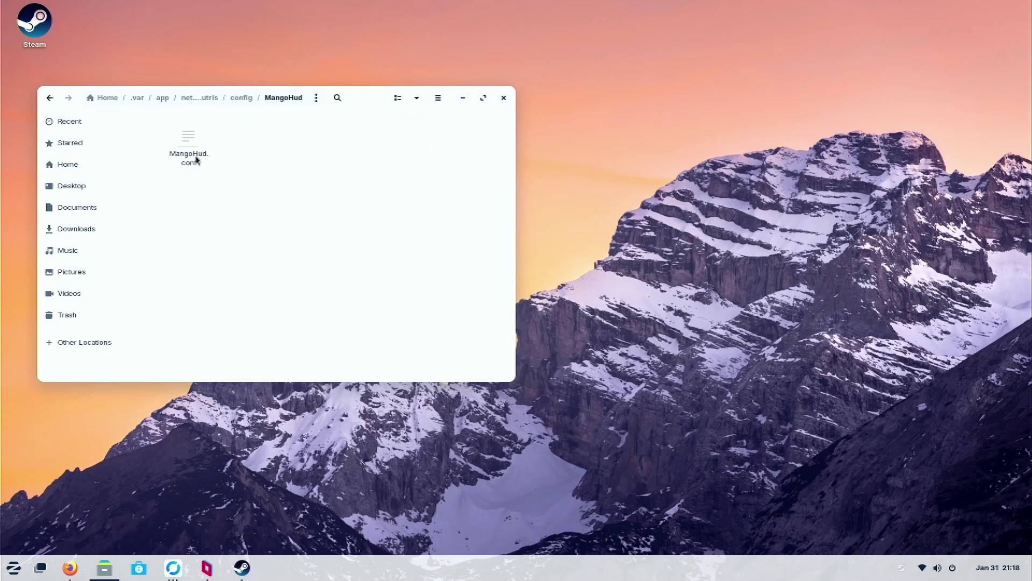
{"action": "left_click", "coordinate": [50, 98]}
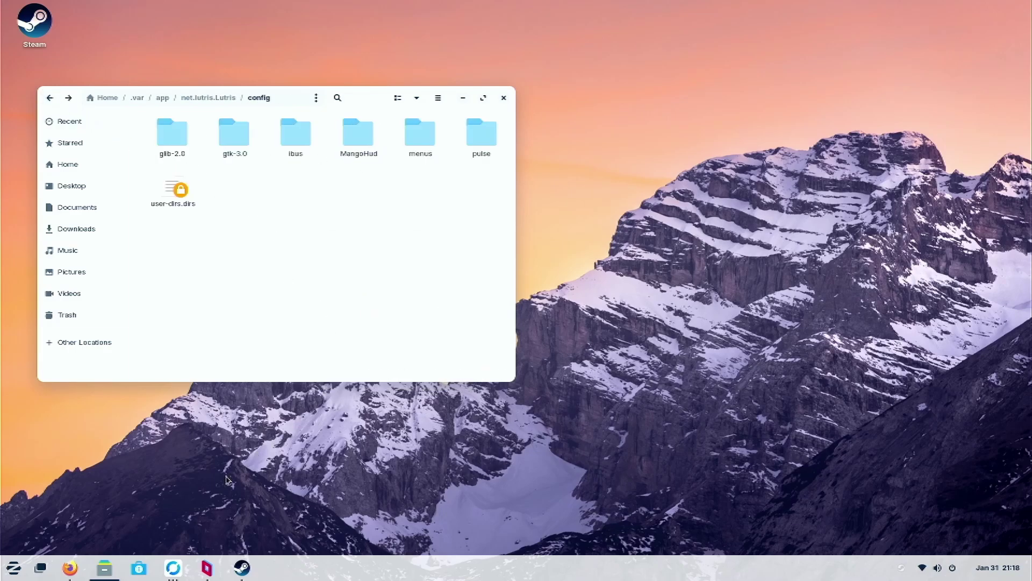
- Launch Lutris by searching 'lu' in the app launcher
{"action": "key", "text": "super"}
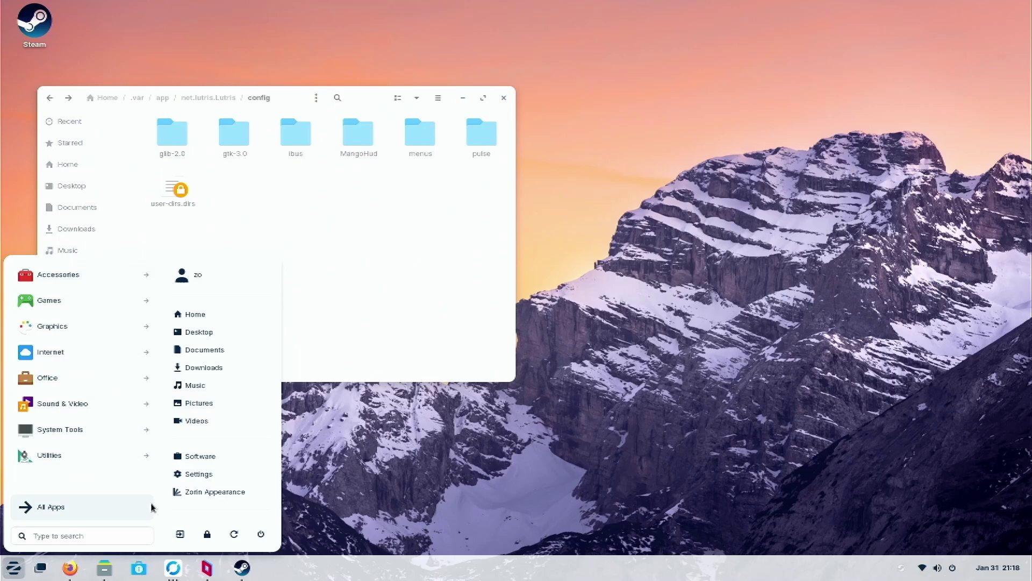
{"action": "type", "text": "lu"}
{"action": "left_click", "coordinate": [46, 274]}
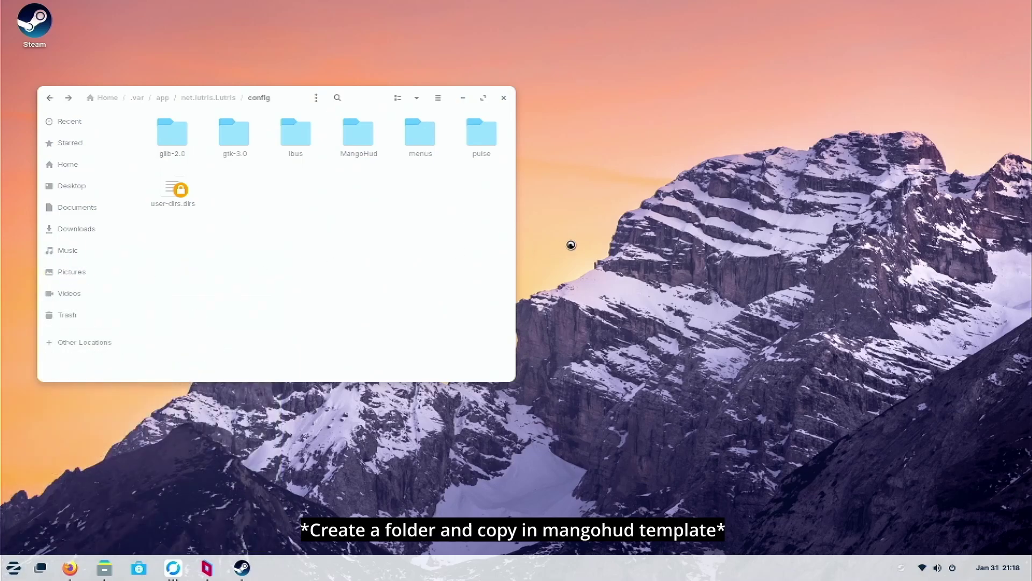
- Select the Control tile in the Lutris library and play it
{"action": "left_click", "coordinate": [494, 125]}
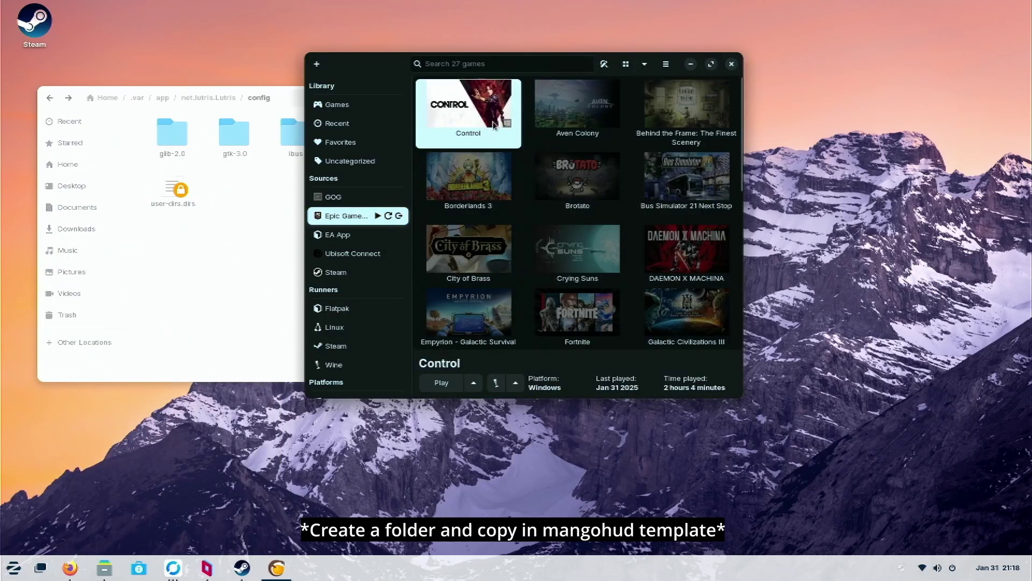
{"action": "left_click", "coordinate": [432, 386]}
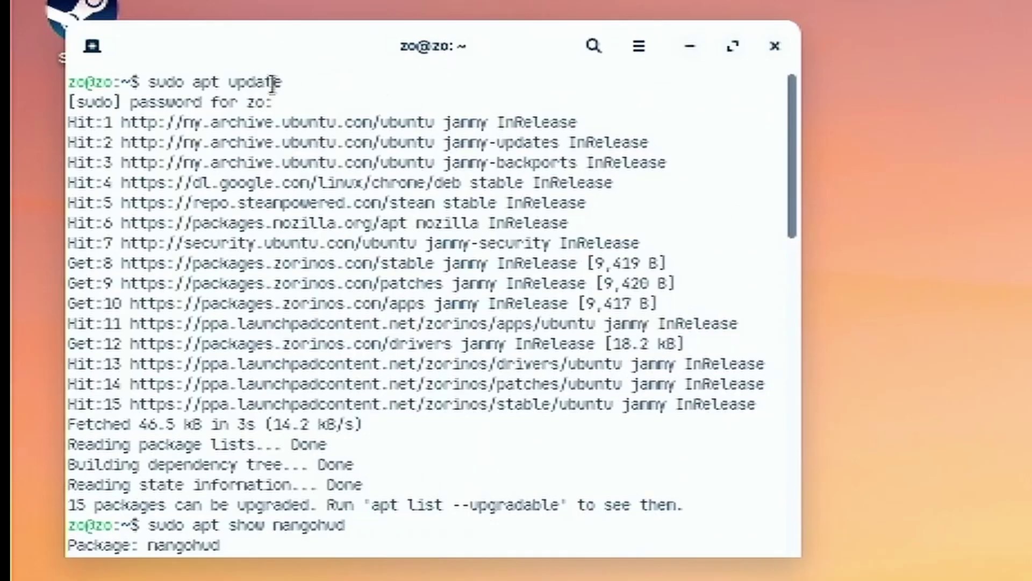
{"action": "left_click_drag", "start_coordinate": [290, 77], "coordinate": [148, 82]}
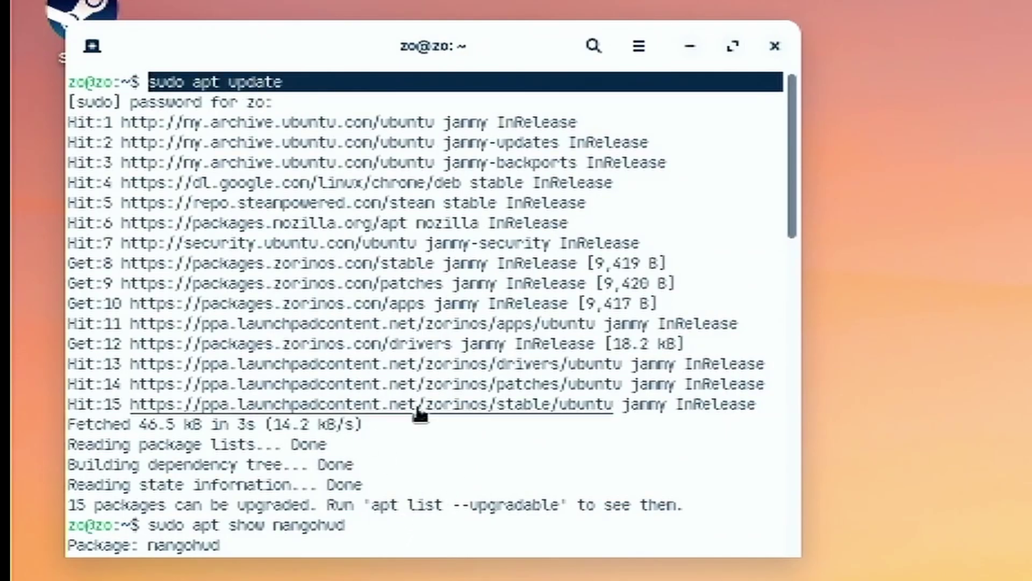
{"action": "left_click", "coordinate": [362, 524]}
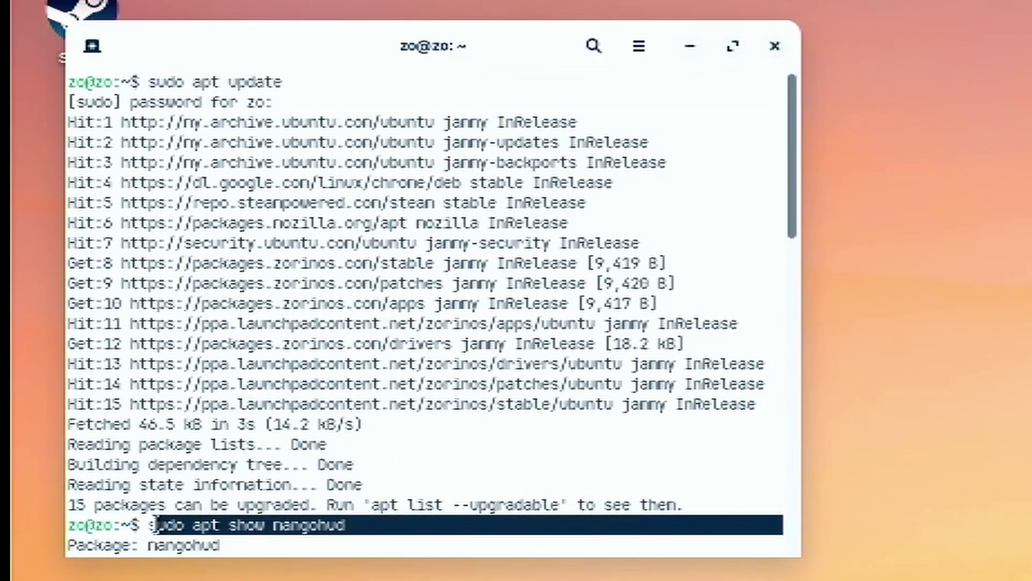
{"action": "left_click_drag", "start_coordinate": [155, 524], "coordinate": [149, 524]}
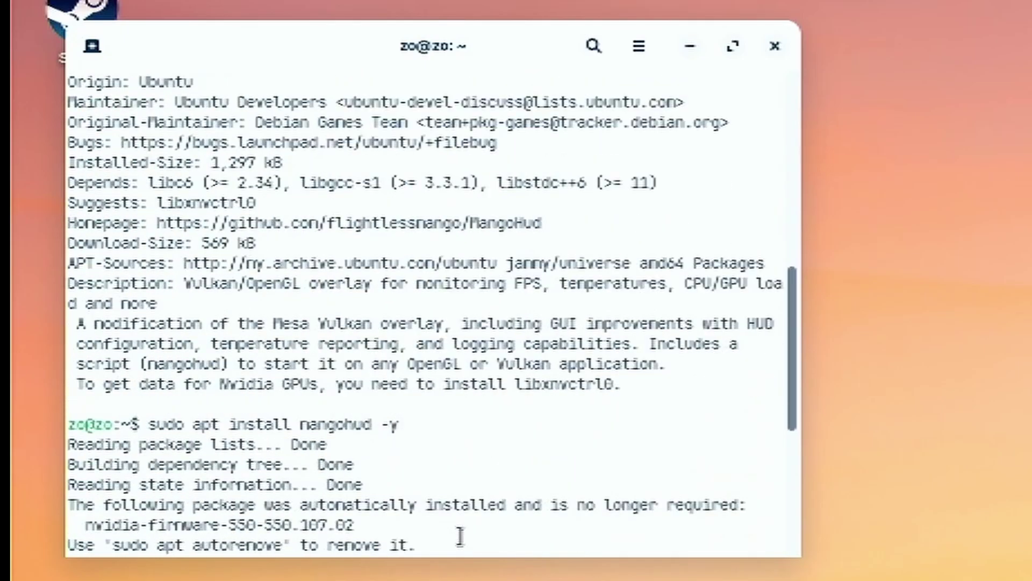
{"action": "triple_click", "coordinate": [410, 428]}
{"action": "left_click_drag", "start_coordinate": [411, 429], "coordinate": [151, 425]}
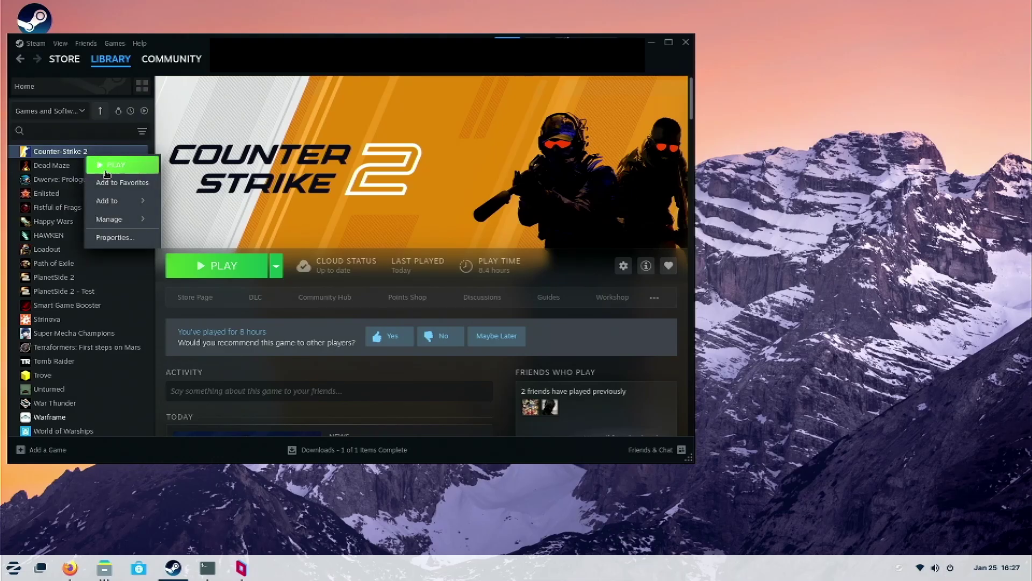
- Check the Launch Options in Counter-Strike 2's and Warframe's Properties, then close both windows
{"action": "left_click", "coordinate": [115, 236]}
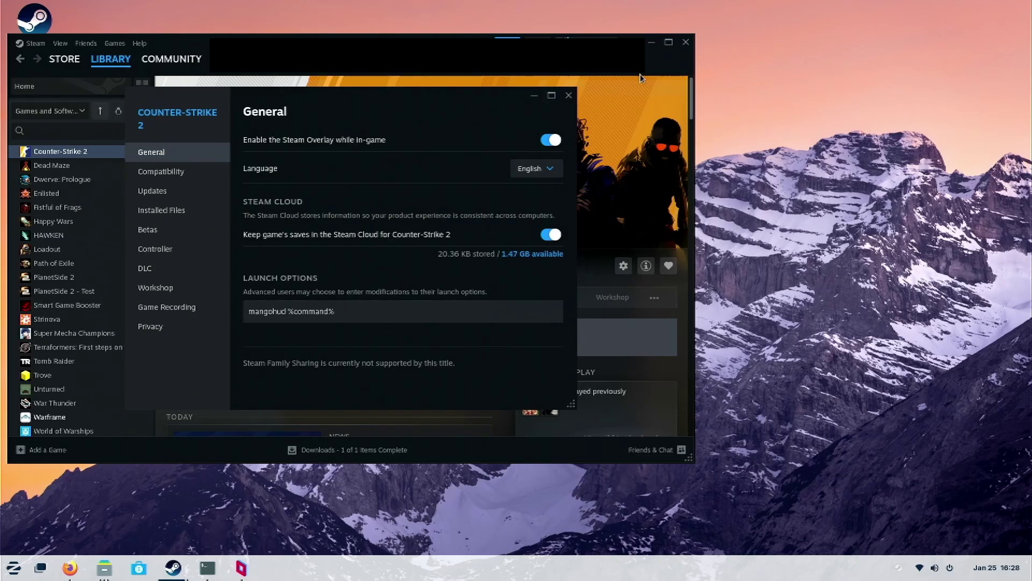
{"action": "left_click", "coordinate": [568, 95]}
{"action": "right_click", "coordinate": [85, 418]}
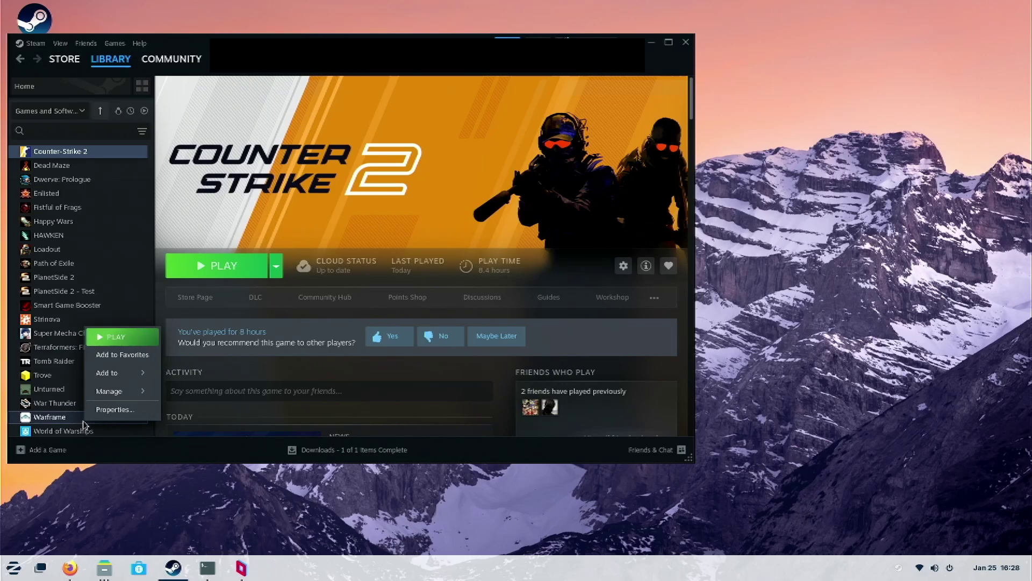
{"action": "left_click", "coordinate": [108, 410]}
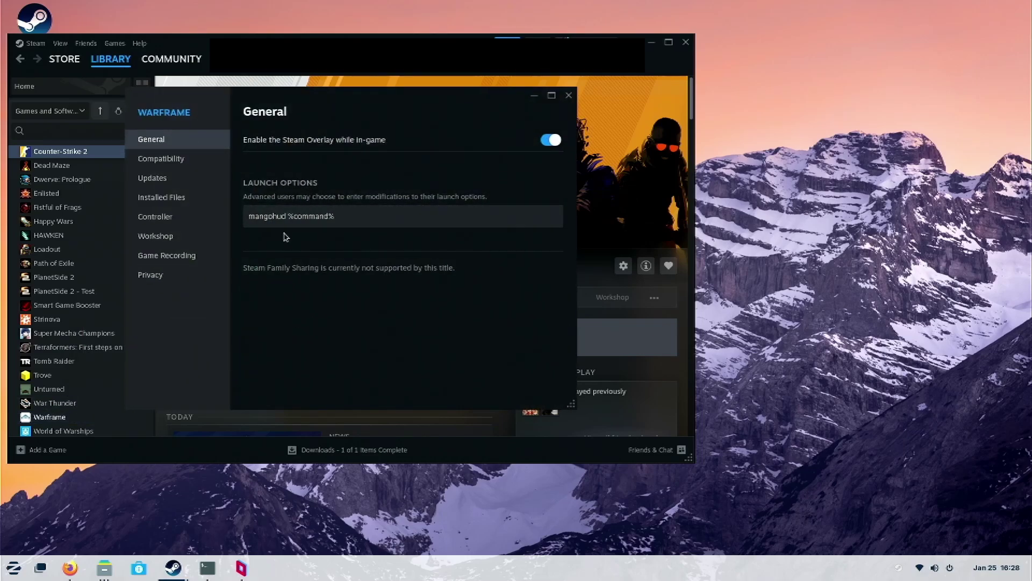
{"action": "left_click", "coordinate": [569, 97]}
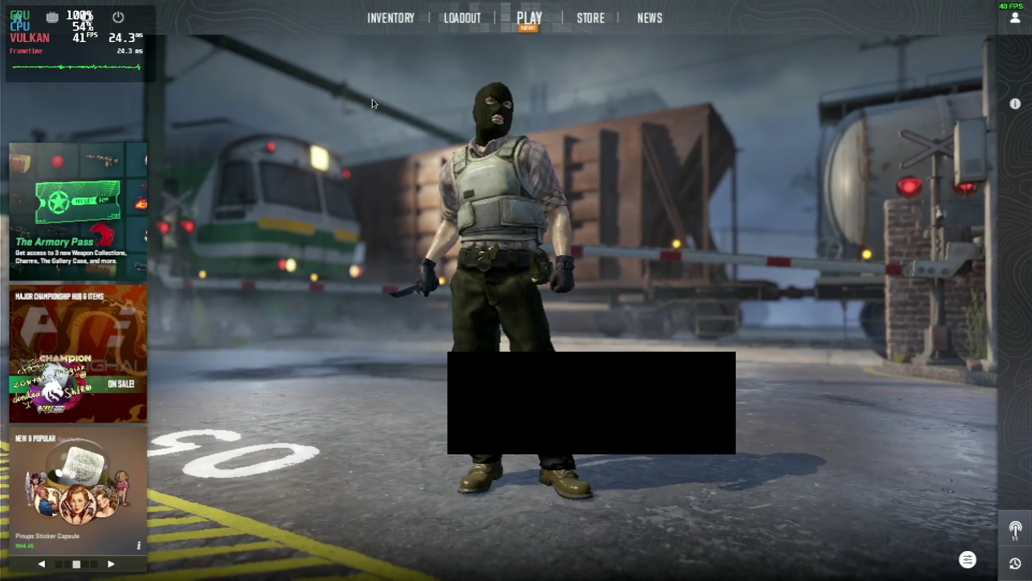
- Quit Counter-Strike 2, then install goverlay with sudo apt install goverlay, entering the sudo password and confirming
{"action": "left_click", "coordinate": [118, 17]}
{"action": "left_click", "coordinate": [572, 325]}
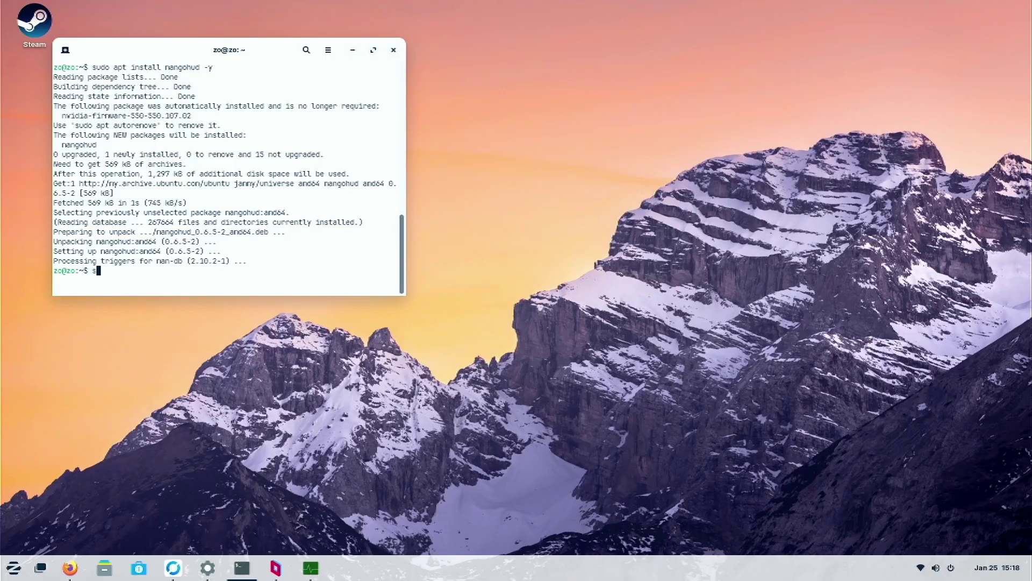
{"action": "type", "text": "udo apt install goverlay"}
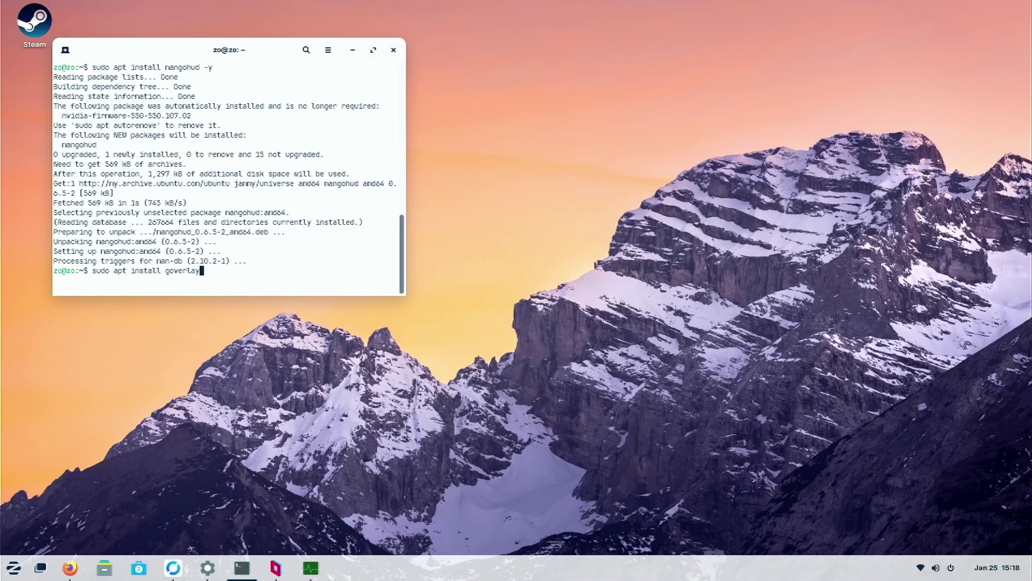
{"action": "key", "text": "Return"}
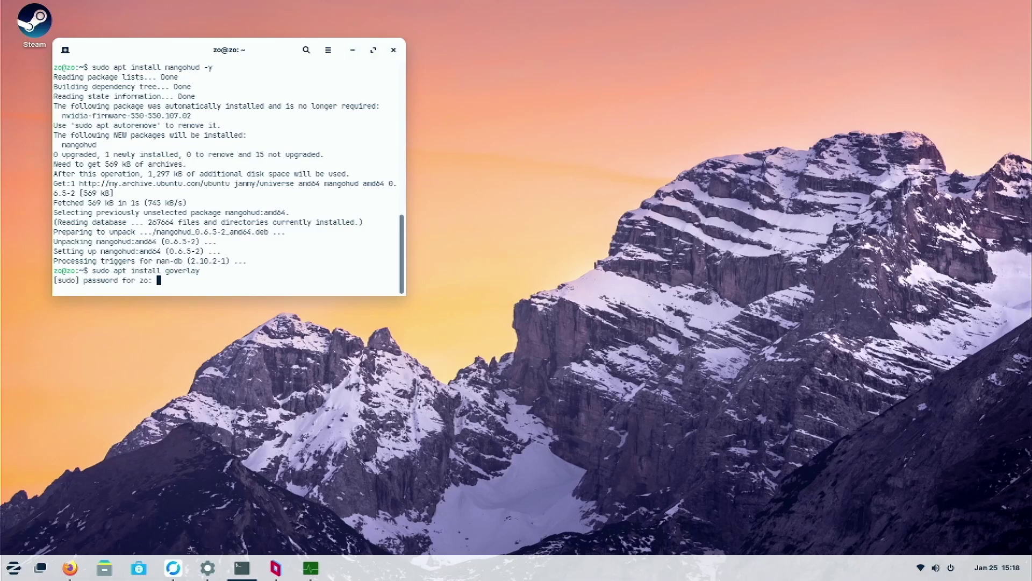
{"action": "type", "text": "************"}
{"action": "key", "text": "Return"}
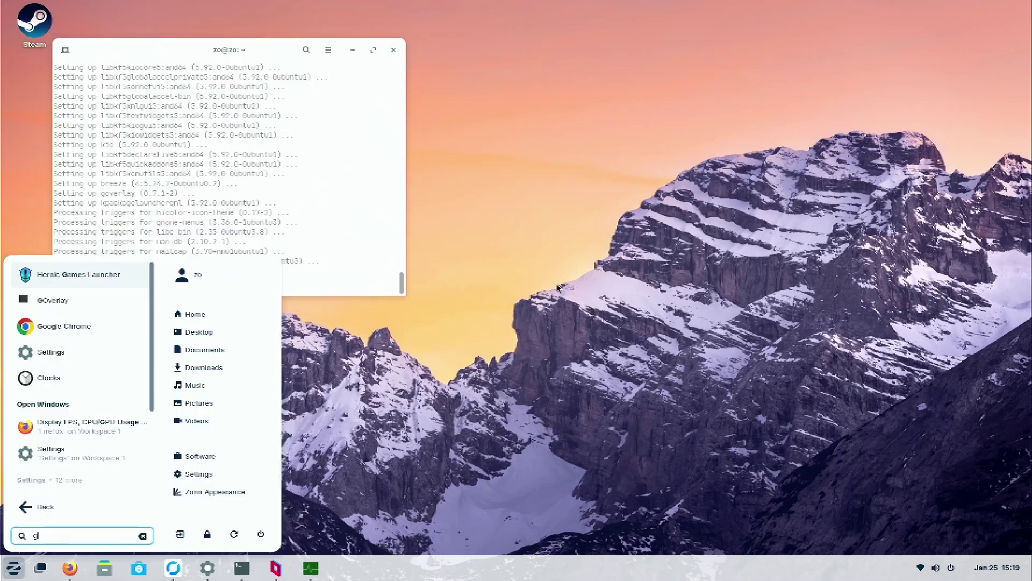
{"action": "type", "text": "o"}
{"action": "key", "text": "Return"}
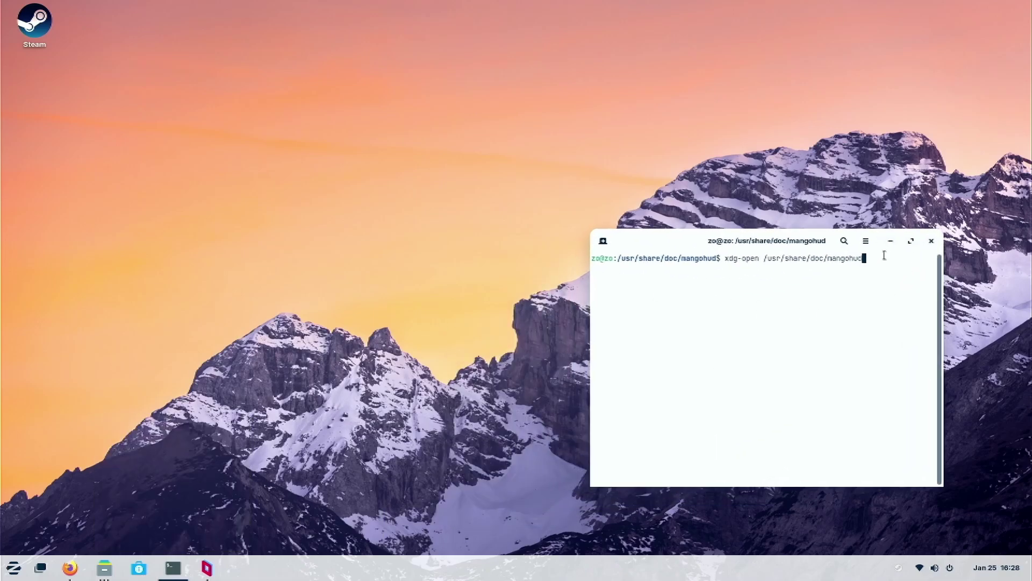
- Open /usr/share/doc/mangohud in Files with xdg-open
{"action": "left_click_drag", "start_coordinate": [885, 257], "coordinate": [591, 259]}
{"action": "left_click", "coordinate": [734, 256]}
{"action": "left_click_drag", "start_coordinate": [733, 256], "coordinate": [860, 260]}
{"action": "left_click_drag", "start_coordinate": [899, 309], "coordinate": [882, 265]}
{"action": "key", "text": "Return"}
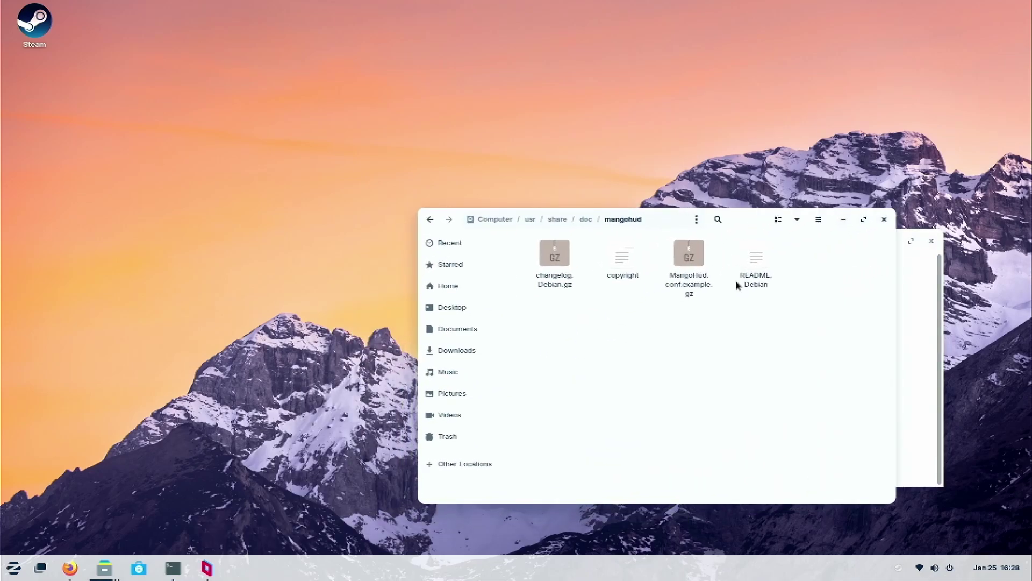
- Open MangoHud.conf.example.gz in Archive Manager, then return Files to the Home folder
{"action": "double_click", "coordinate": [694, 266]}
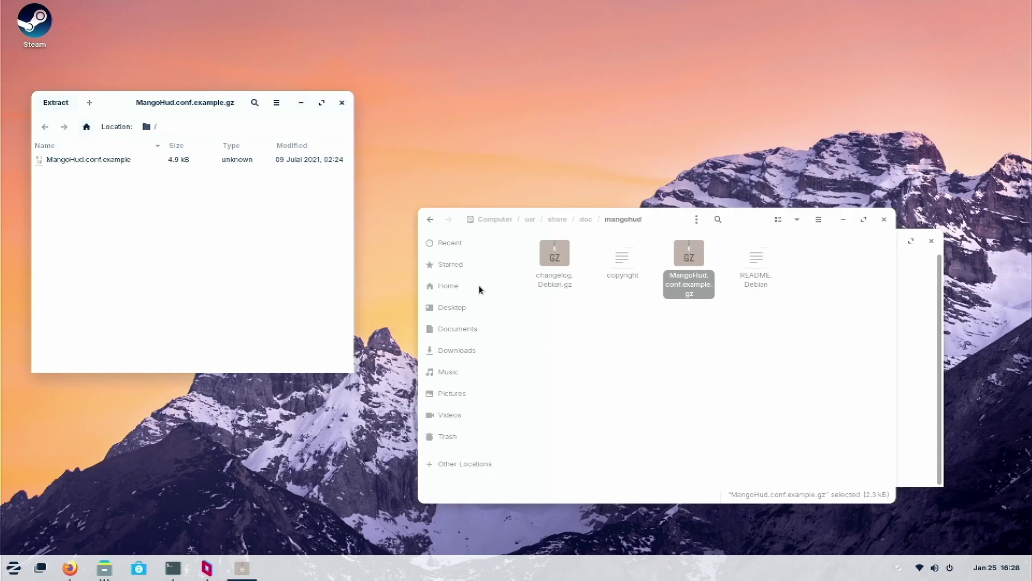
{"action": "left_click", "coordinate": [624, 357]}
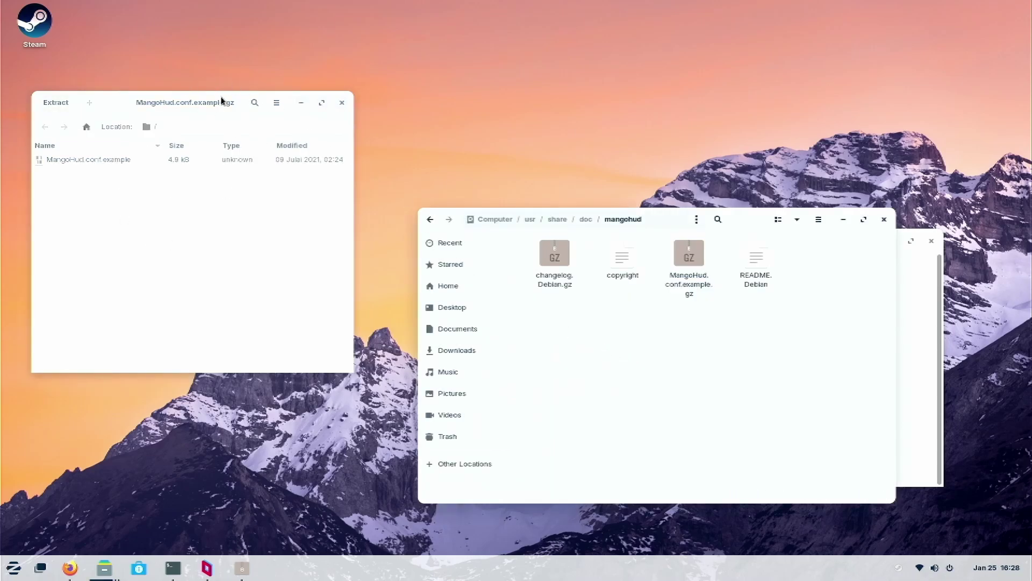
{"action": "left_click", "coordinate": [460, 291]}
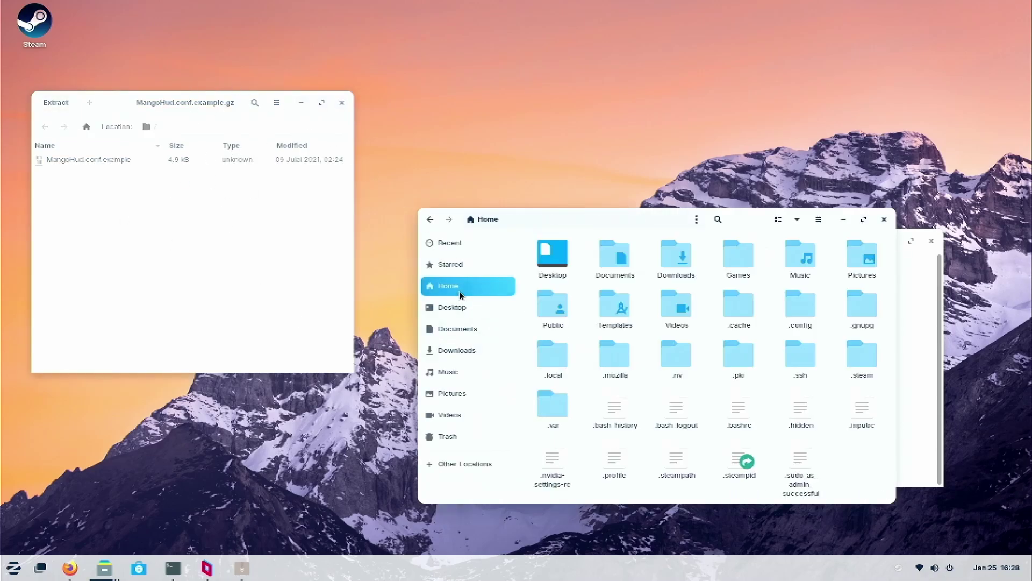
- Create a new folder named MangoHud inside .config
{"action": "double_click", "coordinate": [795, 299]}
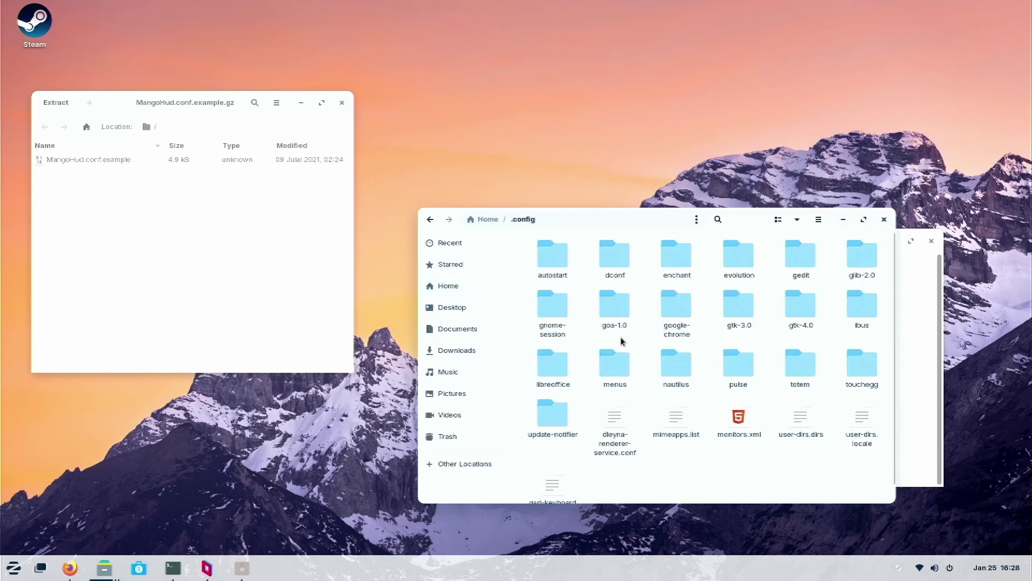
{"action": "right_click", "coordinate": [720, 479]}
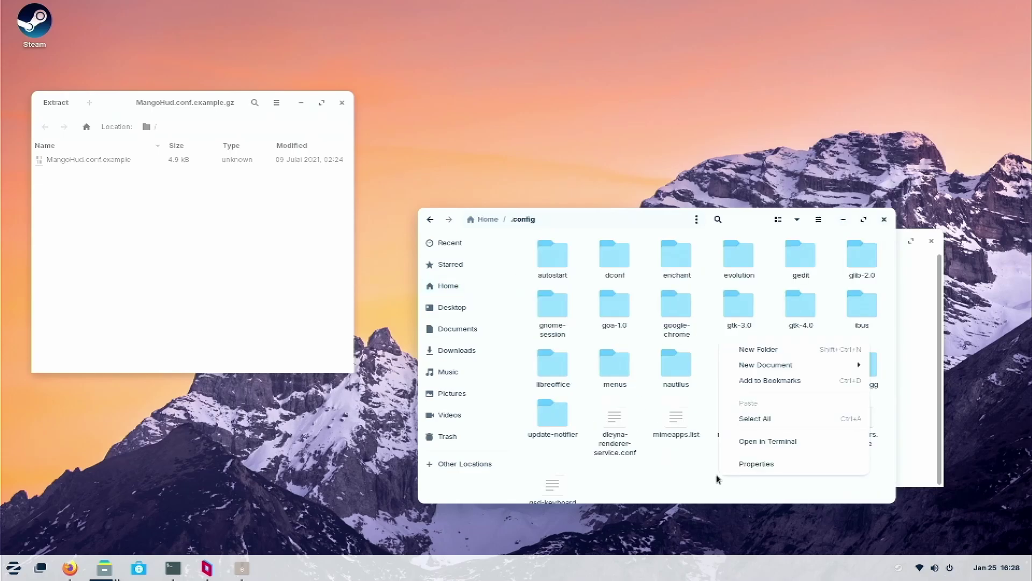
{"action": "left_click", "coordinate": [769, 354]}
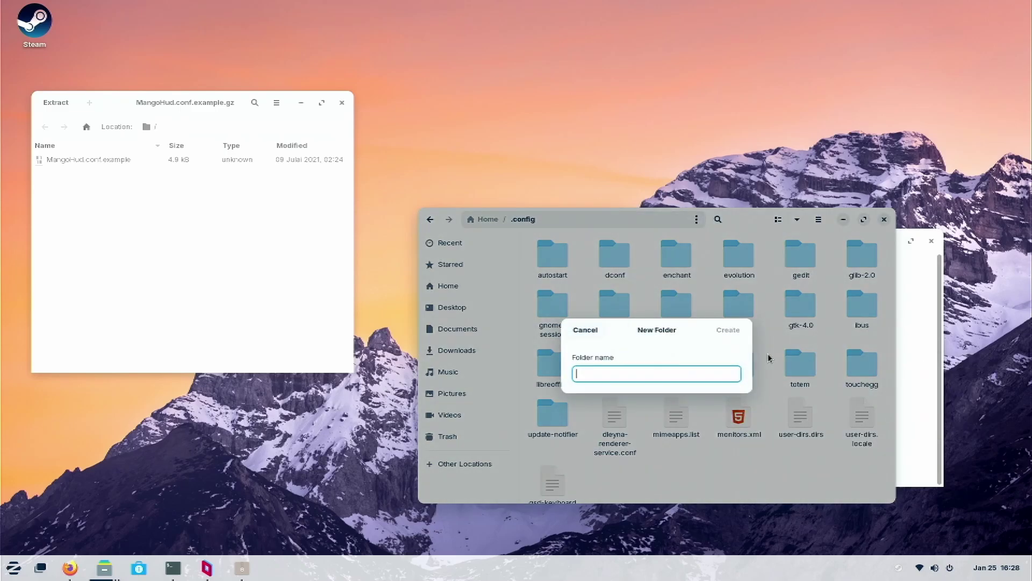
{"action": "type", "text": "MangoHud"}
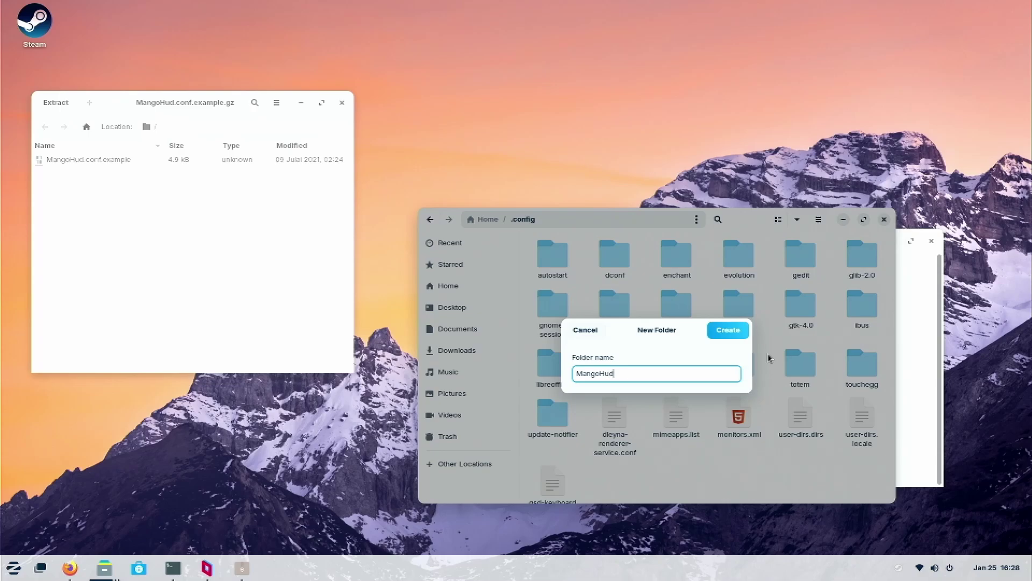
{"action": "key", "text": "Return"}
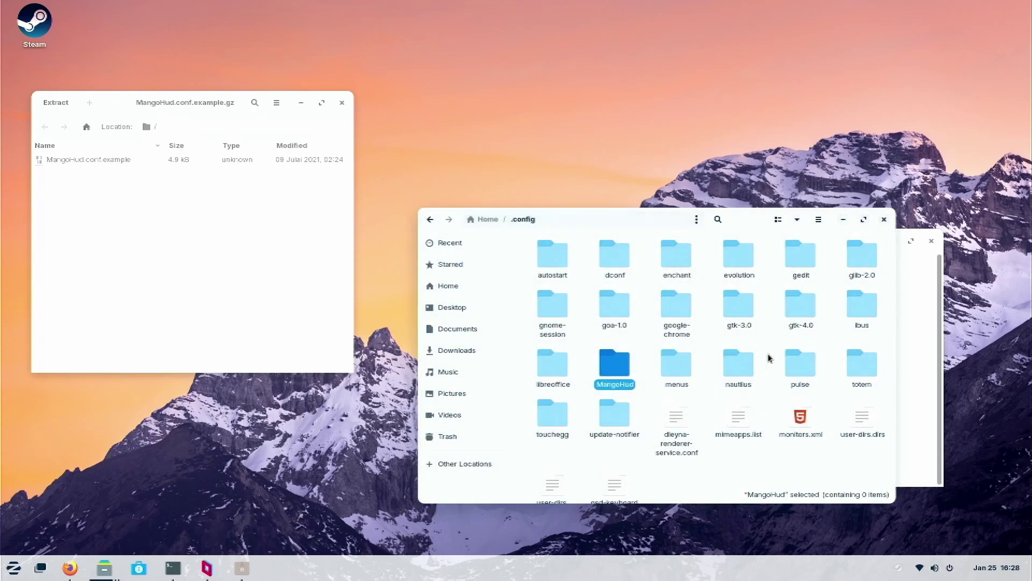
- Copy MangoHud.conf.example from the archive into the MangoHud folder
{"action": "left_click", "coordinate": [193, 160]}
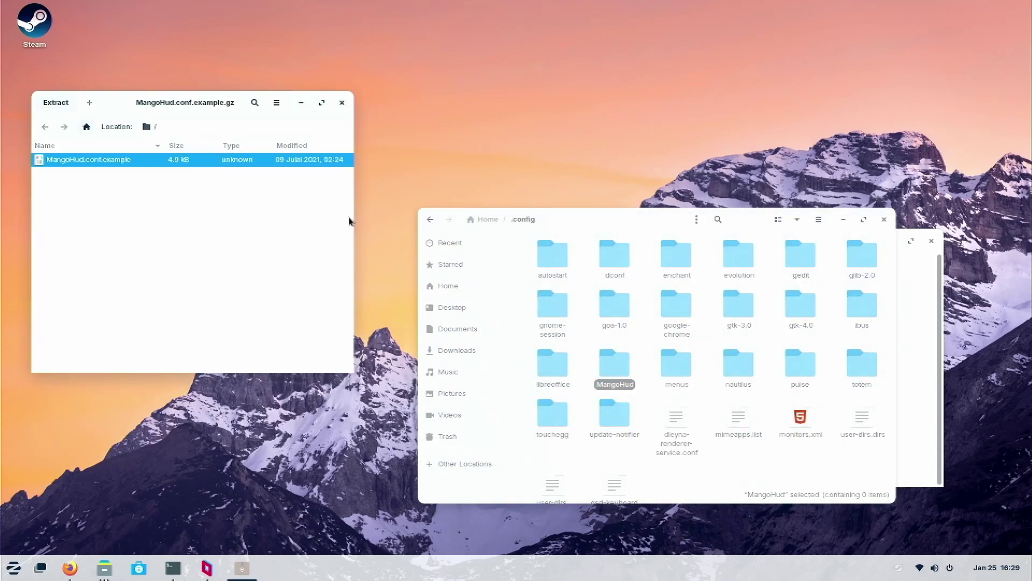
{"action": "double_click", "coordinate": [619, 370]}
{"action": "left_click_drag", "start_coordinate": [194, 161], "coordinate": [663, 312]}
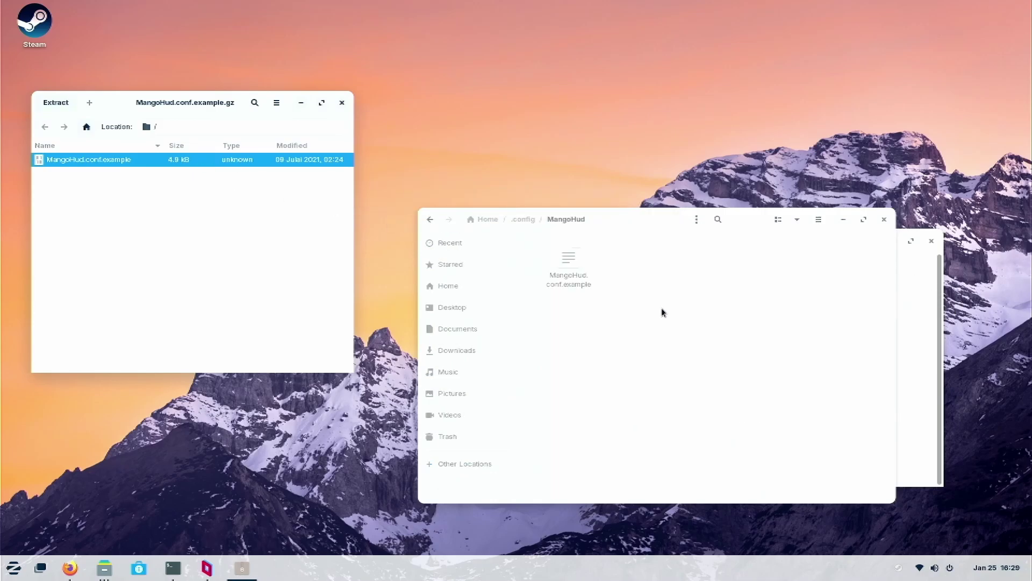
- Uncomment the cpu_temp and gpu_temp lines in MangoHud.conf.example and save it
{"action": "left_click", "coordinate": [342, 103]}
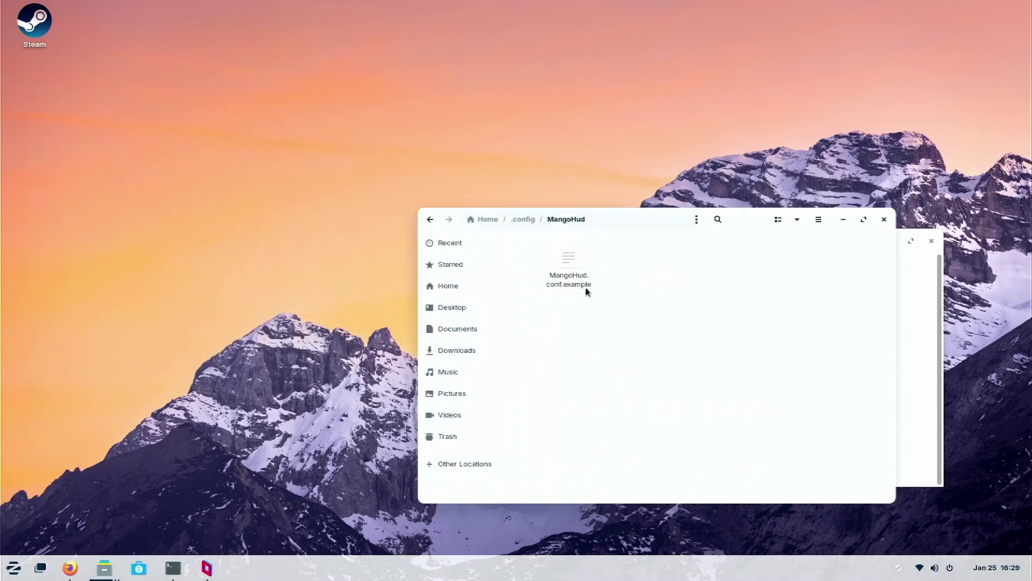
{"action": "left_click", "coordinate": [574, 266]}
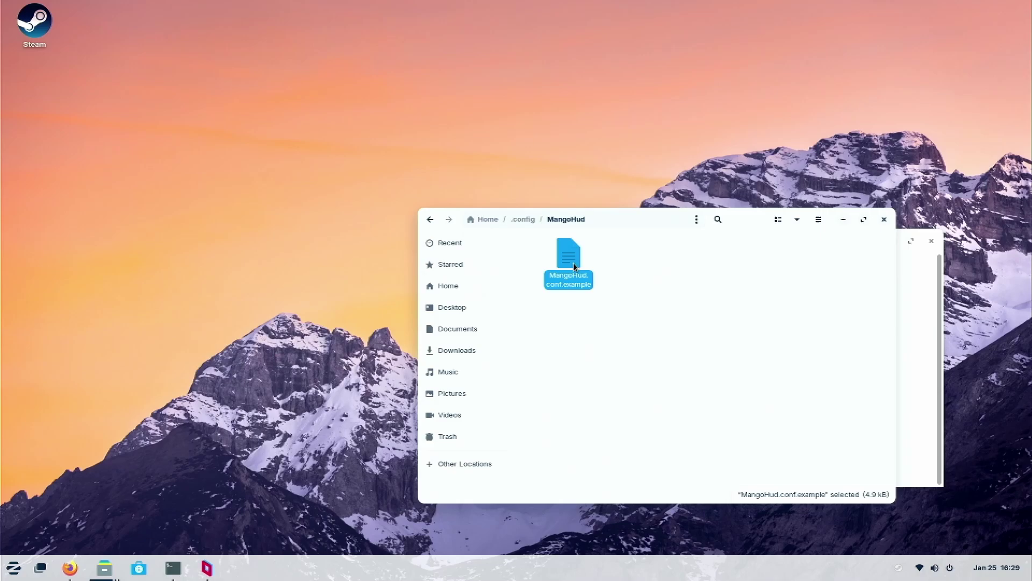
{"action": "double_click", "coordinate": [574, 267]}
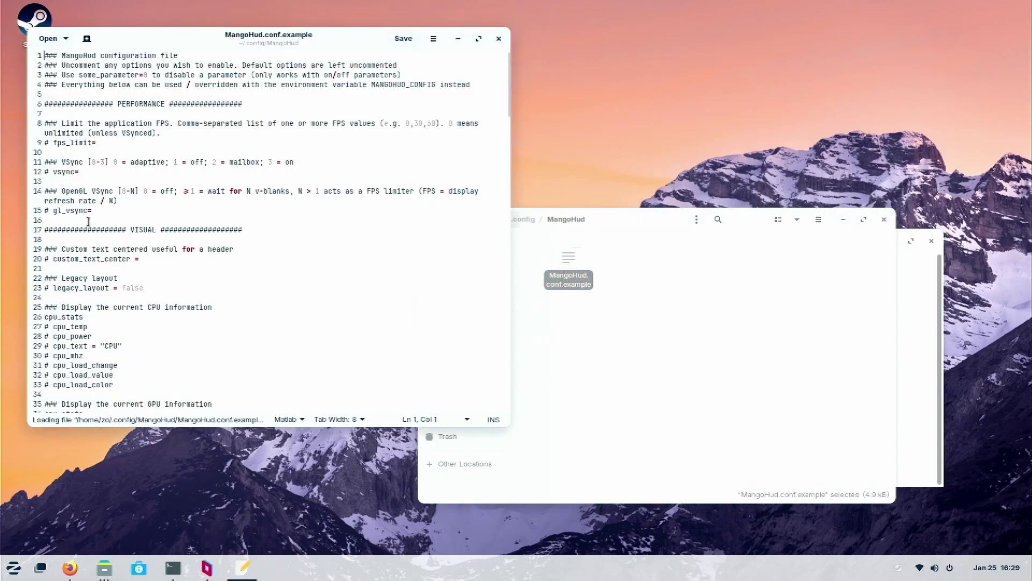
{"action": "scroll", "coordinate": [95, 252], "scroll_direction": "down", "scroll_amount": 2}
{"action": "left_click", "coordinate": [47, 285]}
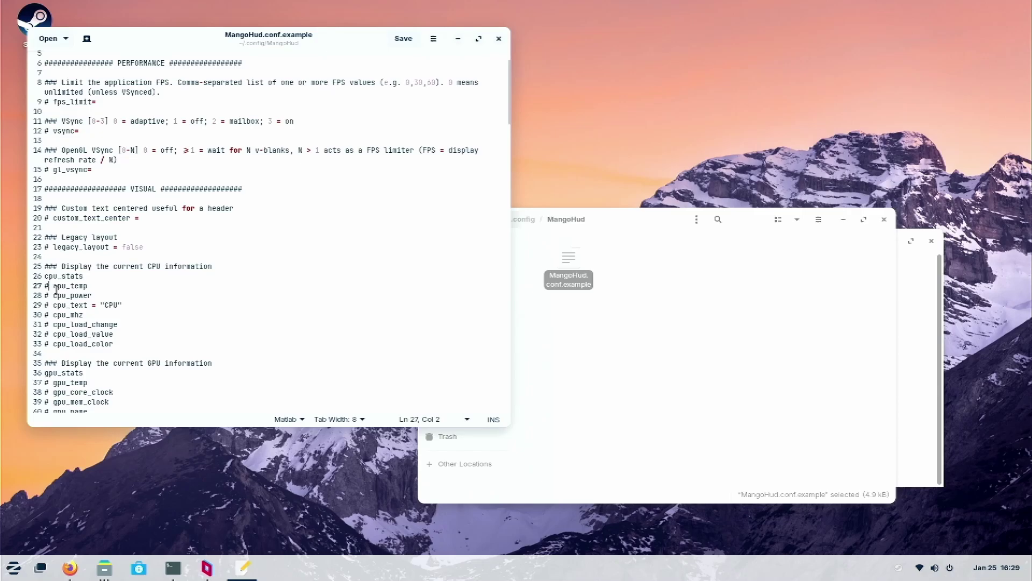
{"action": "key", "text": "BackSpace"}
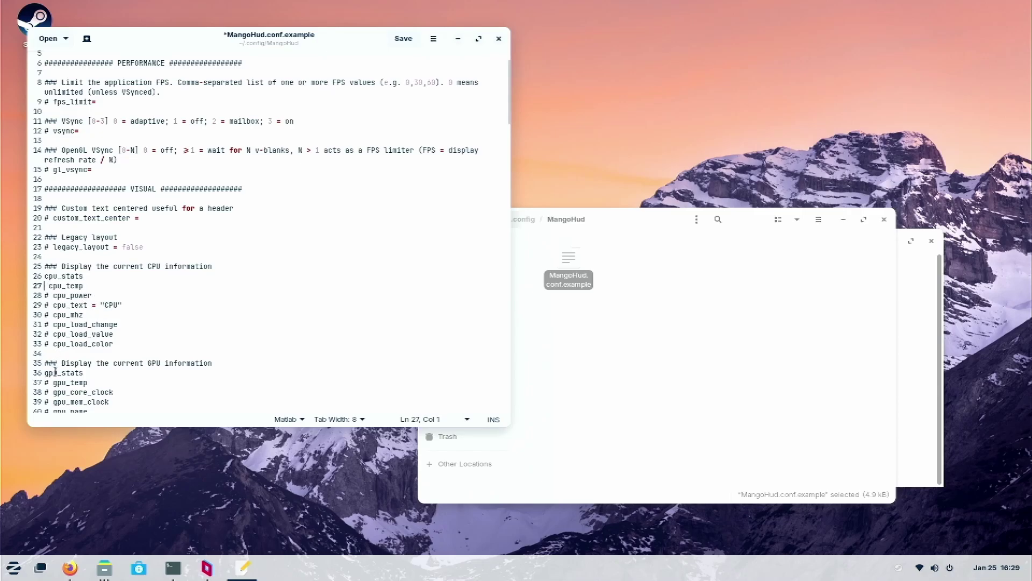
{"action": "scroll", "coordinate": [54, 371], "scroll_direction": "down", "scroll_amount": 3}
{"action": "left_click", "coordinate": [49, 300]}
{"action": "key", "text": "BackSpace"}
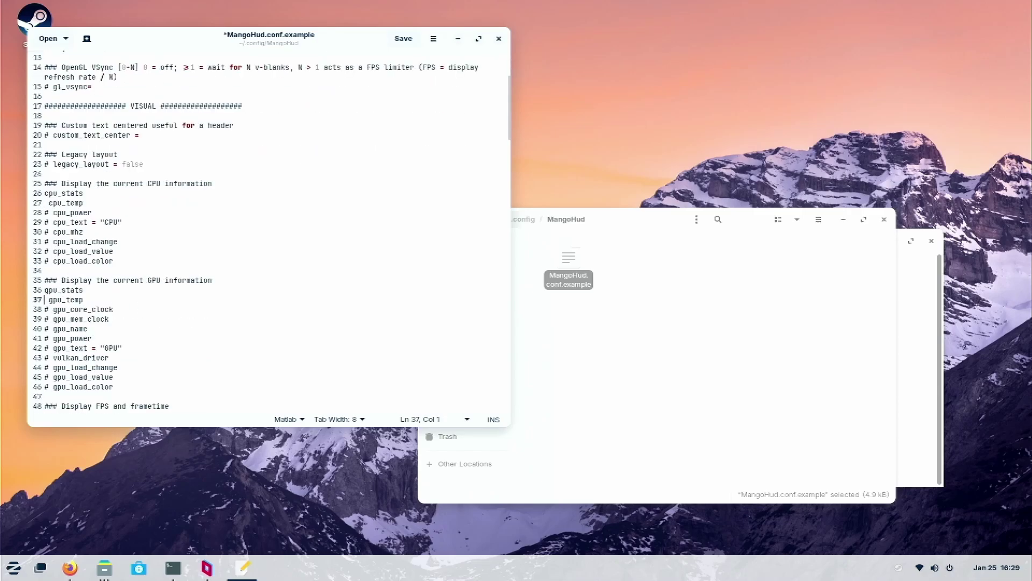
{"action": "left_click", "coordinate": [405, 40]}
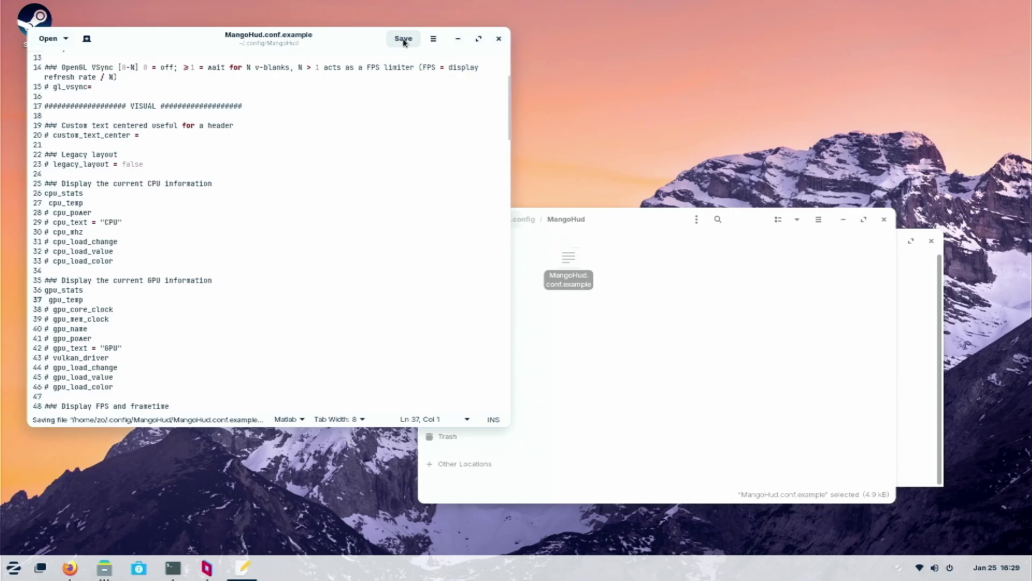
{"action": "left_click", "coordinate": [499, 38]}
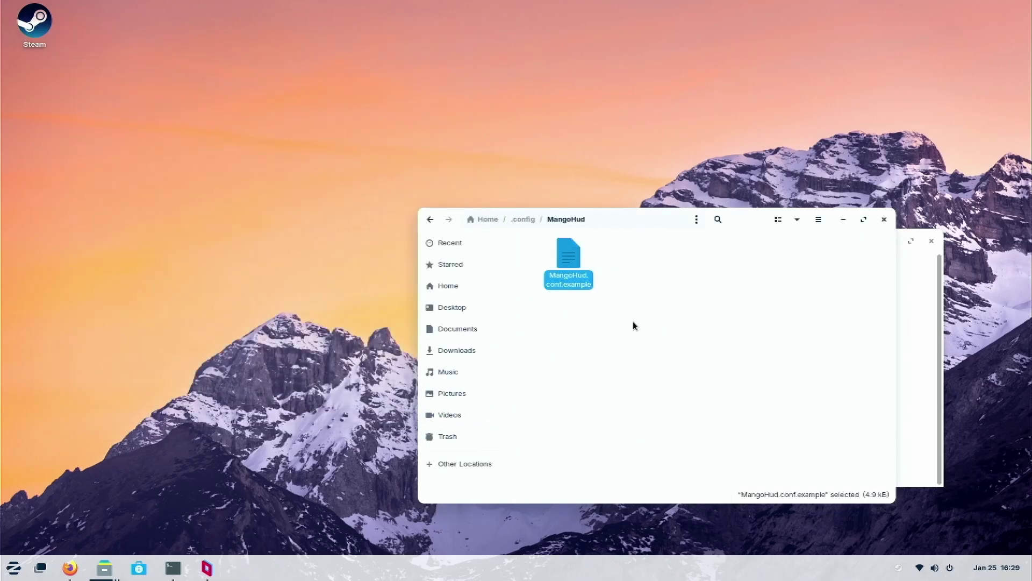
- Rename the file to MangoHud.conf by removing the .example ending
{"action": "right_click", "coordinate": [591, 285]}
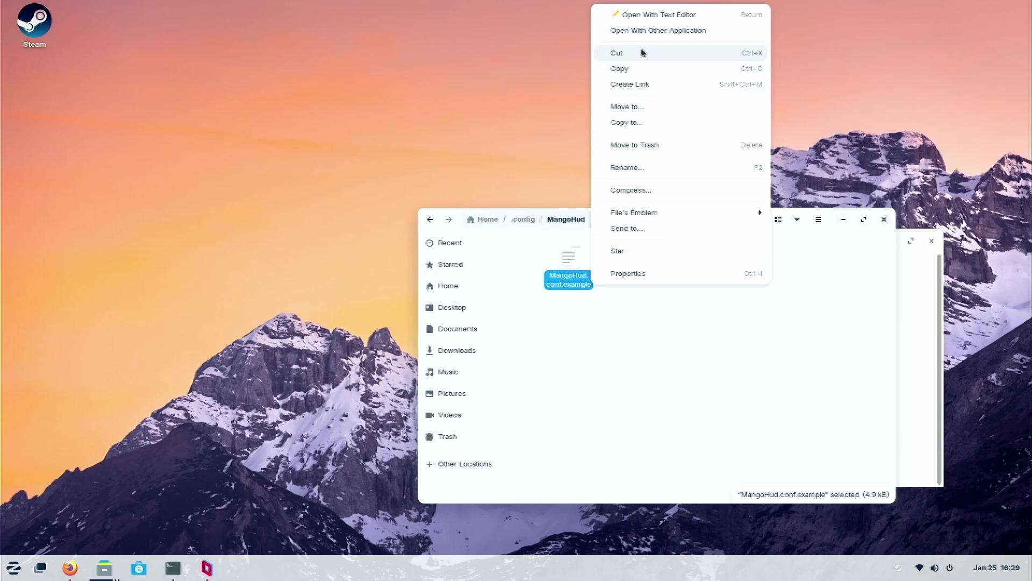
{"action": "left_click", "coordinate": [669, 167]}
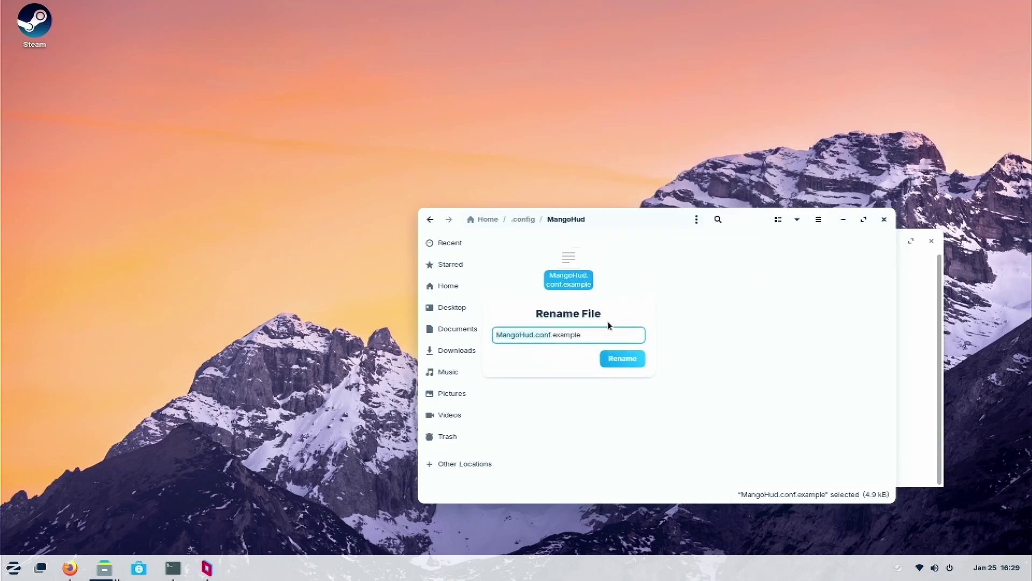
{"action": "left_click", "coordinate": [584, 335]}
{"action": "key", "text": "BackSpace"}
{"action": "key", "text": "BackSpace"}
{"action": "key", "text": "BackSpace"}
{"action": "key", "text": "BackSpace"}
{"action": "key", "text": "BackSpace"}
{"action": "key", "text": "BackSpace"}
{"action": "key", "text": "BackSpace"}
{"action": "key", "text": "BackSpace"}
{"action": "left_click", "coordinate": [642, 360]}
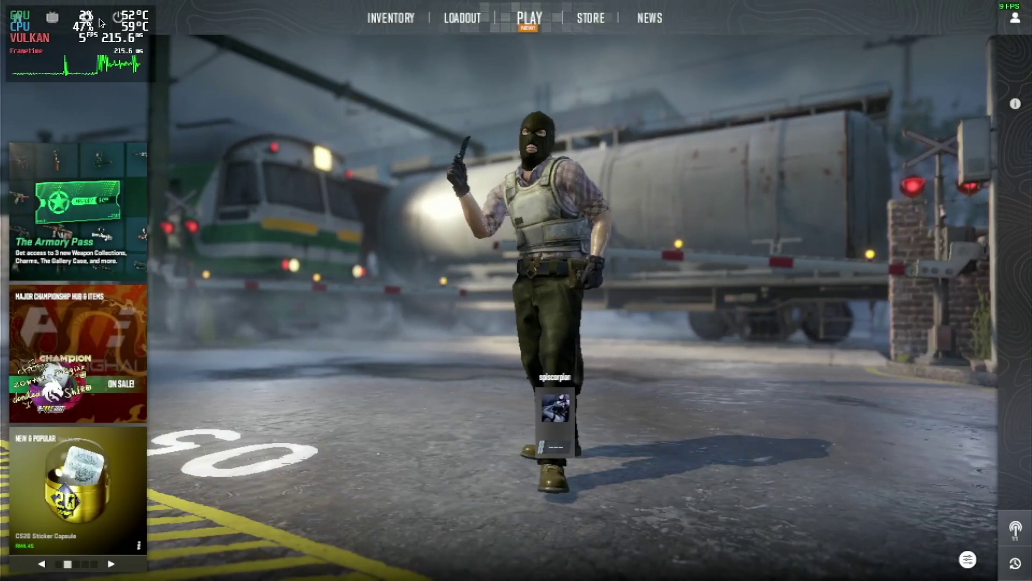
- Quit Counter-Strike 2 through its Confirm Exit dialog once the temperature overlay shows
{"action": "left_click", "coordinate": [122, 25]}
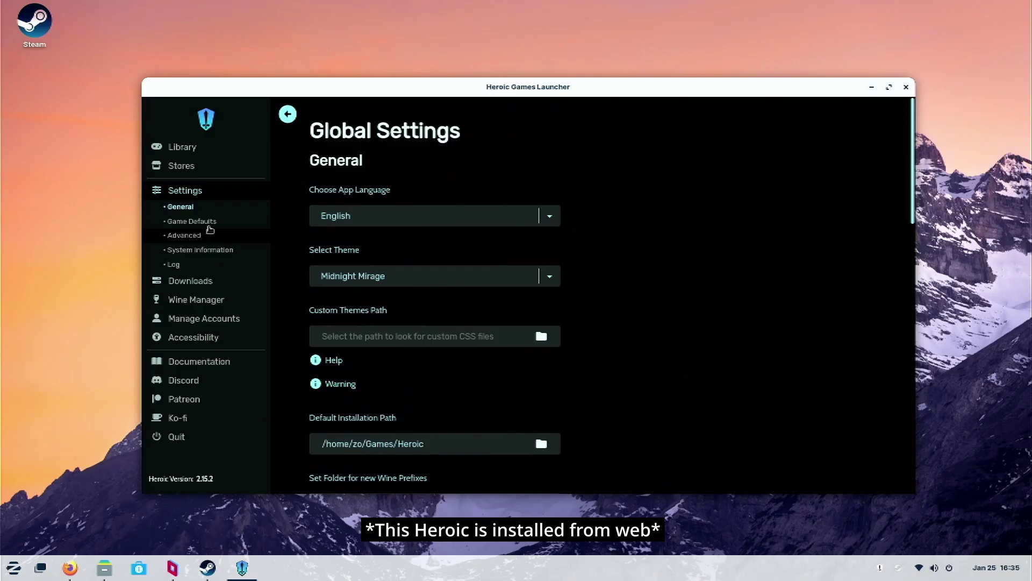
{"action": "left_click", "coordinate": [203, 224]}
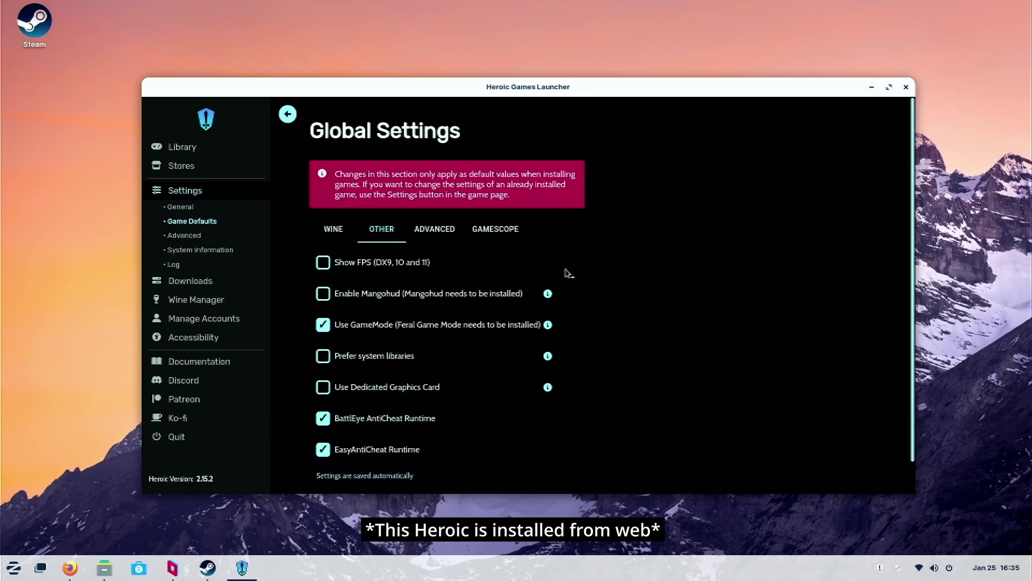
- Tick Enable Mangohud in Game Defaults, try playing Control, and dismiss the missing-mangohud launch error
{"action": "left_click", "coordinate": [443, 299]}
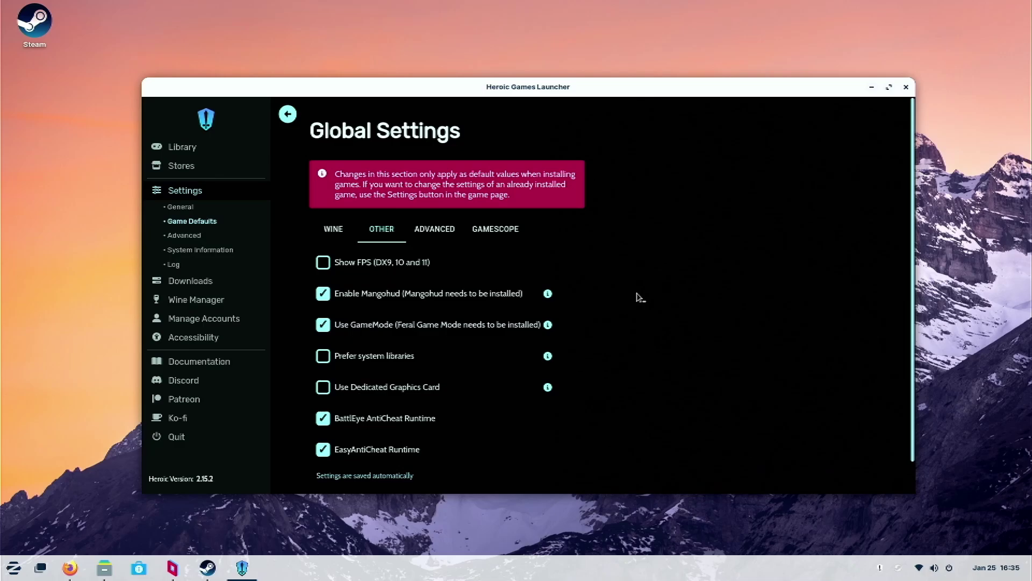
{"action": "left_click", "coordinate": [205, 148]}
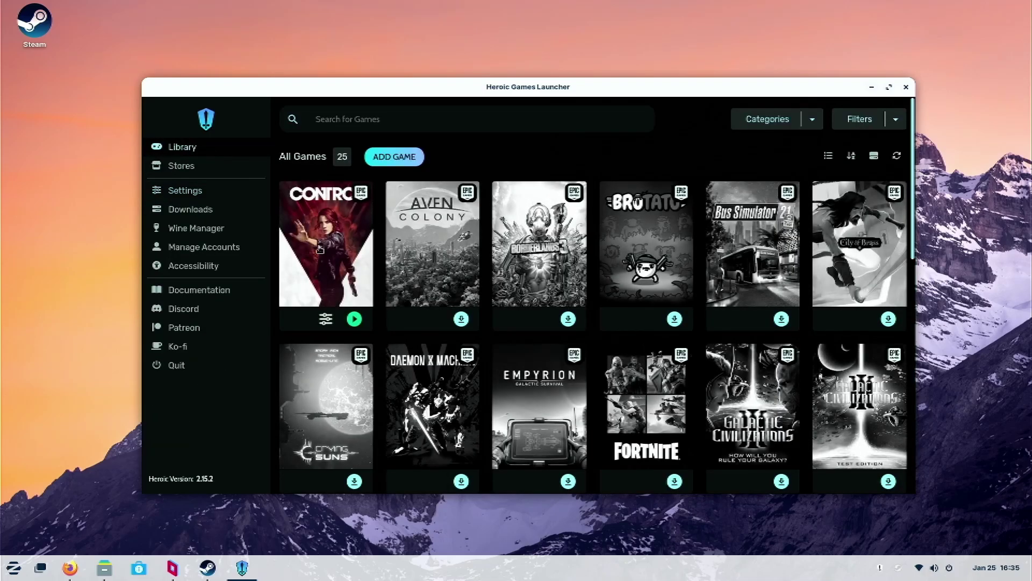
{"action": "left_click", "coordinate": [328, 321]}
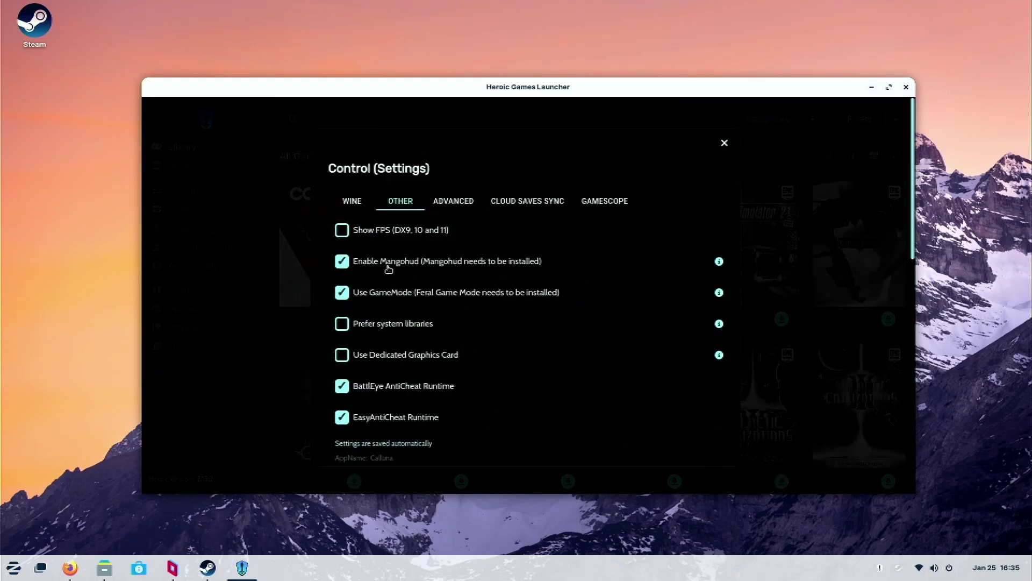
{"action": "key", "text": "Escape"}
{"action": "left_click", "coordinate": [356, 323]}
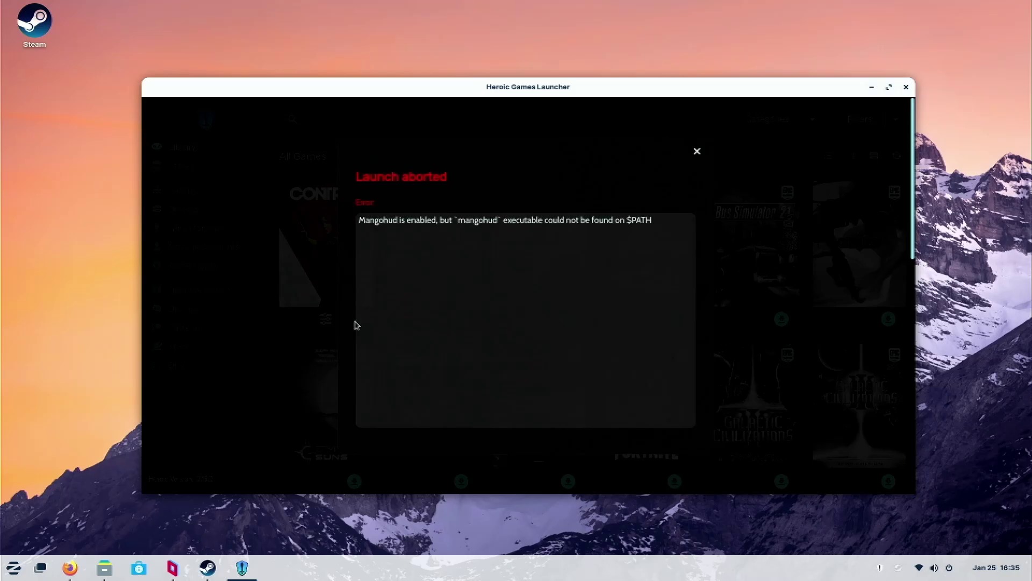
{"action": "left_click", "coordinate": [697, 153]}
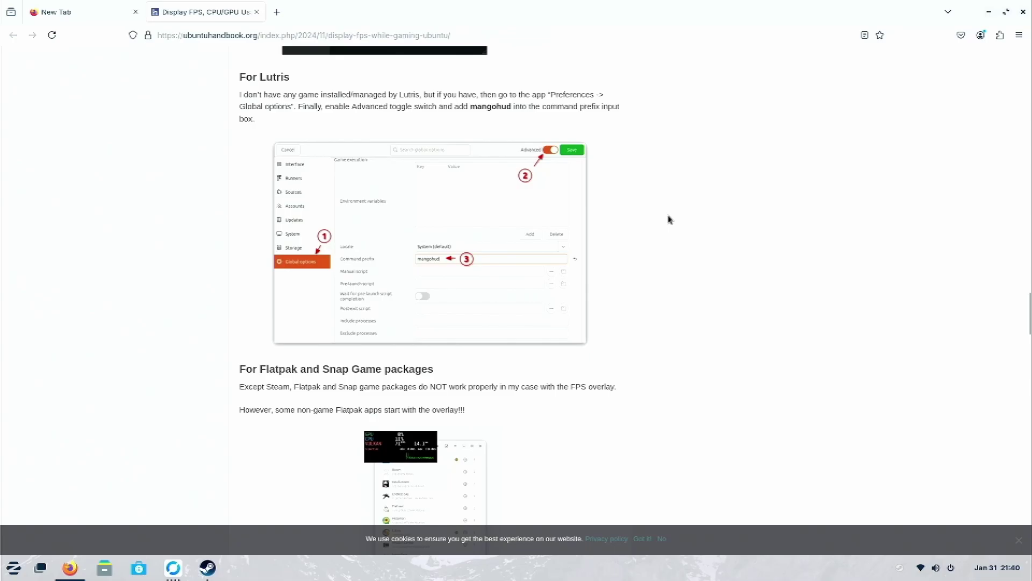
{"action": "left_click", "coordinate": [543, 269]}
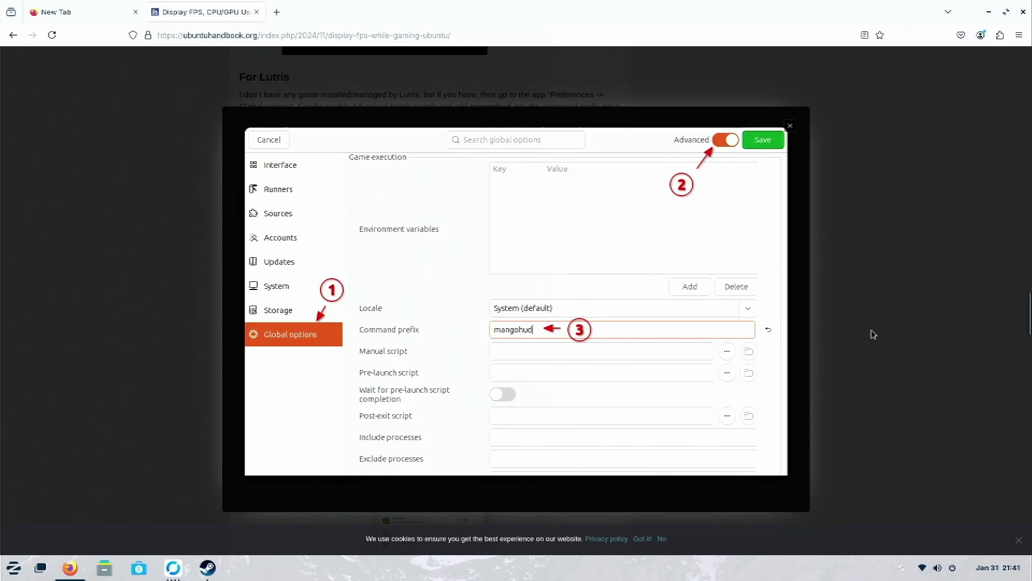
{"action": "left_click", "coordinate": [957, 201]}
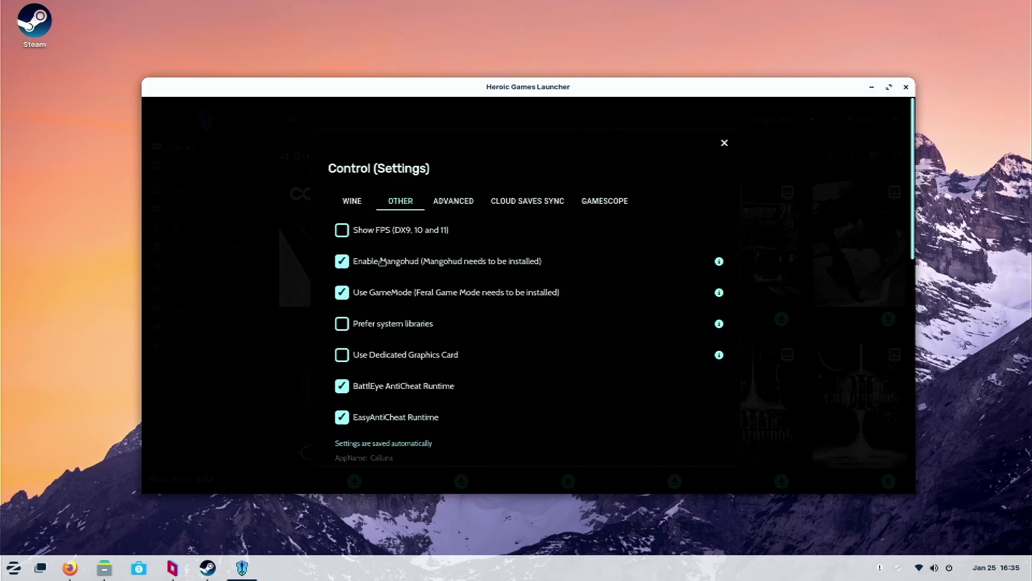
- Untick Enable Mangohud in Control's settings and in Game Defaults, then play Control
{"action": "left_click", "coordinate": [382, 261]}
{"action": "left_click", "coordinate": [724, 143]}
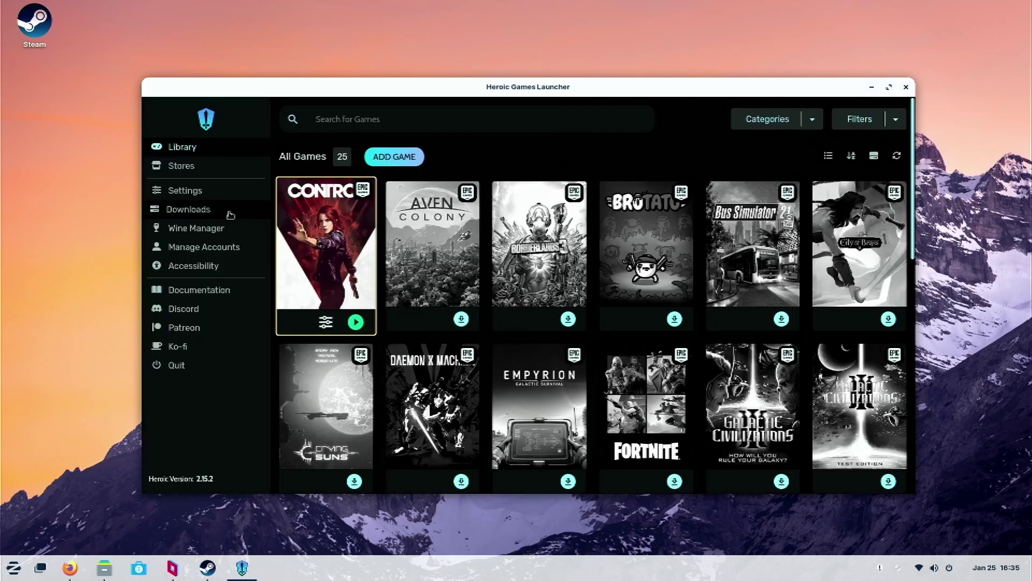
{"action": "left_click", "coordinate": [230, 195]}
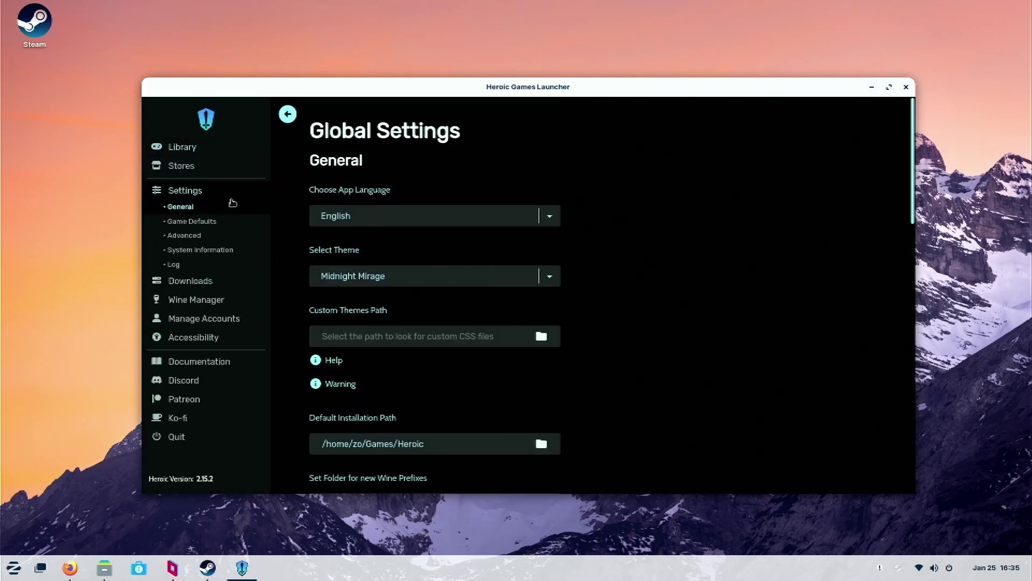
{"action": "left_click", "coordinate": [230, 222]}
{"action": "left_click", "coordinate": [396, 293]}
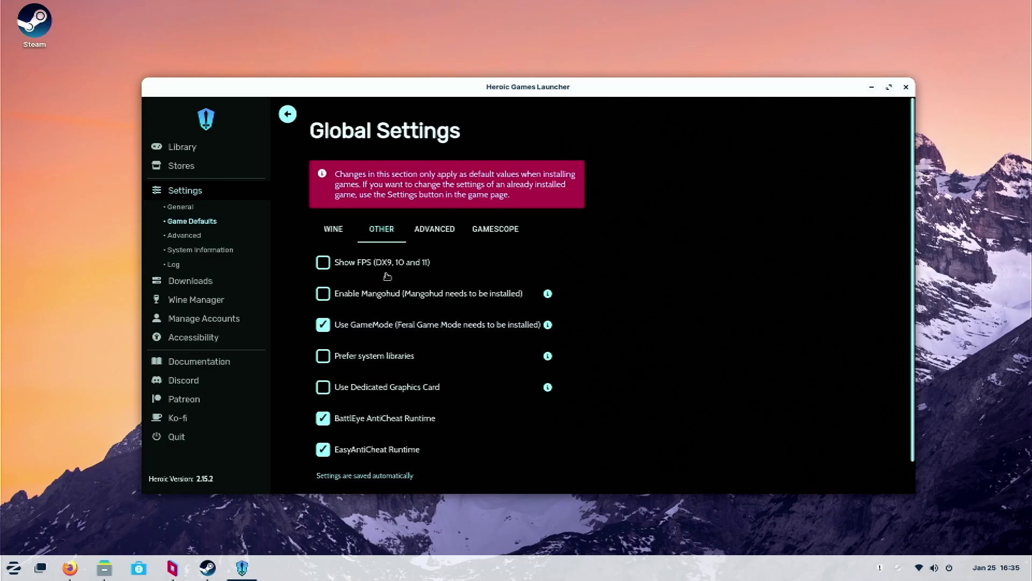
{"action": "left_click", "coordinate": [203, 150]}
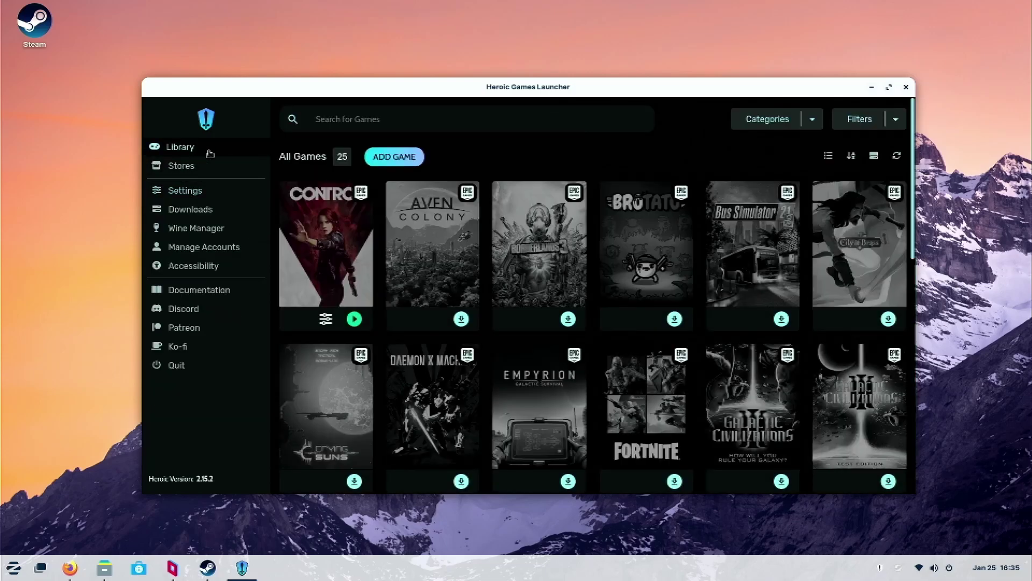
{"action": "left_click", "coordinate": [357, 322]}
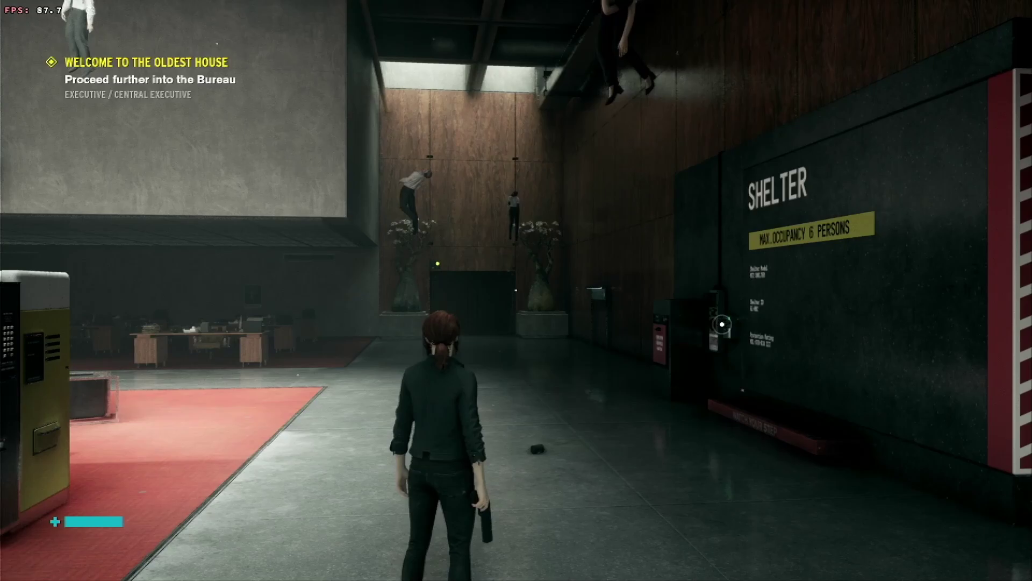
- Walk the character forward through the Bureau toward the office hall
{"action": "key", "text": "w"}
{"action": "key", "text": "w"}
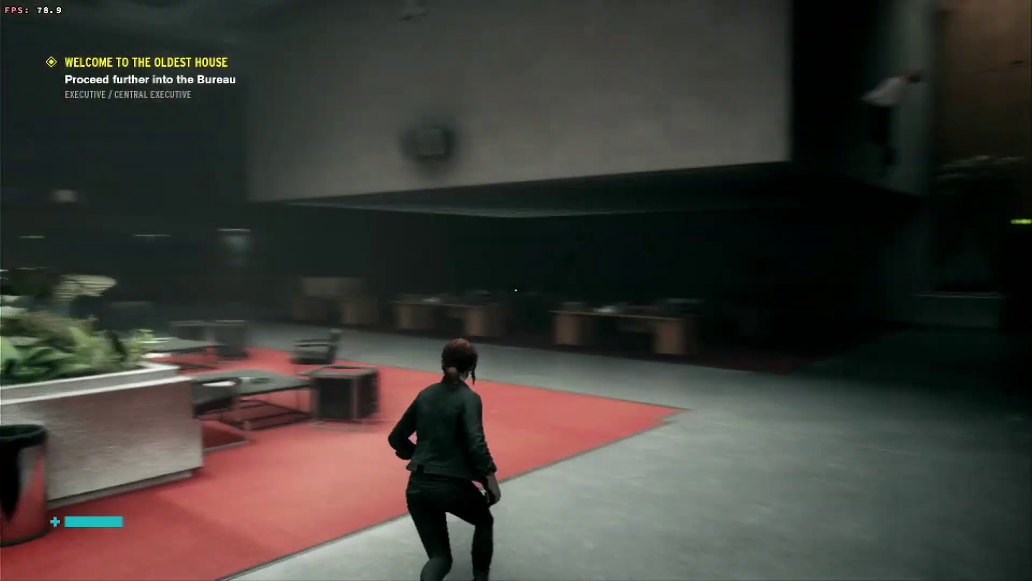
{"action": "key", "text": "w"}
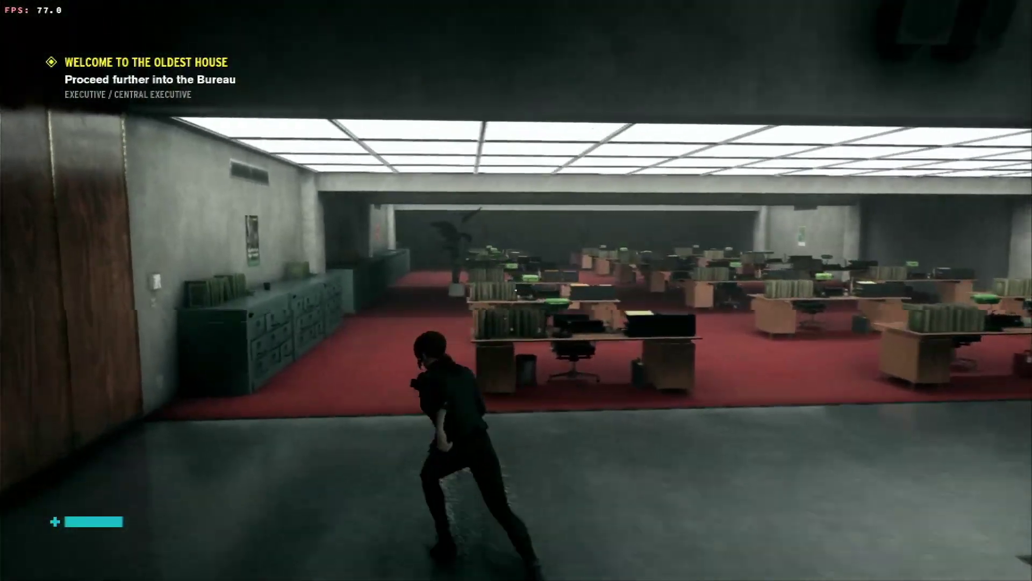